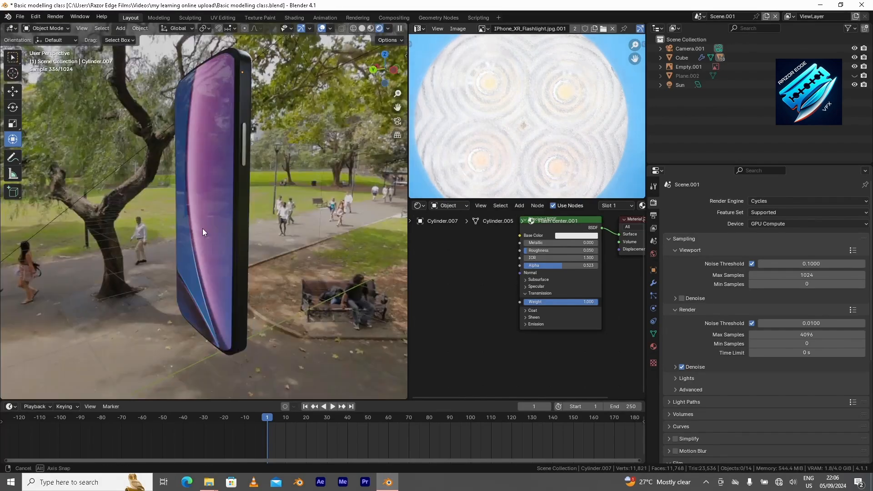
{"action": "middle_click_drag", "start_coordinate": [202, 228], "coordinate": [236, 230]}
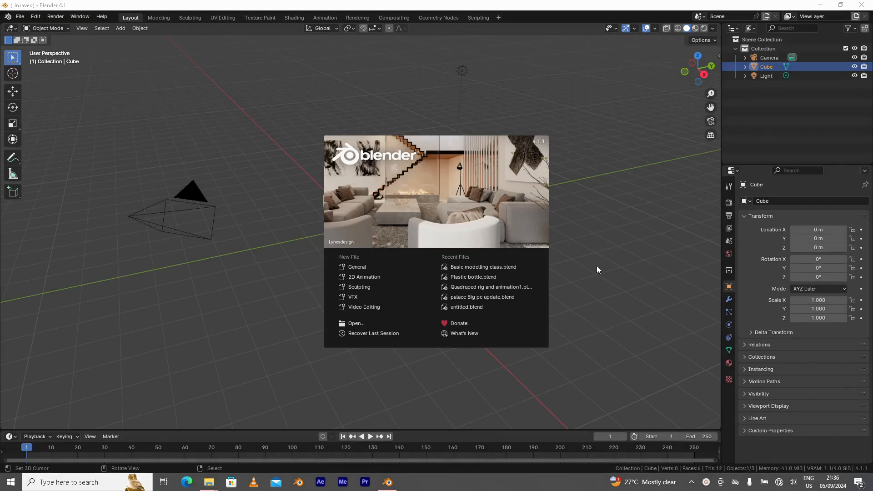
Dismiss the splash screen and open the recent file Basic modelling class.blend.
{"action": "left_click", "coordinate": [574, 304]}
{"action": "middle_click_drag", "start_coordinate": [350, 279], "coordinate": [359, 228]}
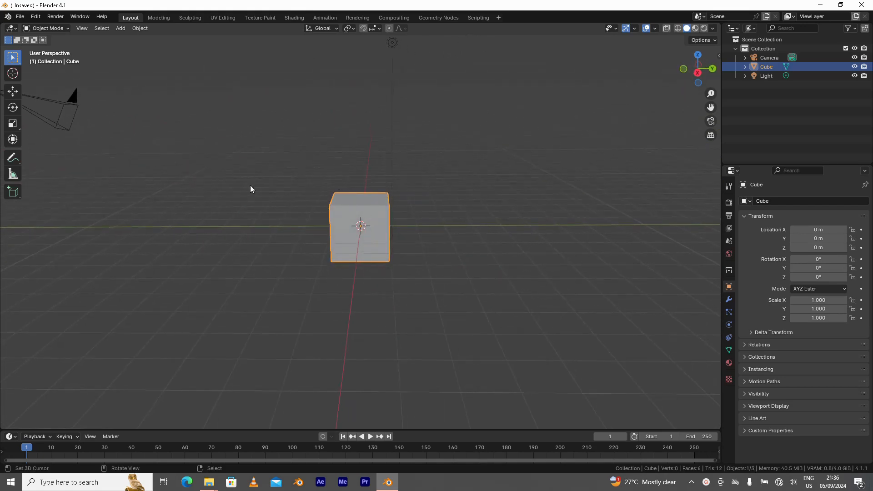
{"action": "left_click", "coordinate": [20, 17]}
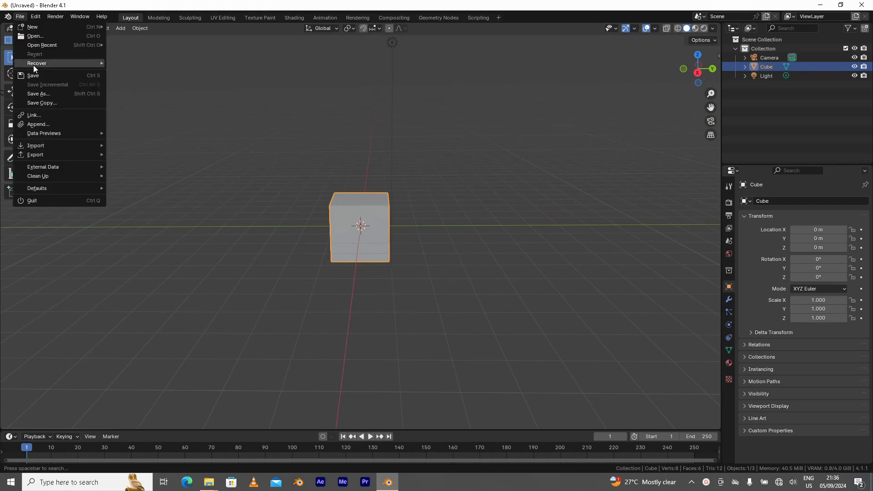
{"action": "mouse_move", "coordinate": [75, 45]}
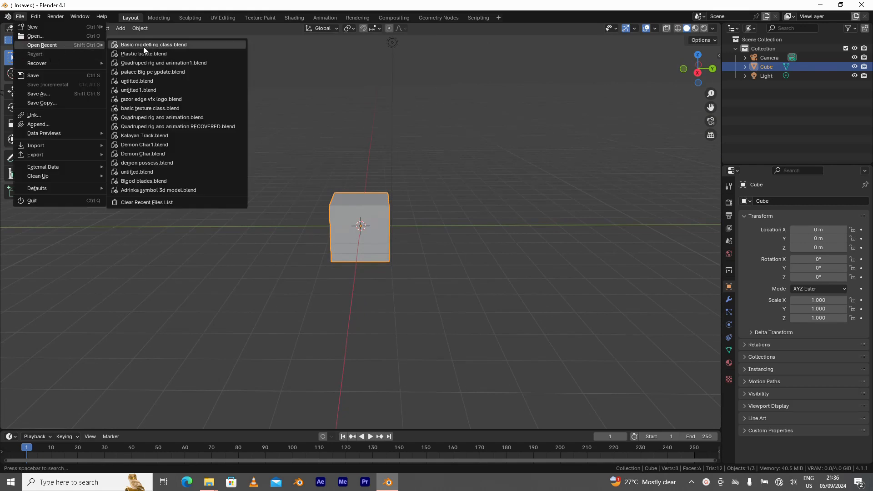
{"action": "left_click", "coordinate": [181, 45]}
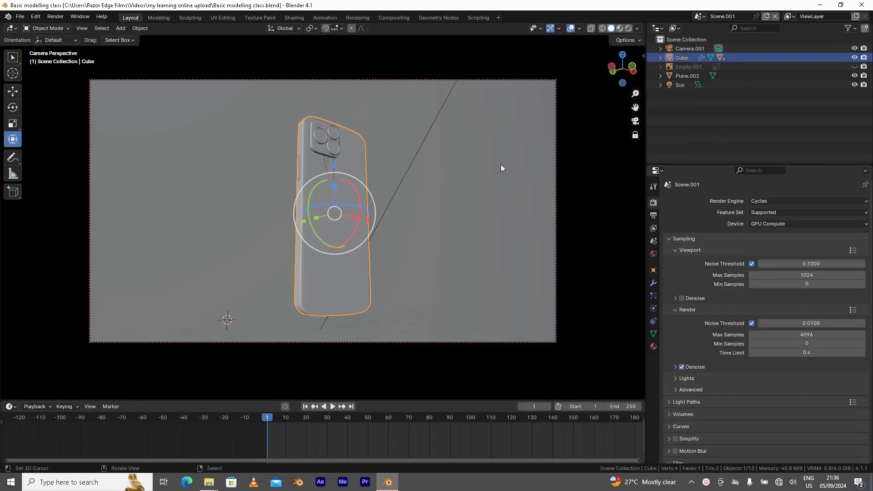
Turn off the Camera to View lock so the viewport can be orbited without moving the camera.
{"action": "key", "text": "n"}
{"action": "left_click", "coordinate": [589, 167]}
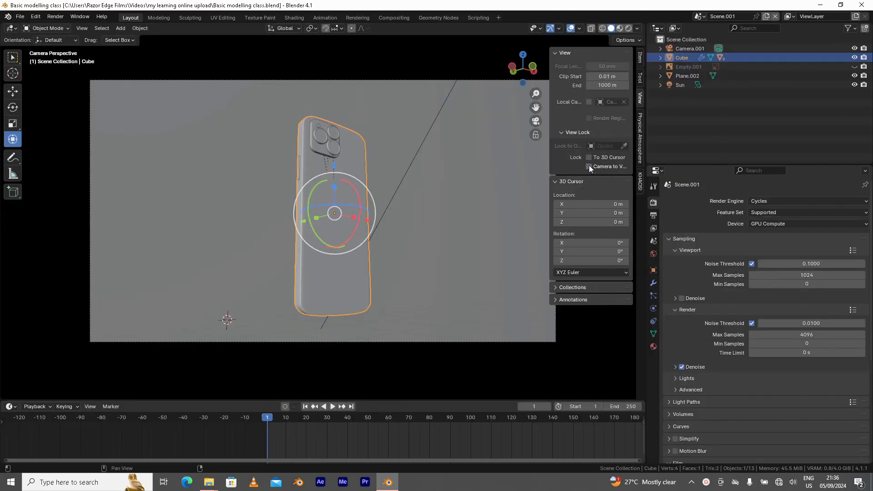
{"action": "key", "text": "n"}
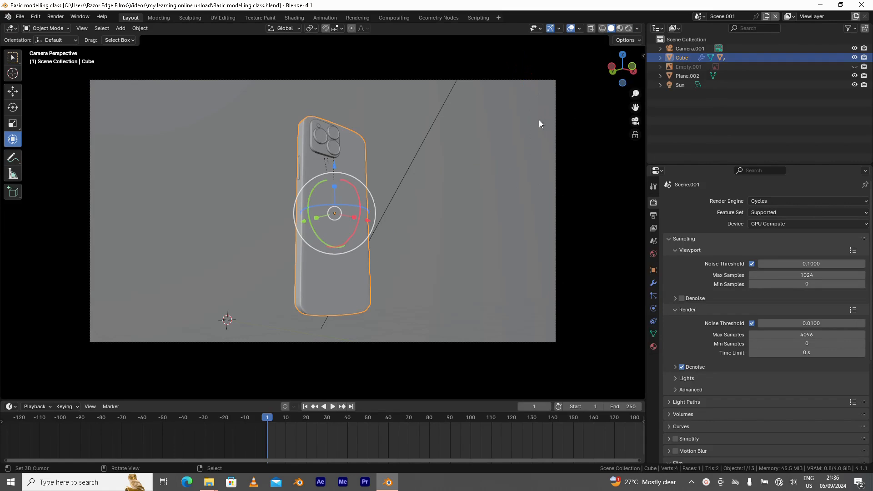
Leave the camera view and hide the backdrop plane Plane.002 in the viewport.
{"action": "middle_click_drag", "start_coordinate": [535, 122], "coordinate": [579, 76]}
{"action": "left_click", "coordinate": [575, 99]}
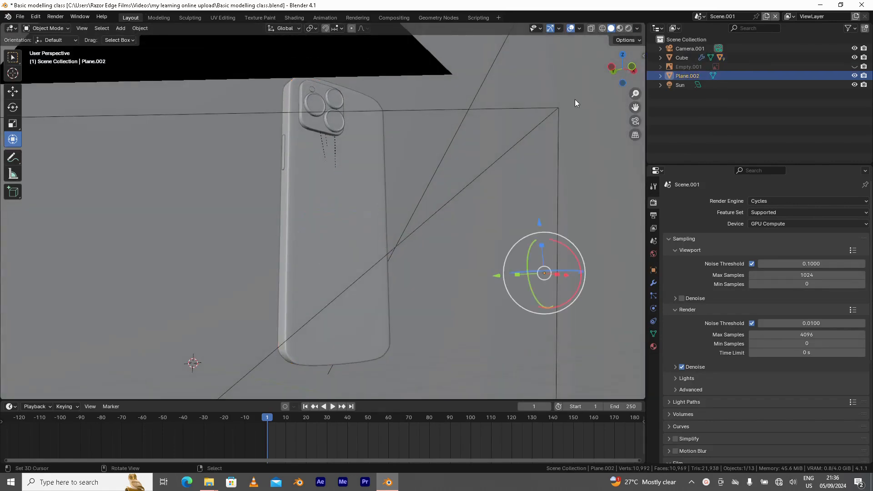
{"action": "left_click", "coordinate": [854, 75]}
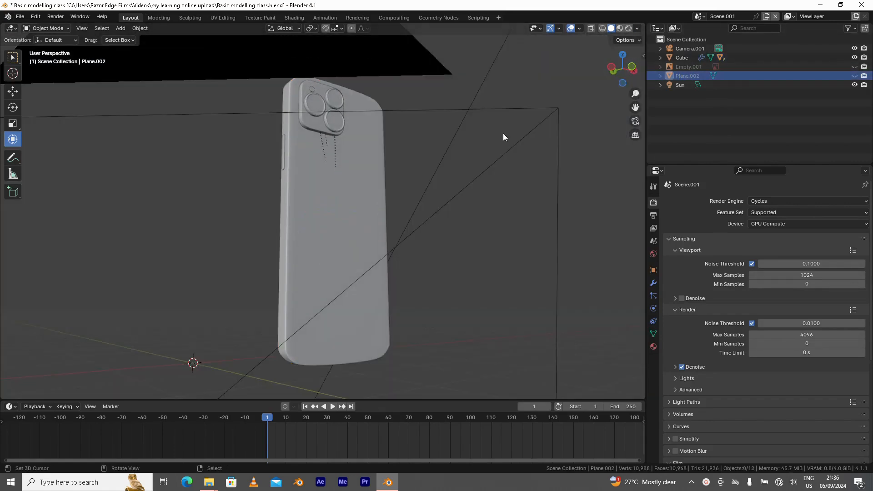
Show the phone in Material Preview shading and unhide the reference image Empty.001.
{"action": "left_click", "coordinate": [619, 28]}
{"action": "mouse_move", "coordinate": [457, 142]}
{"action": "middle_mouse_down"}
{"action": "mouse_move", "coordinate": [353, 174]}
{"action": "mouse_move", "coordinate": [572, 162]}
{"action": "mouse_move", "coordinate": [412, 180]}
{"action": "middle_mouse_up"}
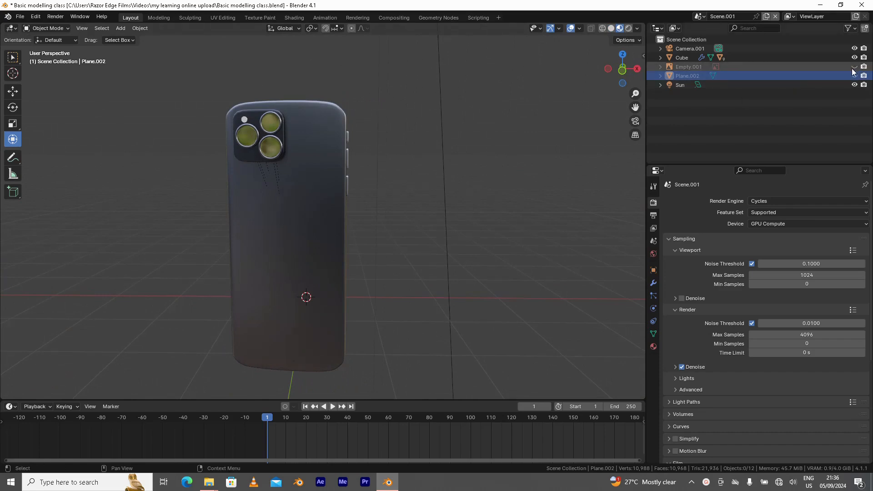
{"action": "middle_click_drag", "start_coordinate": [425, 151], "coordinate": [304, 191]}
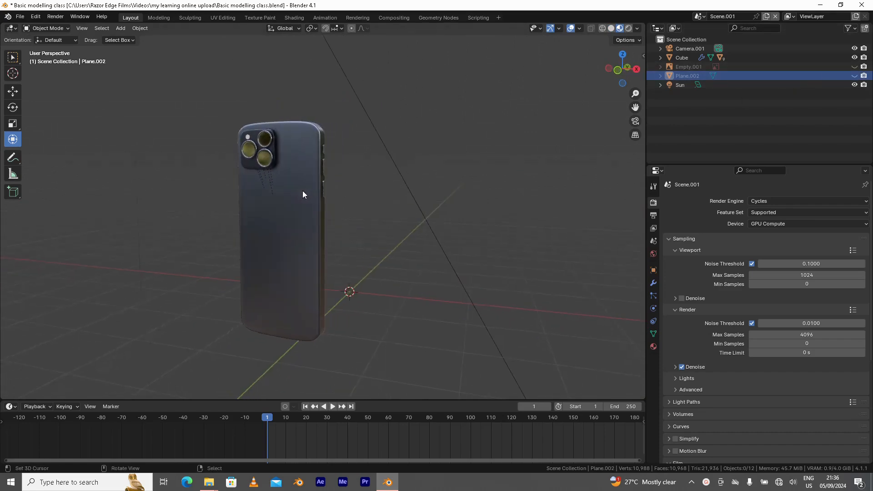
{"action": "left_click", "coordinate": [854, 67]}
Examine the phone's back, camera lenses and screen side against the iPhone reference image.
{"action": "middle_click_drag", "start_coordinate": [491, 180], "coordinate": [421, 157]}
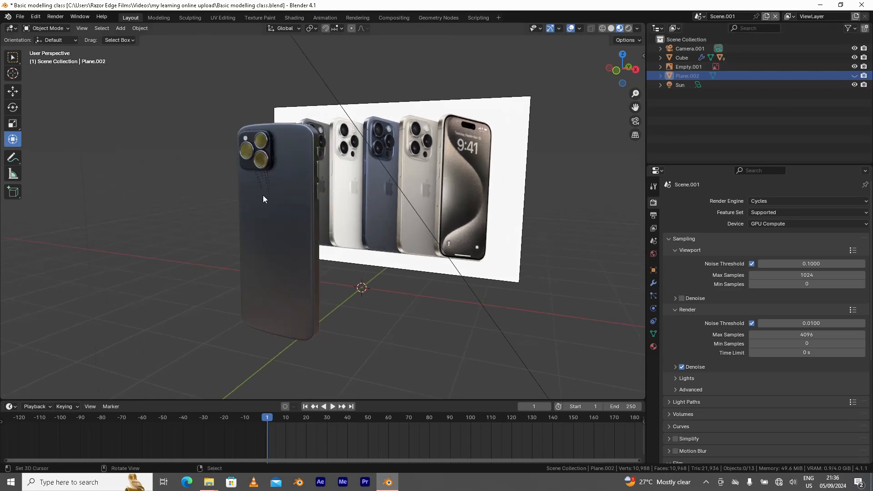
{"action": "middle_click_drag", "start_coordinate": [263, 196], "coordinate": [341, 199]}
{"action": "mouse_move", "coordinate": [400, 199]}
{"action": "middle_mouse_down"}
{"action": "mouse_move", "coordinate": [389, 211]}
{"action": "mouse_move", "coordinate": [393, 202]}
{"action": "middle_mouse_up"}
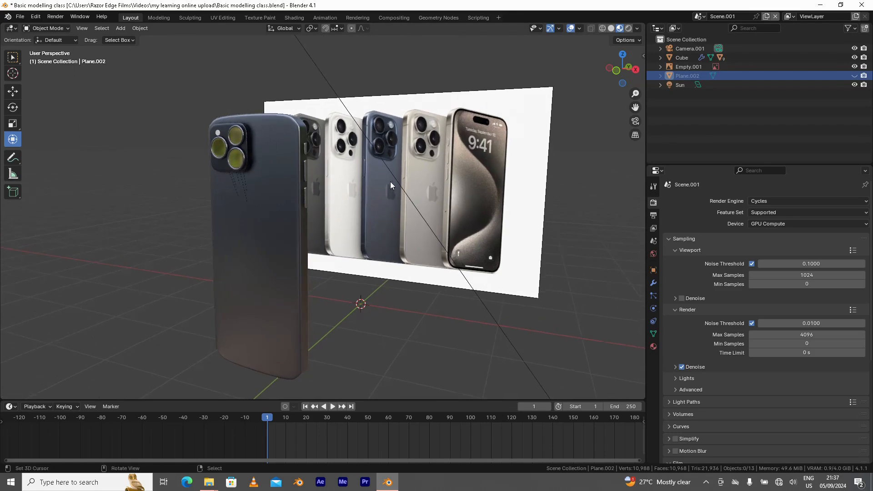
{"action": "scroll", "coordinate": [388, 195], "scroll_direction": "up", "scroll_amount": 1}
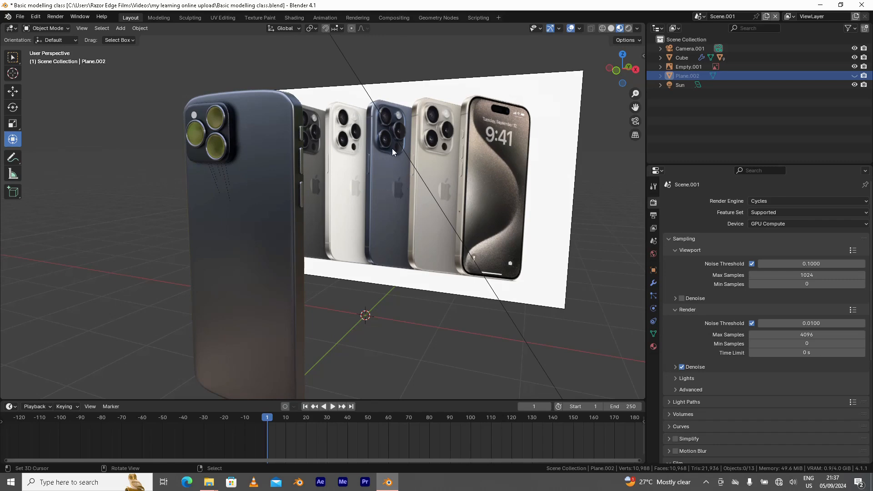
{"action": "scroll", "coordinate": [389, 149], "scroll_direction": "up", "scroll_amount": 2}
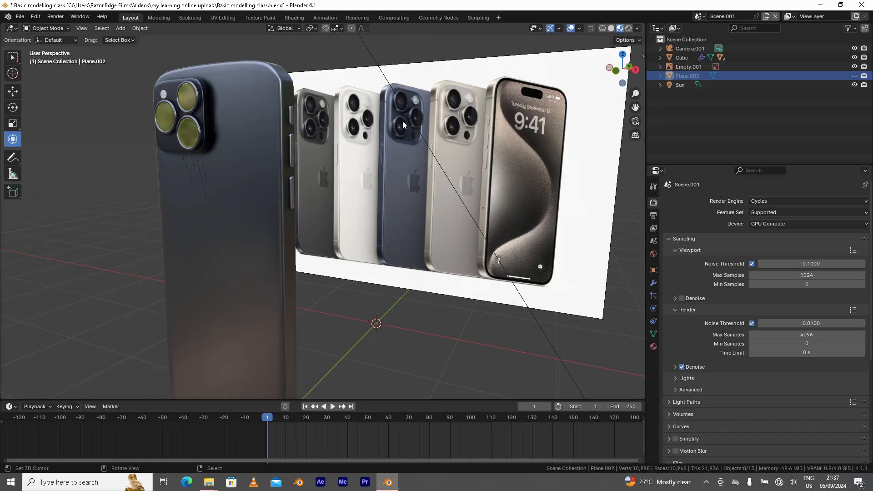
{"action": "middle_click_drag", "start_coordinate": [206, 124], "coordinate": [228, 132]}
{"action": "middle_click_drag", "start_coordinate": [348, 160], "coordinate": [222, 116]}
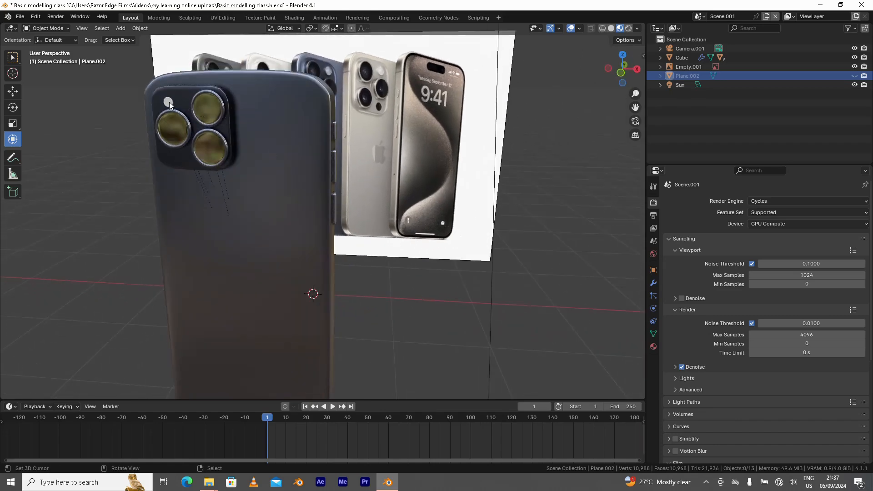
{"action": "middle_click_drag", "start_coordinate": [297, 159], "coordinate": [252, 149]}
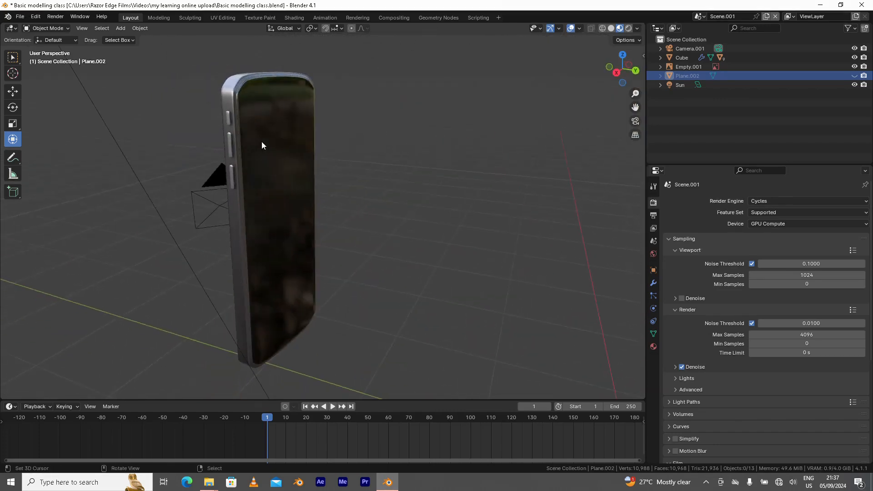
{"action": "middle_click_drag", "start_coordinate": [270, 180], "coordinate": [333, 204]}
{"action": "middle_click_drag", "start_coordinate": [299, 233], "coordinate": [234, 243]}
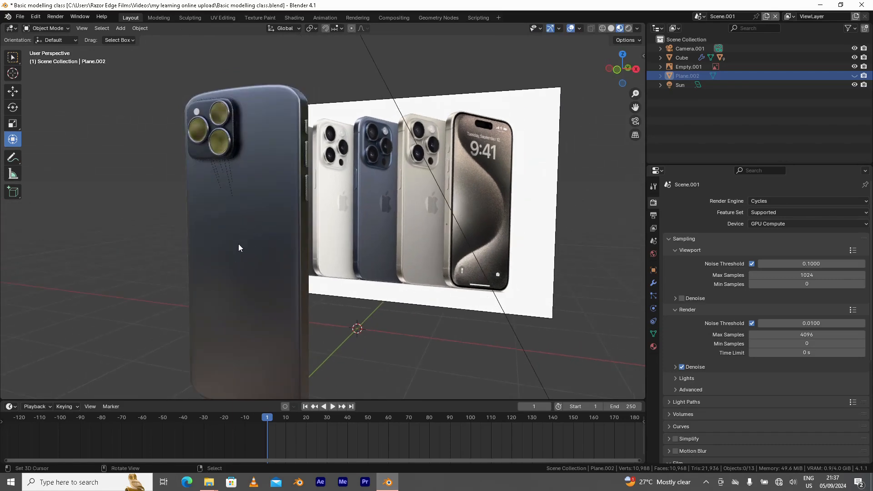
{"action": "scroll", "coordinate": [238, 244], "scroll_direction": "down", "scroll_amount": 1}
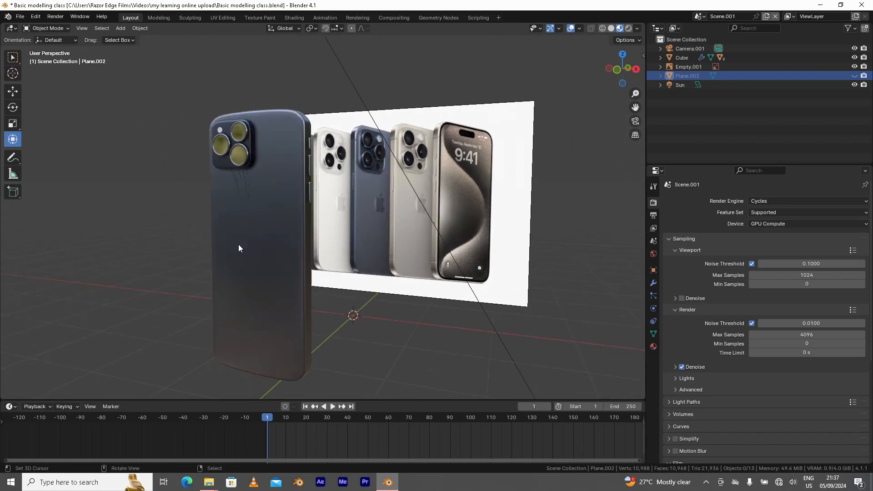
Switch the viewport to Solid shading and set its color option to Texture.
{"action": "left_click", "coordinate": [611, 28]}
{"action": "left_click", "coordinate": [638, 28]}
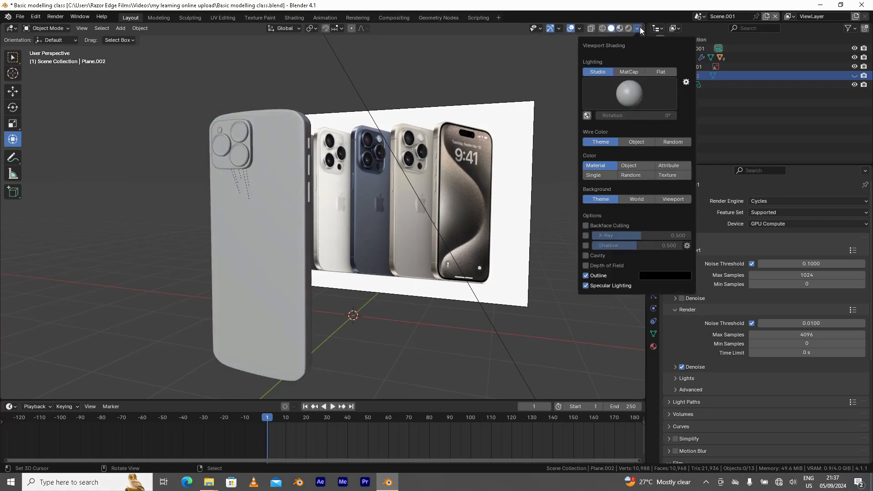
{"action": "left_click", "coordinate": [669, 176]}
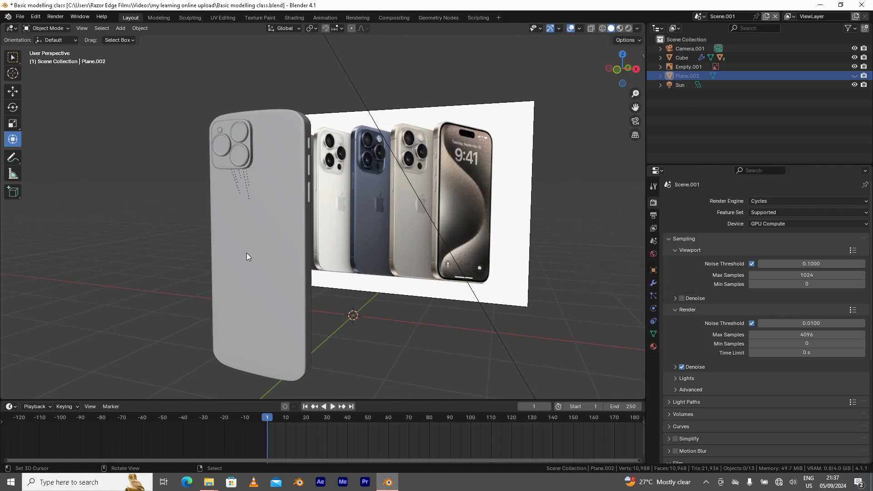
Select the phone body and enter Edit Mode on its mesh.
{"action": "middle_click_drag", "start_coordinate": [246, 253], "coordinate": [277, 252]}
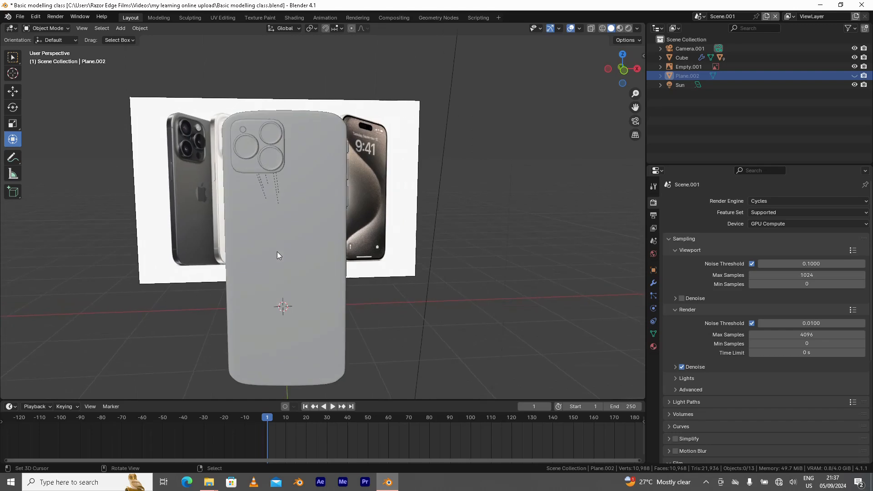
{"action": "left_click", "coordinate": [285, 240]}
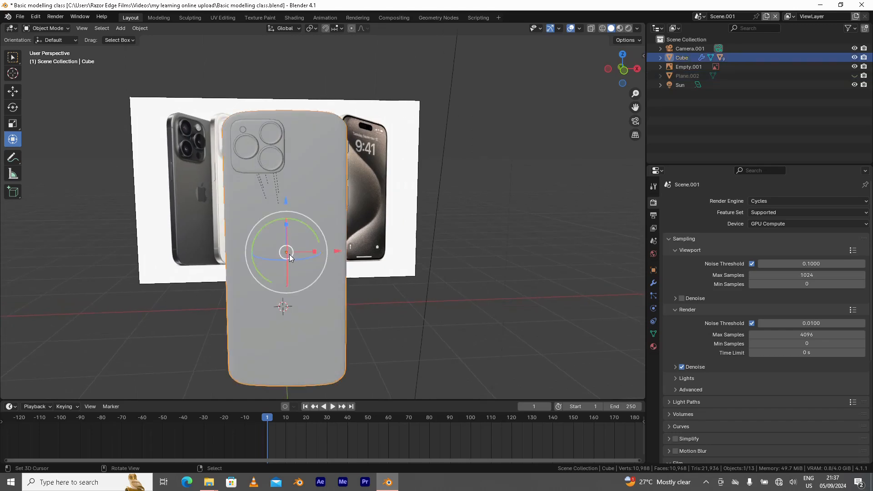
{"action": "key", "text": "ctrl+Tab"}
{"action": "left_click", "coordinate": [292, 203]}
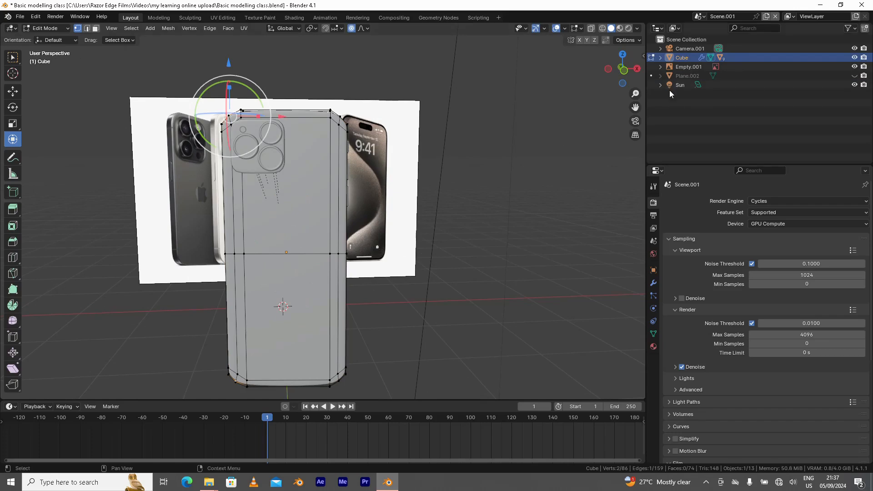
Examine the phone body's mesh from the back and side, comparing it with the reference phones.
{"action": "middle_click_drag", "start_coordinate": [364, 248], "coordinate": [371, 213]}
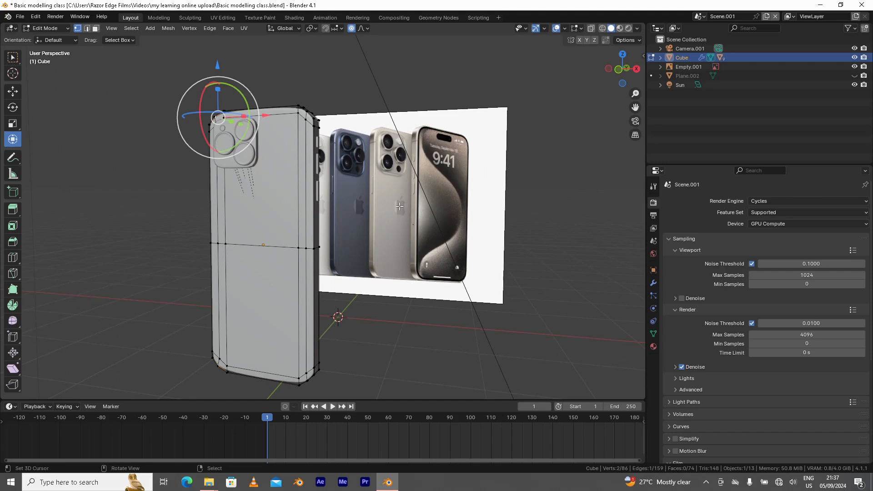
{"action": "middle_click_drag", "start_coordinate": [248, 230], "coordinate": [371, 176]}
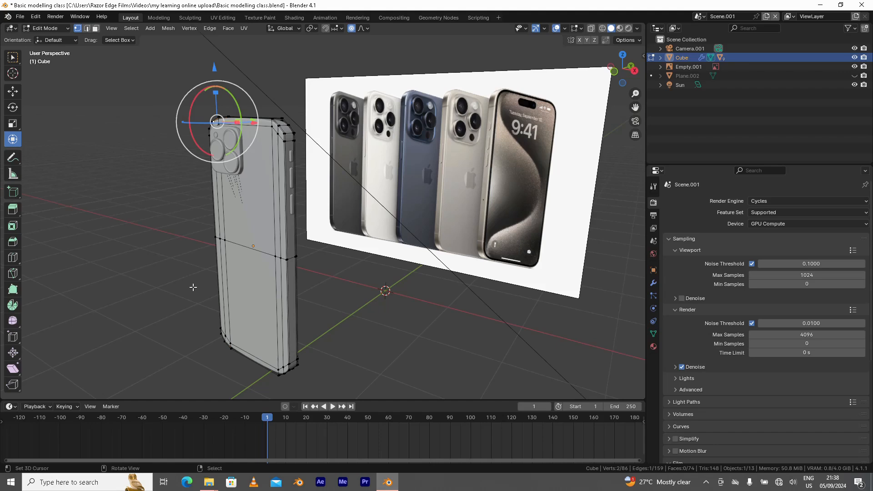
{"action": "middle_click_drag", "start_coordinate": [194, 287], "coordinate": [202, 284]}
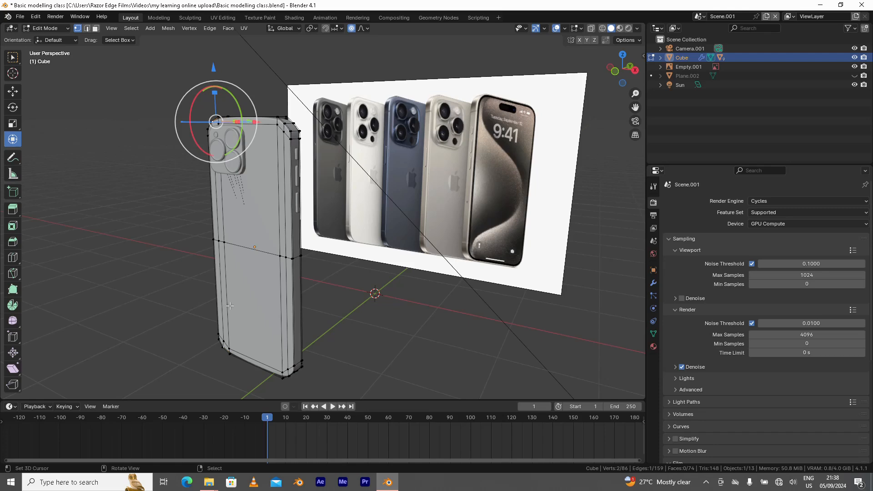
{"action": "middle_click_drag", "start_coordinate": [254, 287], "coordinate": [260, 235]}
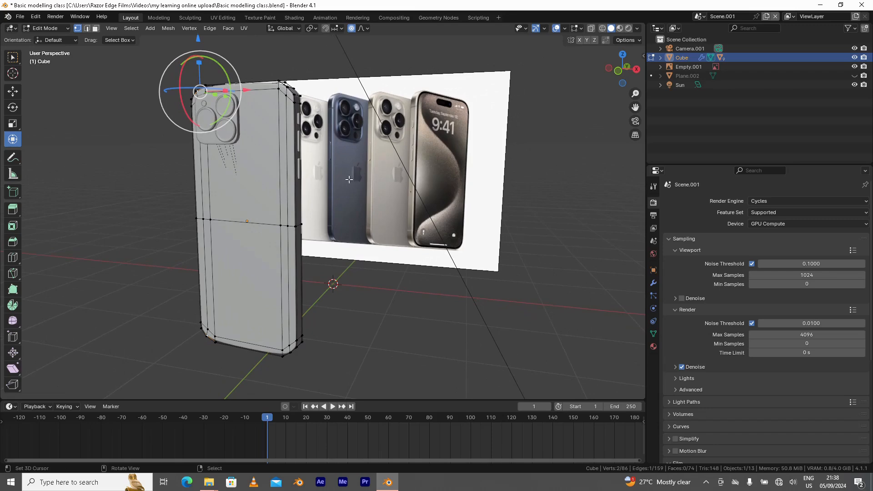
{"action": "middle_click_drag", "start_coordinate": [245, 221], "coordinate": [253, 204]}
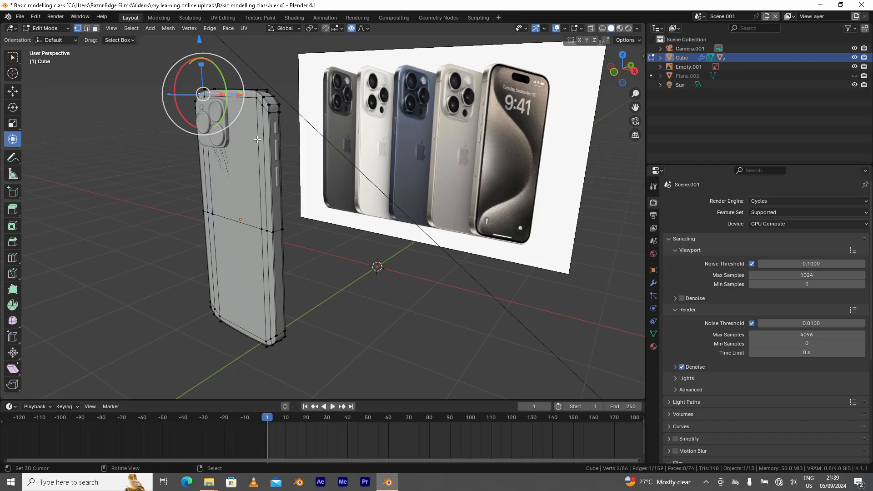
{"action": "middle_click_drag", "start_coordinate": [270, 137], "coordinate": [253, 141]}
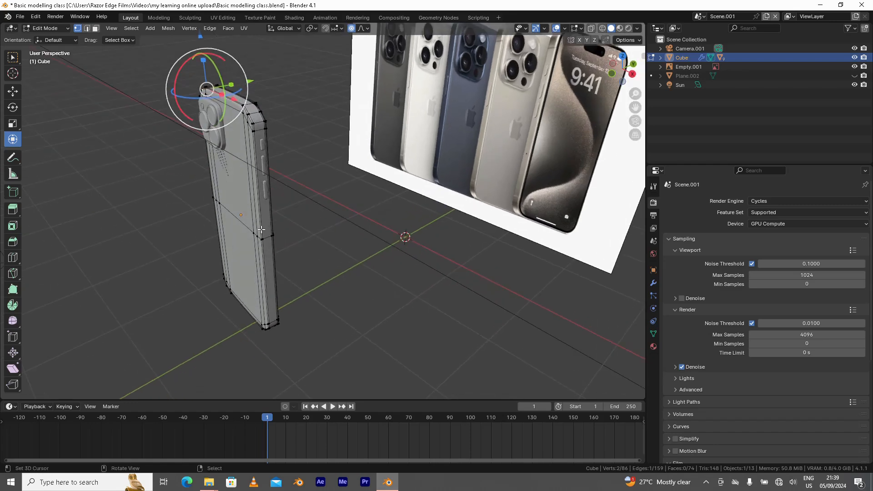
{"action": "middle_click_drag", "start_coordinate": [270, 182], "coordinate": [368, 154]}
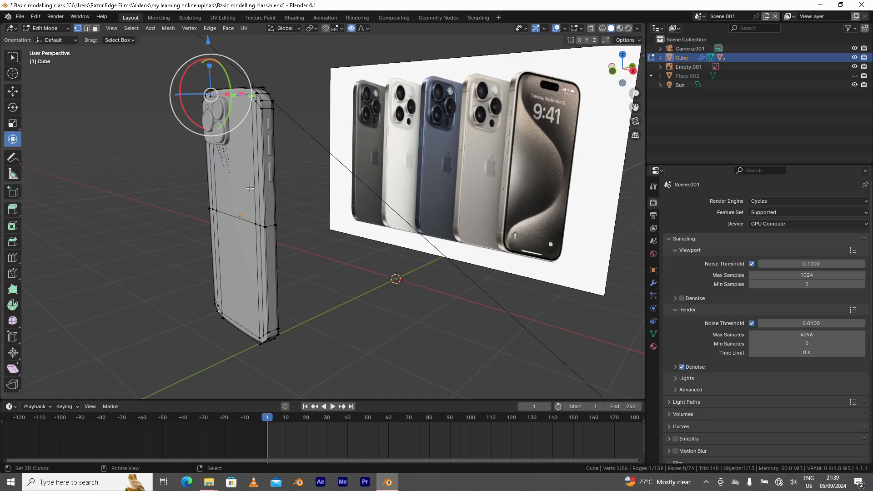
{"action": "middle_click_drag", "start_coordinate": [245, 184], "coordinate": [255, 183]}
Select the phone body's entire mesh and split the viewport to show a UV Editor beside it.
{"action": "key", "text": "a"}
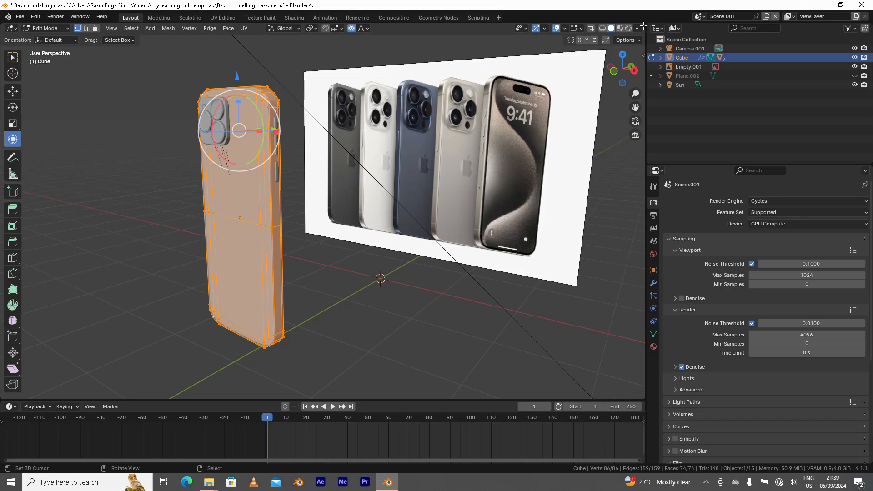
{"action": "left_click_drag", "start_coordinate": [643, 24], "coordinate": [409, 44]}
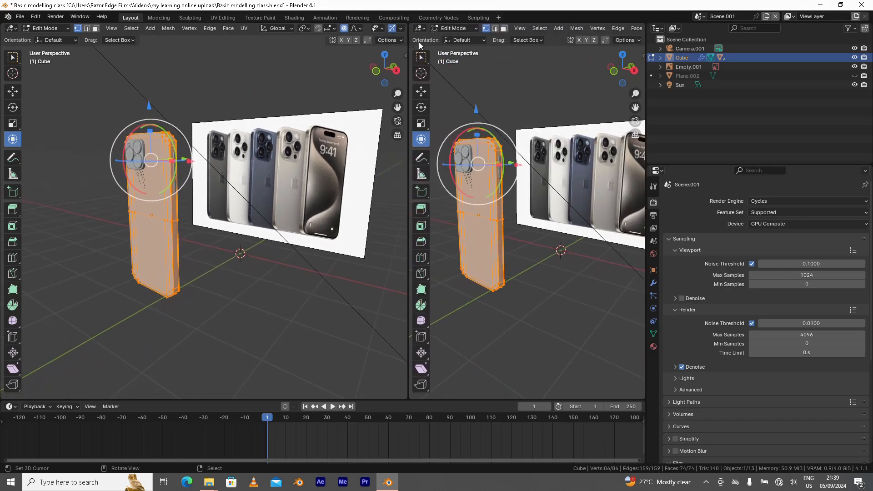
{"action": "left_click", "coordinate": [422, 28]}
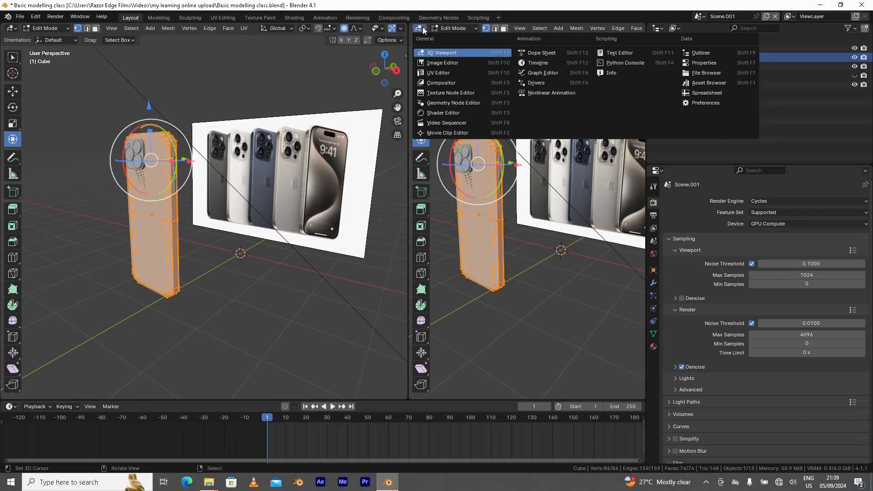
{"action": "left_click", "coordinate": [439, 74]}
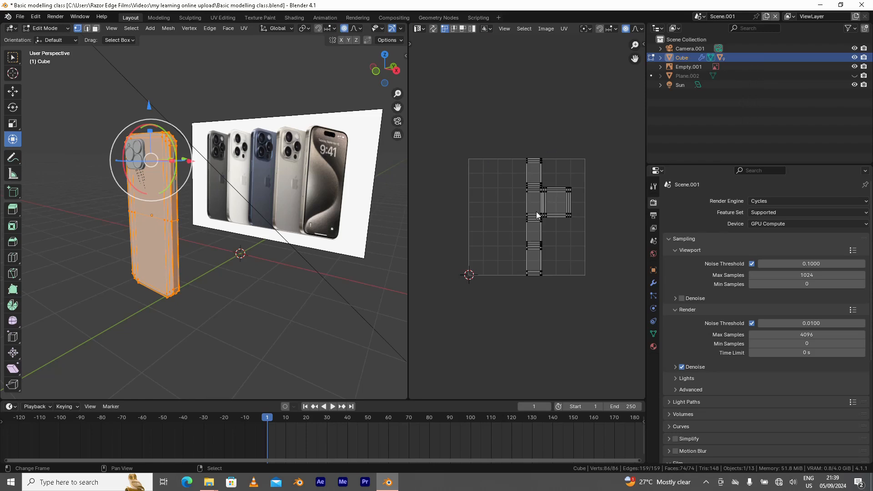
Unwrap the phone body's entire mesh with Smart UV Project at a 66° angle limit and zero island margin.
{"action": "scroll", "coordinate": [536, 215], "scroll_direction": "up", "scroll_amount": 2}
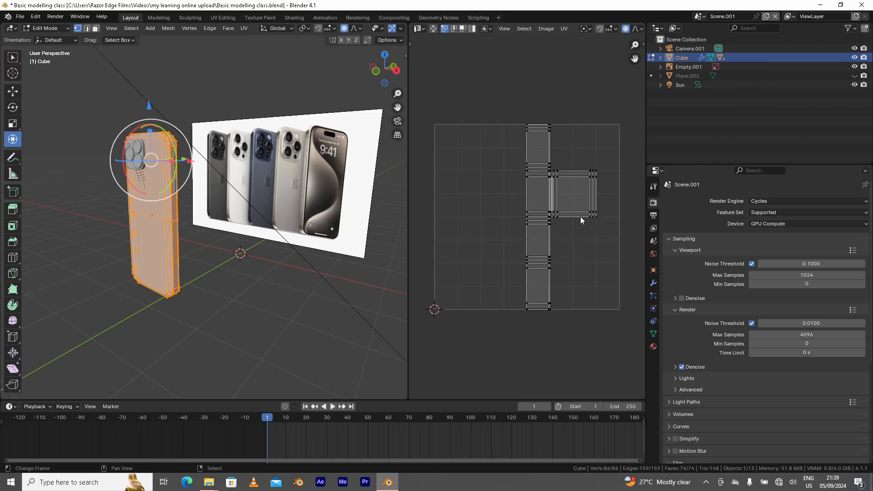
{"action": "scroll", "coordinate": [176, 183], "scroll_direction": "up", "scroll_amount": 1}
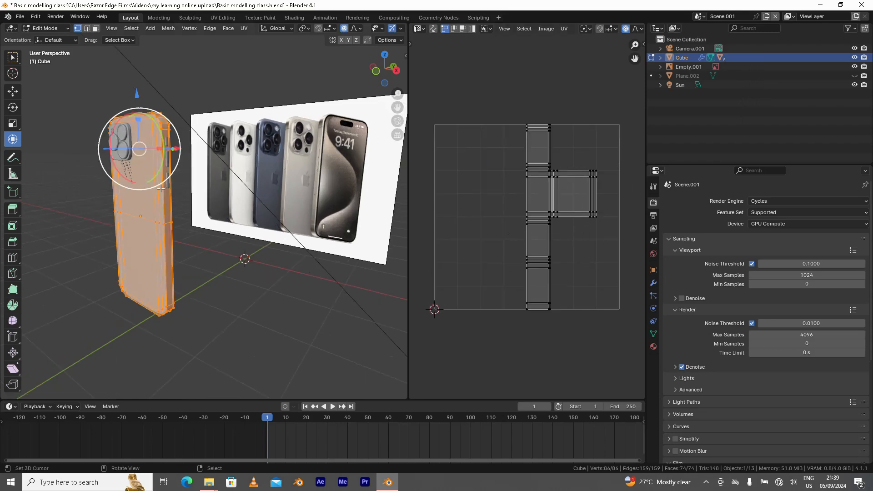
{"action": "middle_click_drag", "start_coordinate": [177, 183], "coordinate": [134, 181]}
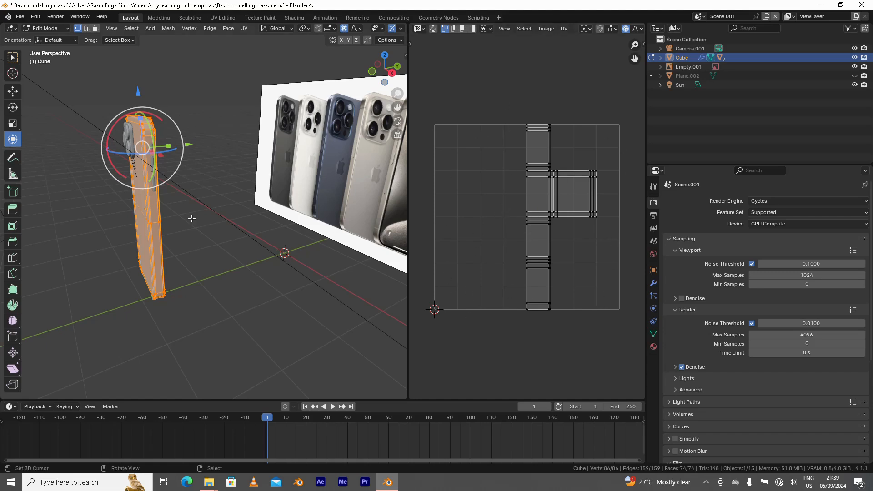
{"action": "middle_click_drag", "start_coordinate": [131, 225], "coordinate": [207, 233]}
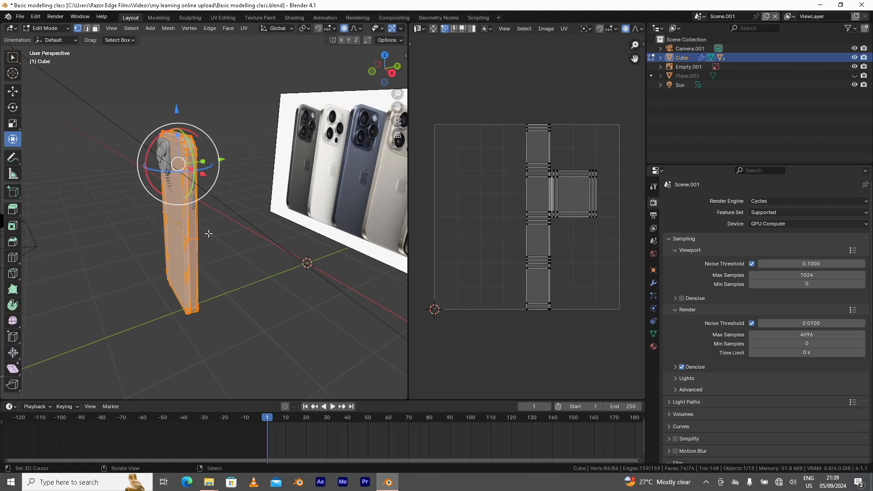
{"action": "middle_click_drag", "start_coordinate": [192, 237], "coordinate": [210, 221]}
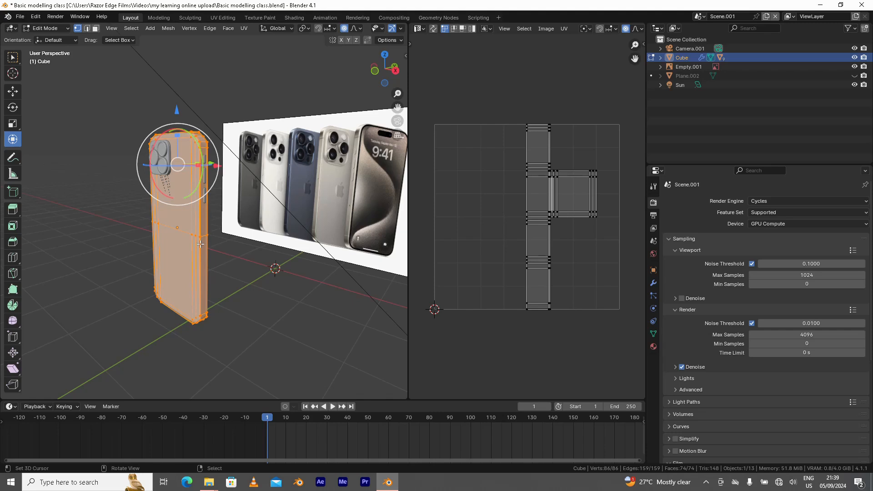
{"action": "key", "text": "u"}
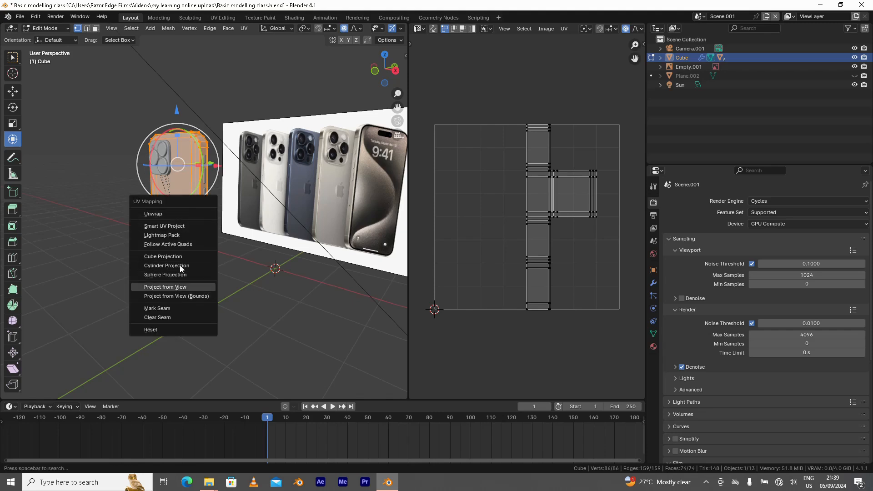
{"action": "left_click", "coordinate": [168, 227]}
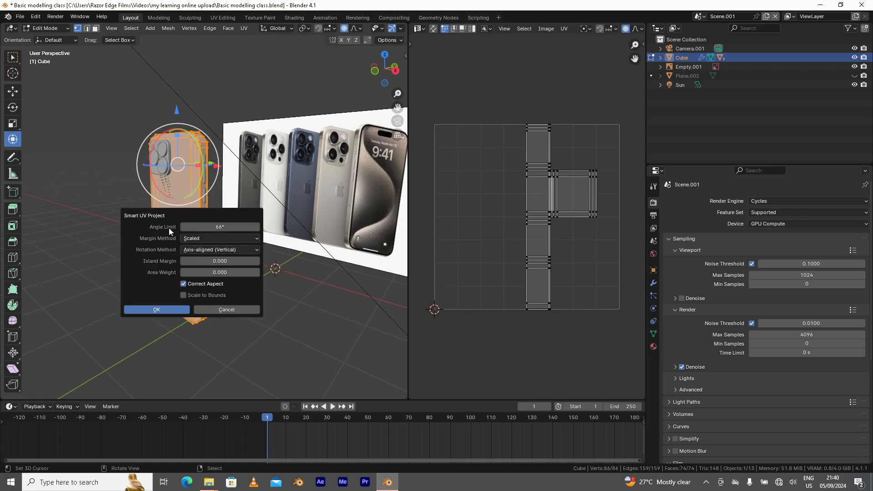
{"action": "left_click", "coordinate": [153, 310]}
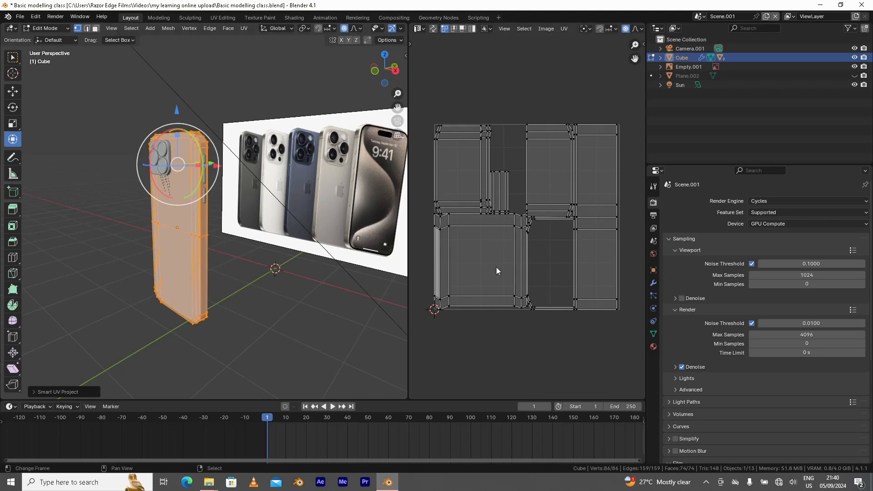
{"action": "scroll", "coordinate": [526, 247], "scroll_direction": "up", "scroll_amount": 1}
{"action": "scroll", "coordinate": [500, 243], "scroll_direction": "down", "scroll_amount": 2}
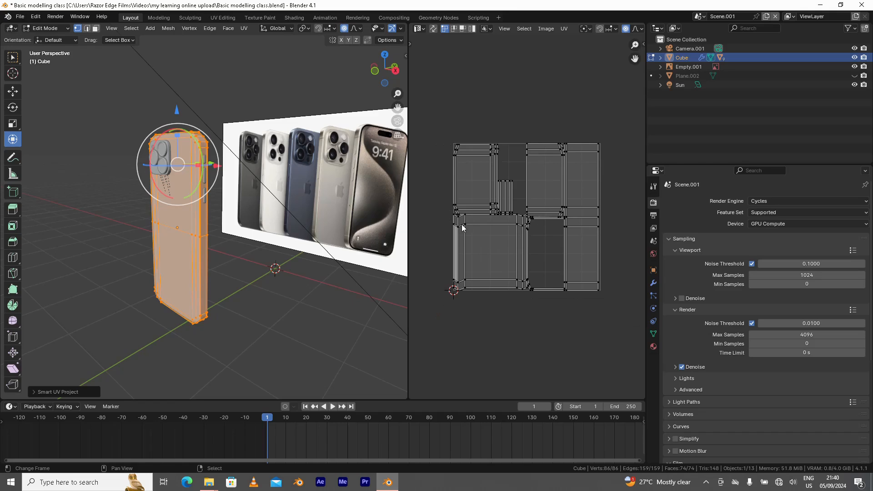
Switch to face selection and check which UV areas correspond to the phone's back and side faces, keeping the whole mesh selected.
{"action": "key", "text": "alt+a"}
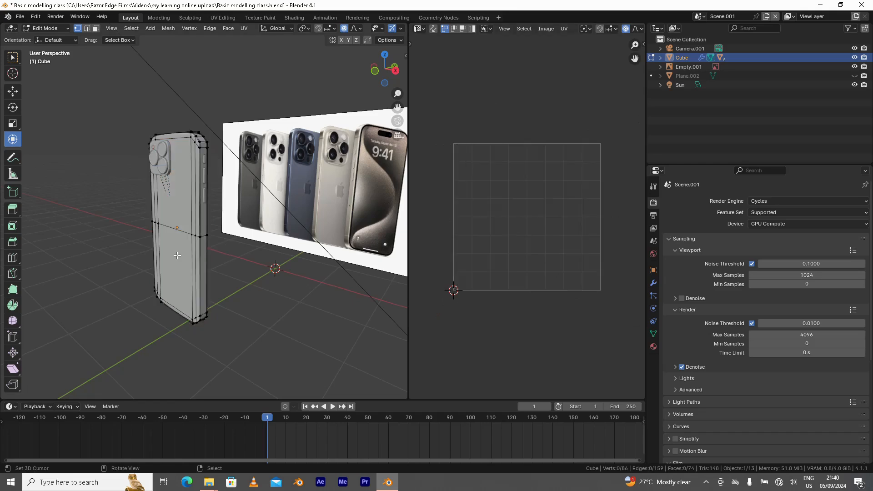
{"action": "key", "text": "3"}
{"action": "left_click", "coordinate": [177, 255]}
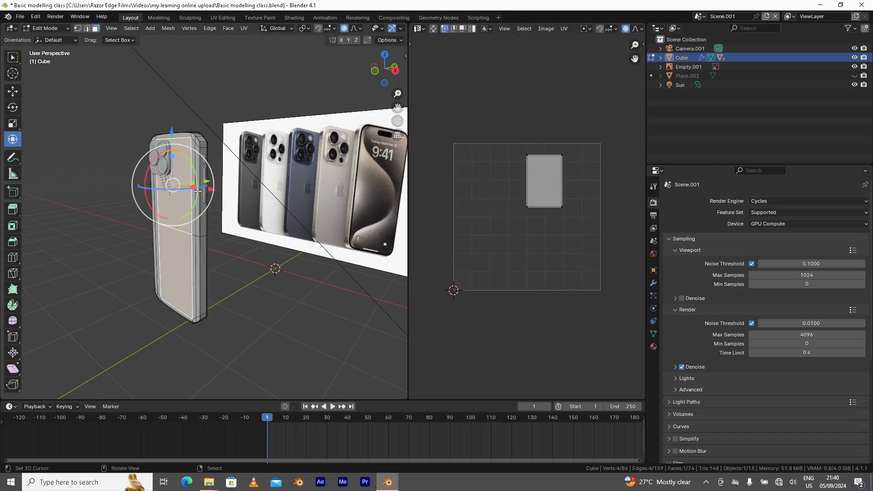
{"action": "key", "text": "a"}
{"action": "left_click", "coordinate": [173, 246], "text": "shift"}
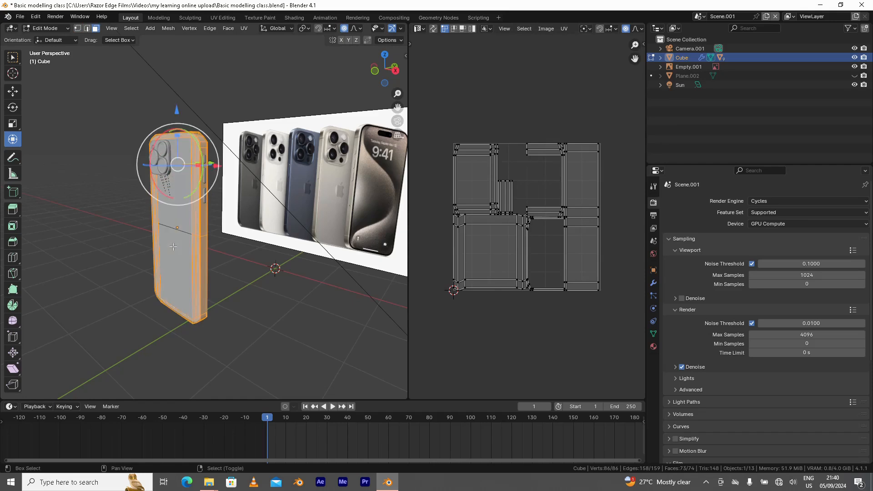
{"action": "left_click", "coordinate": [174, 258], "text": "shift"}
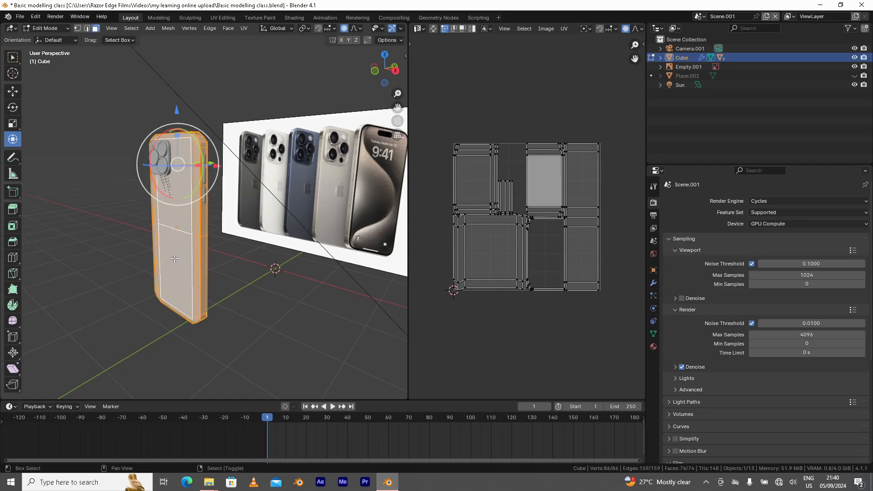
{"action": "left_click", "coordinate": [202, 253], "text": "shift"}
{"action": "left_click", "coordinate": [191, 256], "text": "shift"}
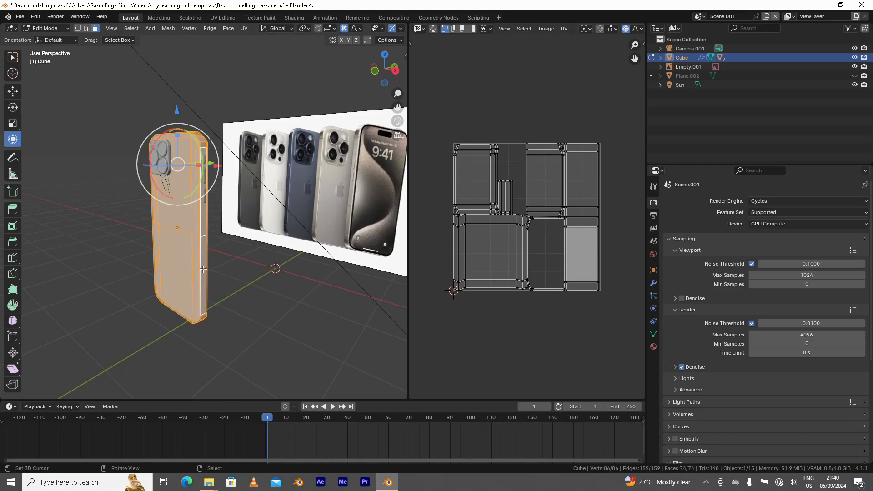
{"action": "middle_click_drag", "start_coordinate": [205, 266], "coordinate": [330, 179]}
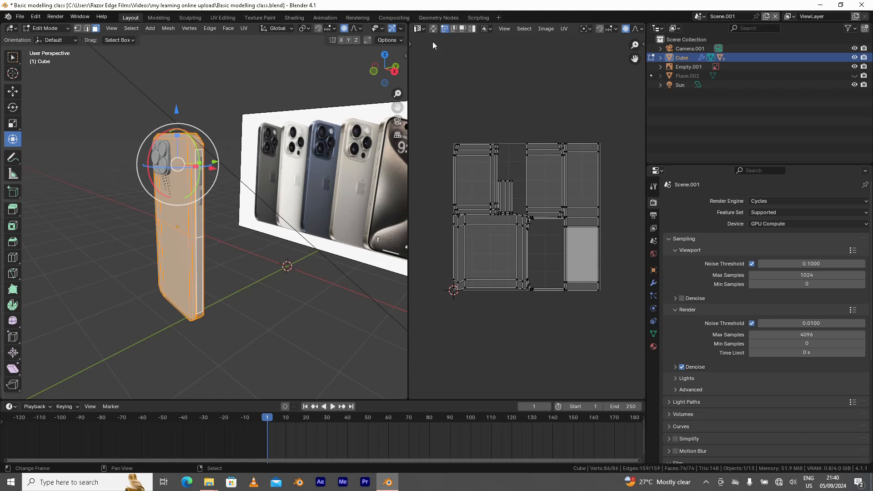
Show the phone body's Metallic material and change the UV Editor area to a Shader Editor with its sidebar hidden.
{"action": "left_click", "coordinate": [652, 347]}
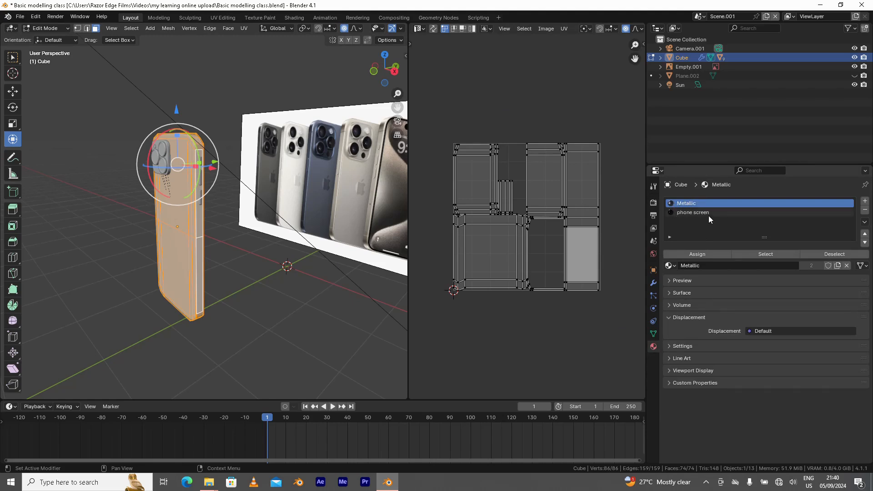
{"action": "left_click", "coordinate": [419, 29]}
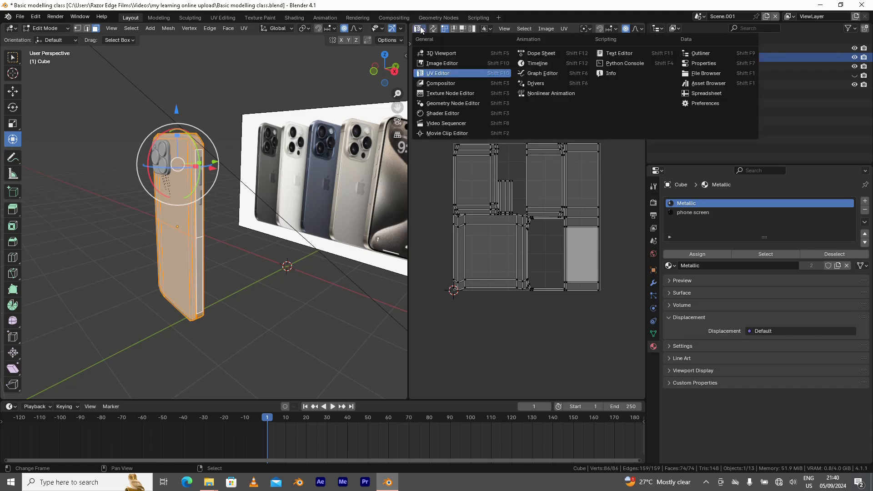
{"action": "left_click", "coordinate": [450, 114]}
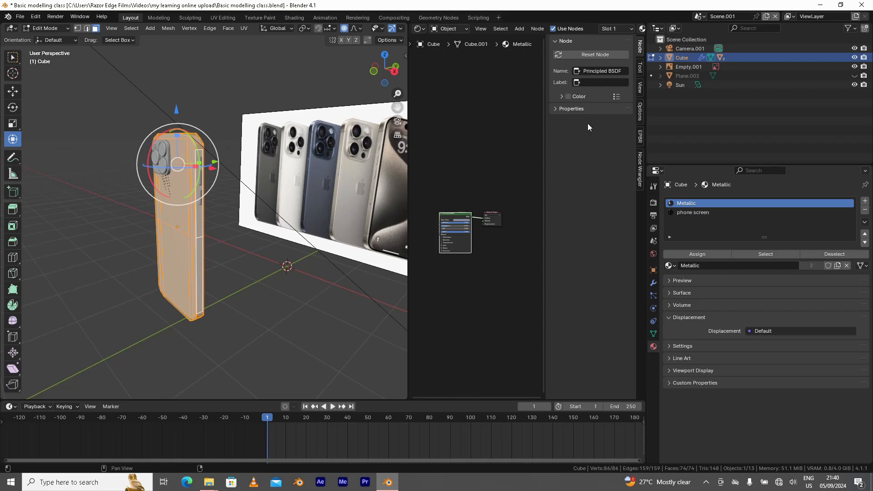
{"action": "key", "text": "n"}
{"action": "scroll", "coordinate": [522, 284], "scroll_direction": "up", "scroll_amount": 5}
{"action": "middle_click_drag", "start_coordinate": [560, 258], "coordinate": [563, 230]}
{"action": "middle_click_drag", "start_coordinate": [454, 217], "coordinate": [517, 224]}
{"action": "scroll", "coordinate": [530, 255], "scroll_direction": "down", "scroll_amount": 2}
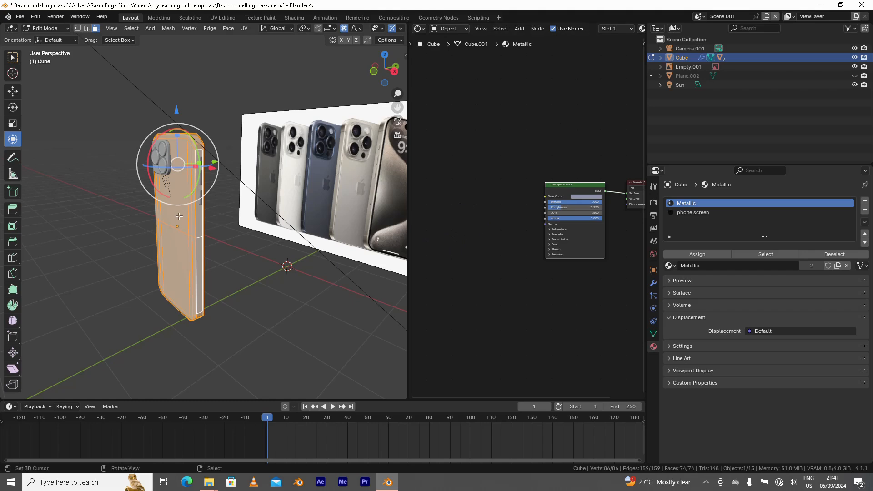
Add an Image Texture node to the Metallic material and connect its Color output to the Principled BSDF's Base Color.
{"action": "middle_click_drag", "start_coordinate": [177, 216], "coordinate": [283, 103]}
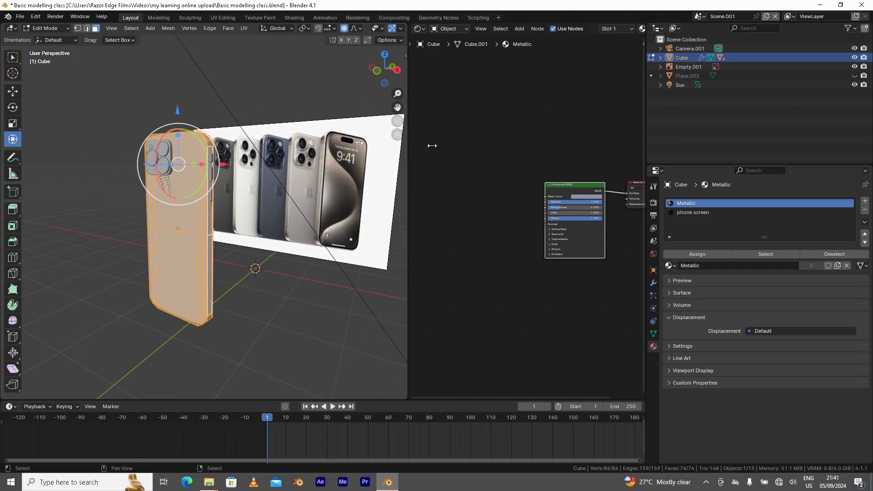
{"action": "left_click", "coordinate": [445, 200]}
{"action": "left_click", "coordinate": [520, 29]}
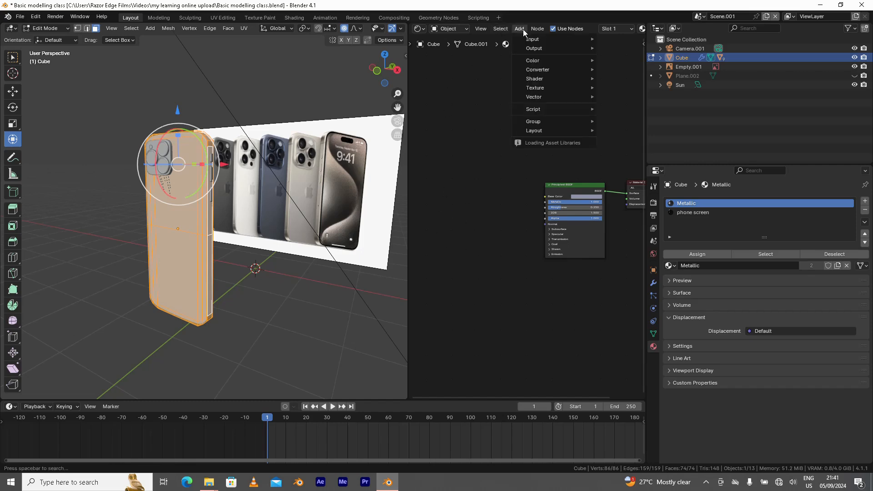
{"action": "mouse_move", "coordinate": [524, 36]}
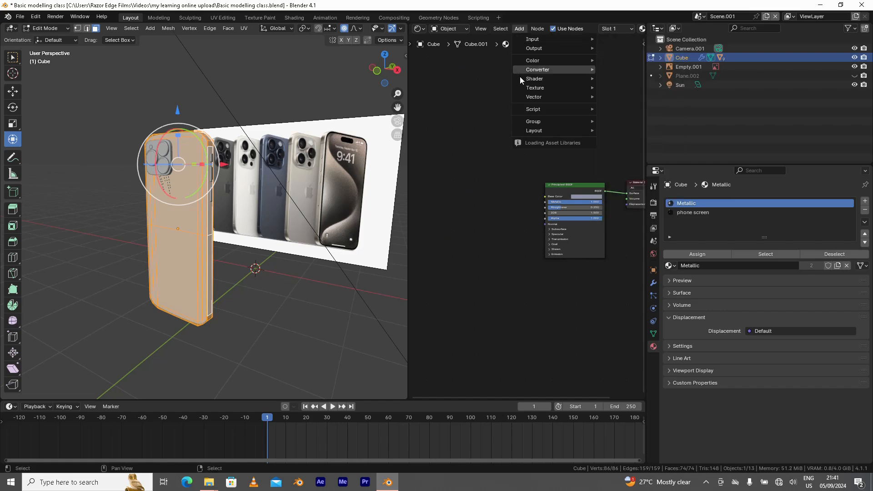
{"action": "mouse_move", "coordinate": [521, 88]}
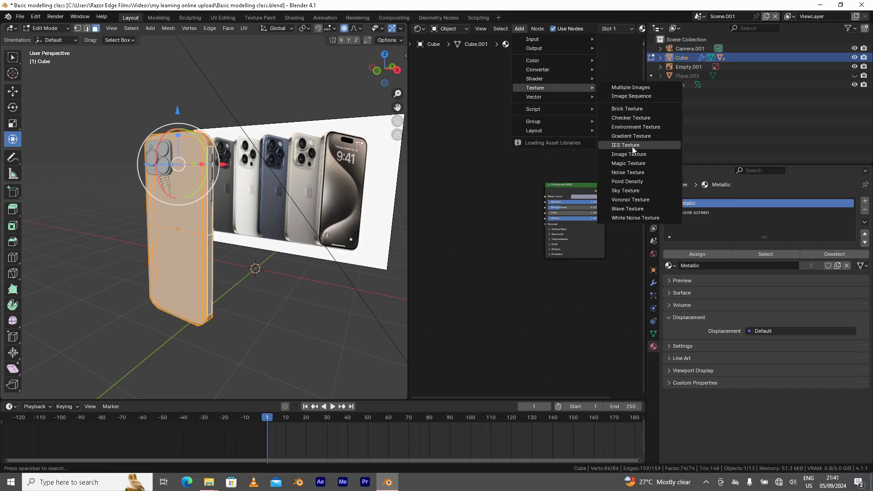
{"action": "left_click", "coordinate": [642, 154]}
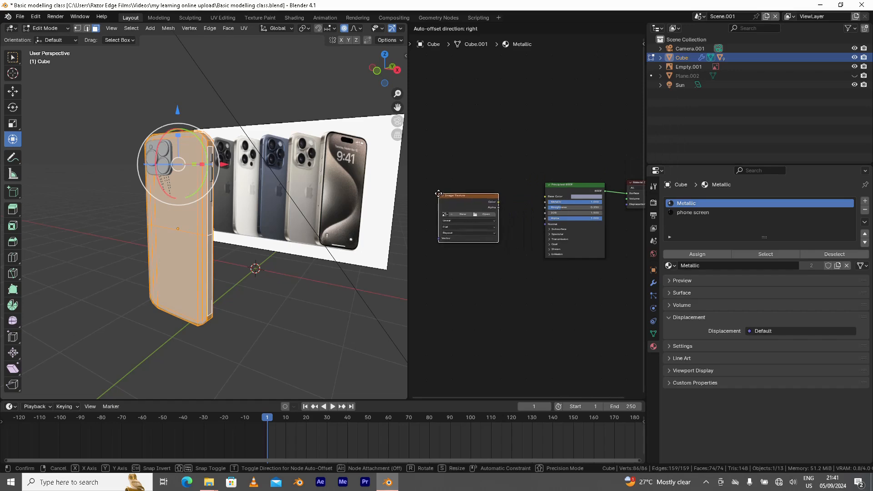
{"action": "left_click", "coordinate": [482, 229]}
{"action": "scroll", "coordinate": [491, 228], "scroll_direction": "up", "scroll_amount": 1}
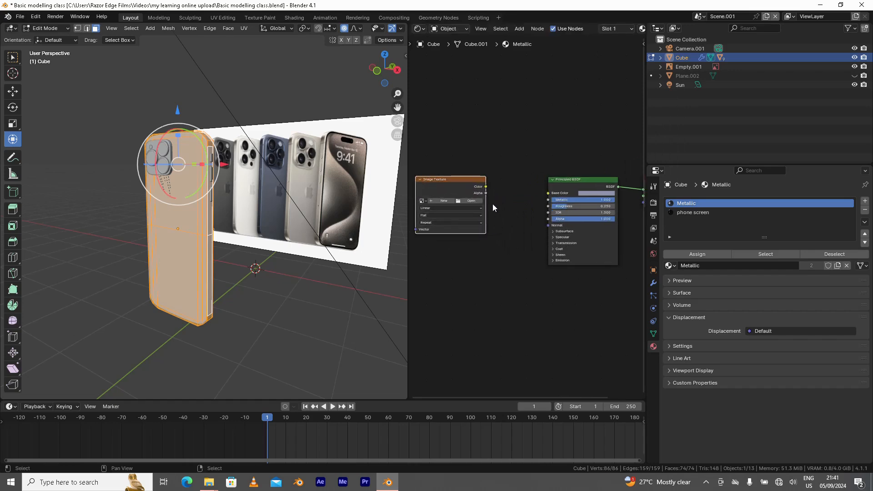
{"action": "left_click_drag", "start_coordinate": [486, 187], "coordinate": [544, 193]}
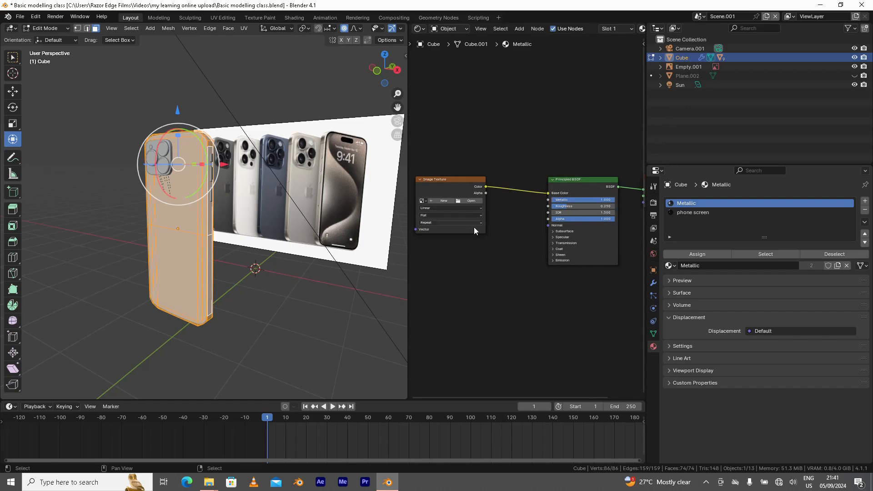
{"action": "middle_click_drag", "start_coordinate": [464, 234], "coordinate": [488, 232]}
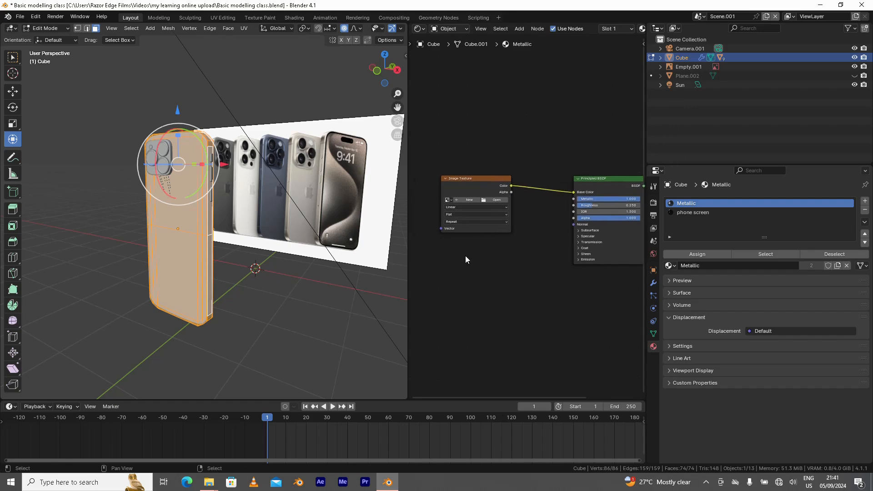
{"action": "scroll", "coordinate": [465, 255], "scroll_direction": "up", "scroll_amount": 1}
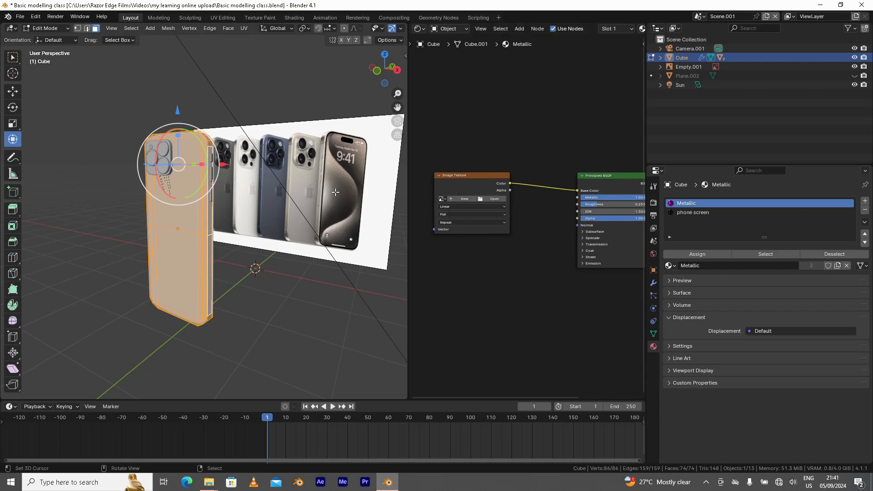
{"action": "scroll", "coordinate": [554, 154], "scroll_direction": "down", "scroll_amount": 2}
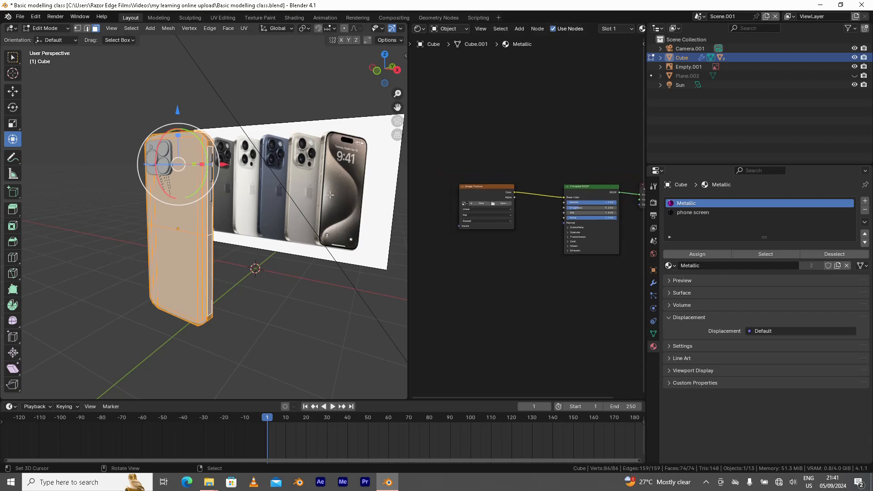
Delete the Image Texture and Principled BSDF nodes from the Metallic material, leaving only the Material Output.
{"action": "middle_click_drag", "start_coordinate": [529, 254], "coordinate": [473, 249]}
{"action": "left_click", "coordinate": [521, 187]}
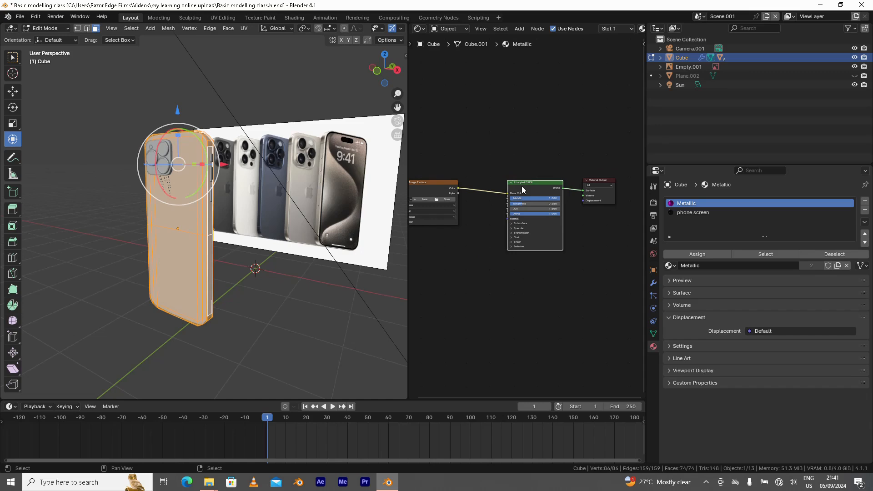
{"action": "left_click_drag", "start_coordinate": [435, 157], "coordinate": [532, 236]}
{"action": "key", "text": "x"}
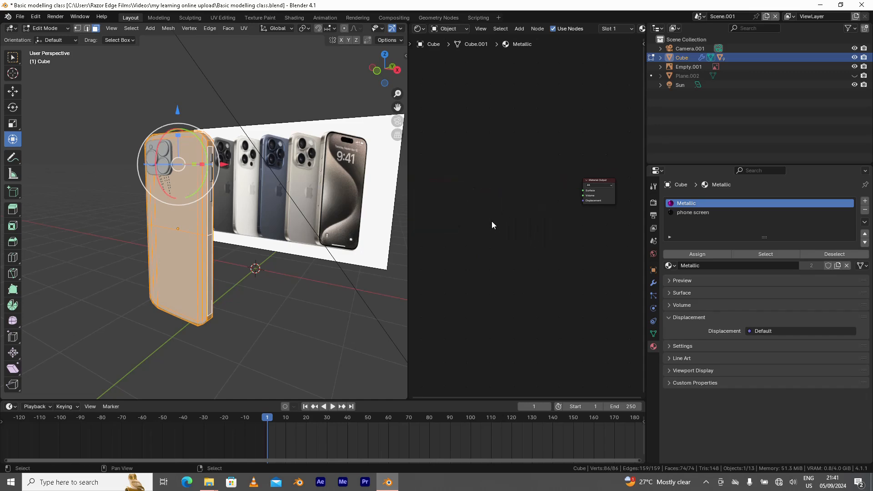
Add a Glossy BSDF shader node to the Metallic material and place it before the Material Output node.
{"action": "left_click", "coordinate": [517, 28]}
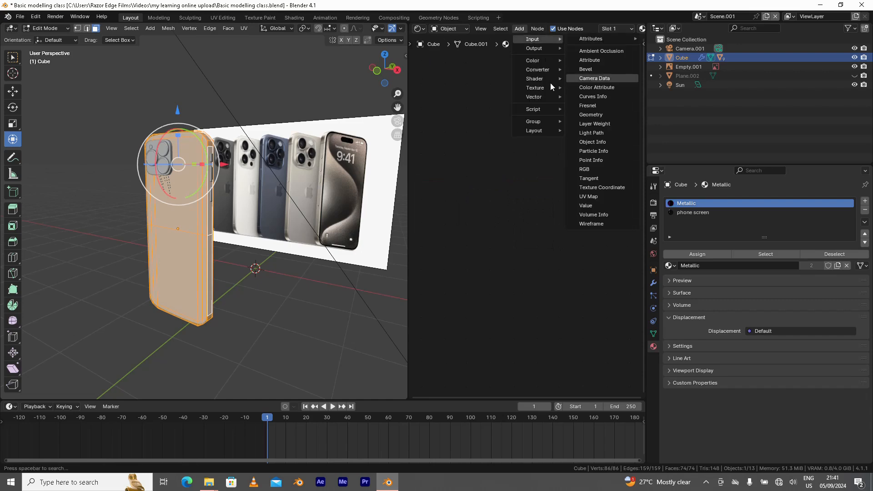
{"action": "mouse_move", "coordinate": [541, 79]}
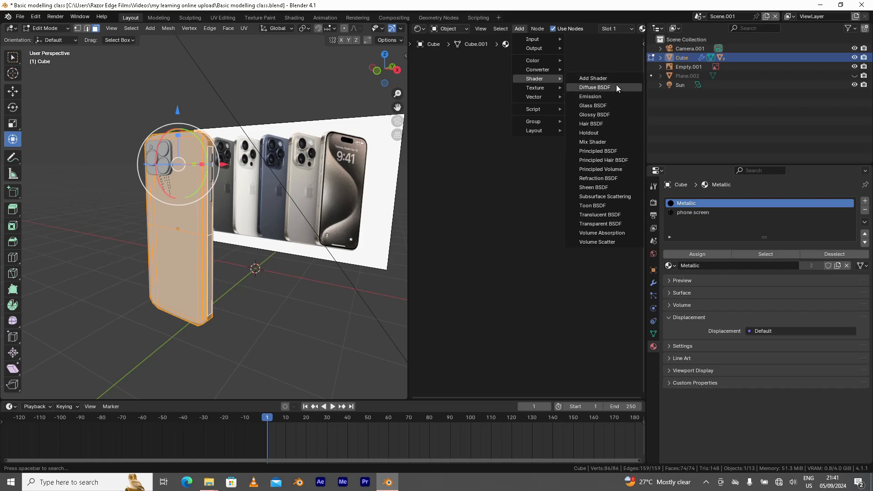
{"action": "left_click", "coordinate": [604, 114]}
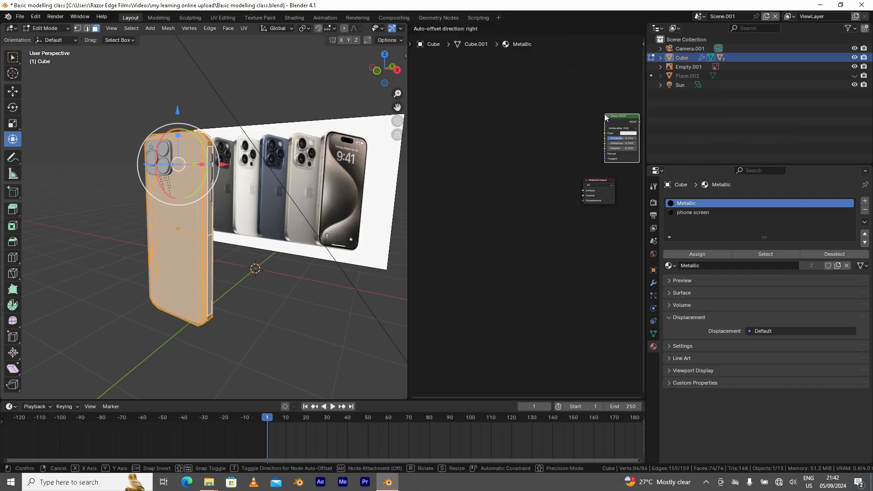
{"action": "left_click", "coordinate": [469, 136]}
{"action": "scroll", "coordinate": [278, 209], "scroll_direction": "up", "scroll_amount": 2}
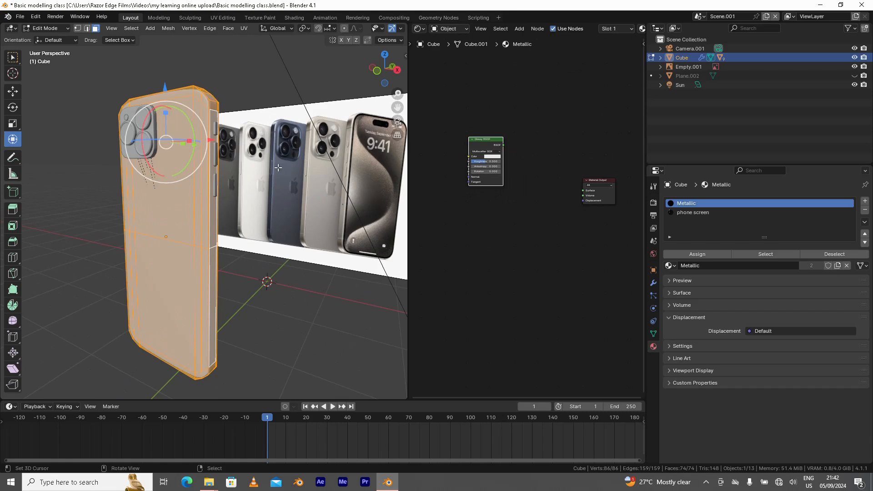
Connect the Glossy BSDF node's BSDF output to the Material Output's Surface input.
{"action": "scroll", "coordinate": [515, 199], "scroll_direction": "up", "scroll_amount": 1}
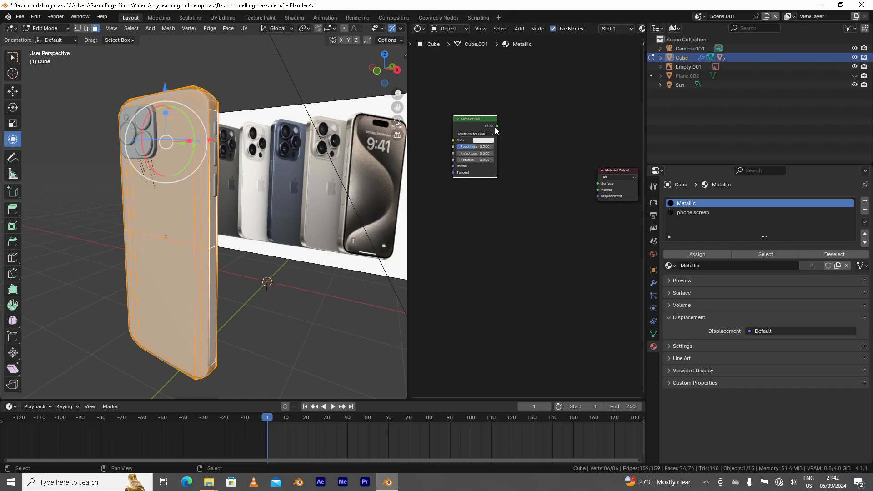
{"action": "left_click_drag", "start_coordinate": [498, 126], "coordinate": [596, 183]}
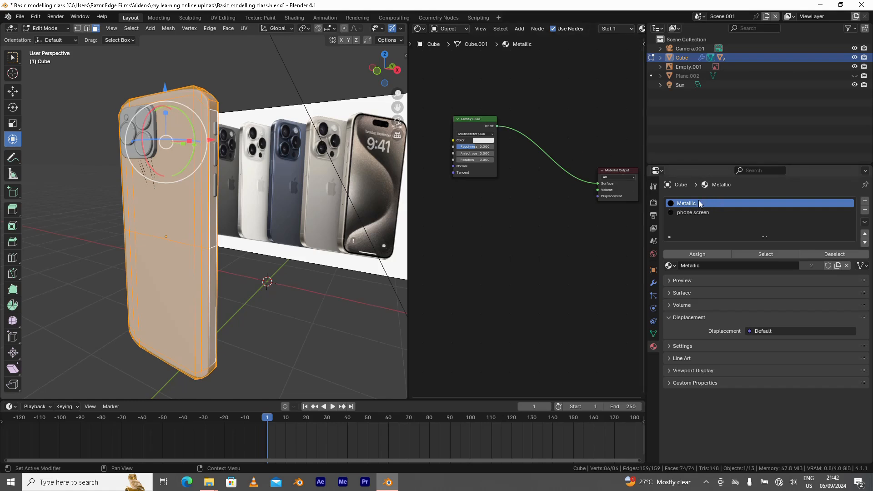
Display the 3D viewport in Material Preview shading and return the phone body to Object Mode.
{"action": "scroll", "coordinate": [234, 30], "scroll_direction": "down", "scroll_amount": 5}
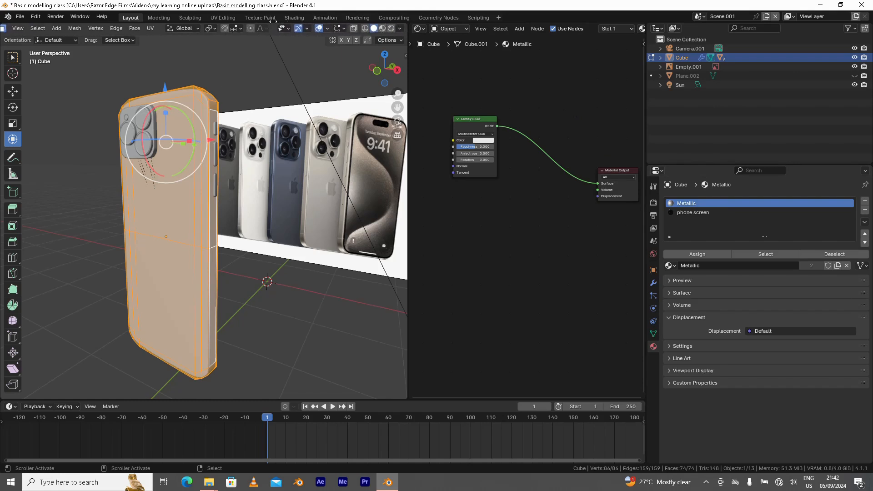
{"action": "left_click", "coordinate": [382, 28]}
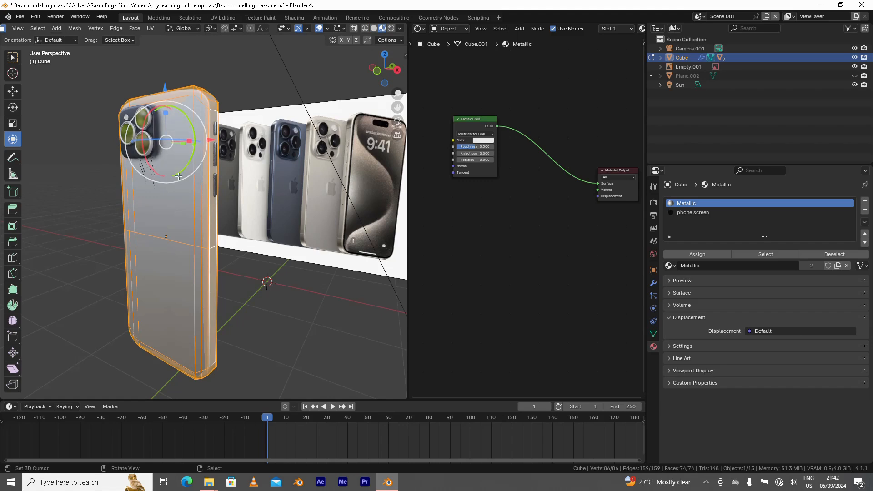
{"action": "key", "text": "Tab"}
{"action": "left_click", "coordinate": [195, 124]}
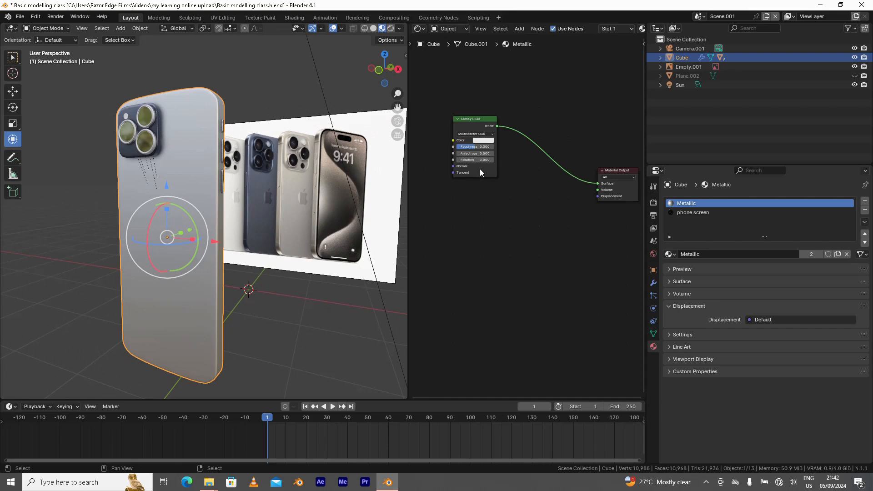
Set the Glossy BSDF's color by sampling the blue phone's back in the reference image with the eyedropper.
{"action": "scroll", "coordinate": [184, 183], "scroll_direction": "up", "scroll_amount": 1}
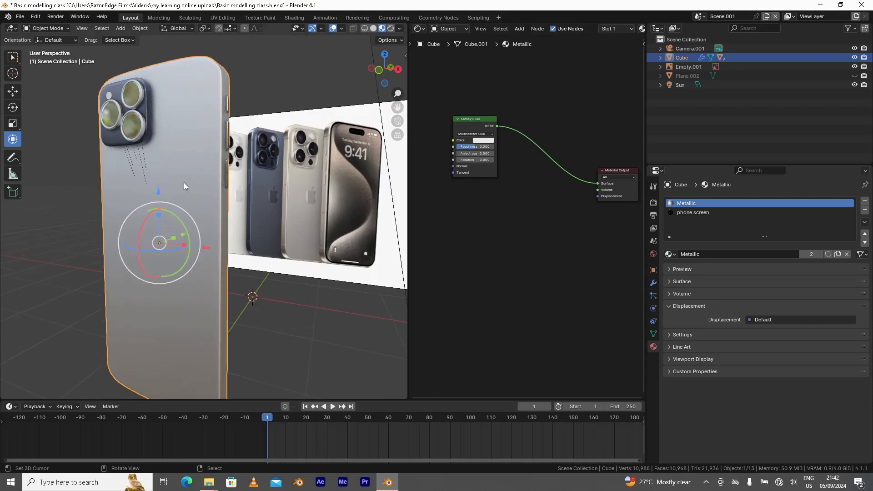
{"action": "left_click", "coordinate": [484, 141]}
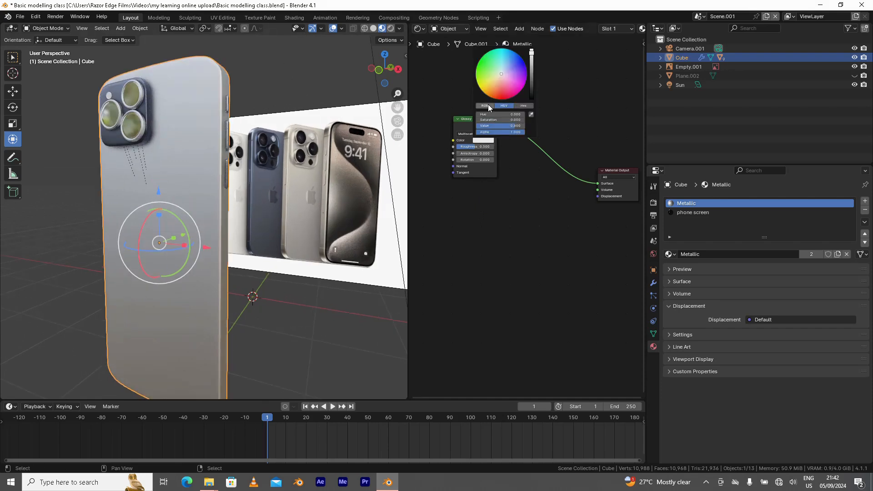
{"action": "left_click", "coordinate": [530, 114]}
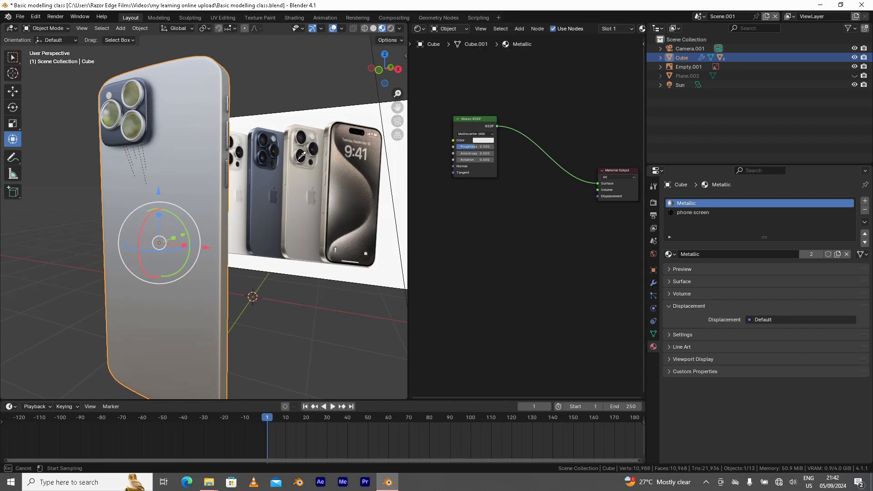
{"action": "left_click", "coordinate": [261, 185]}
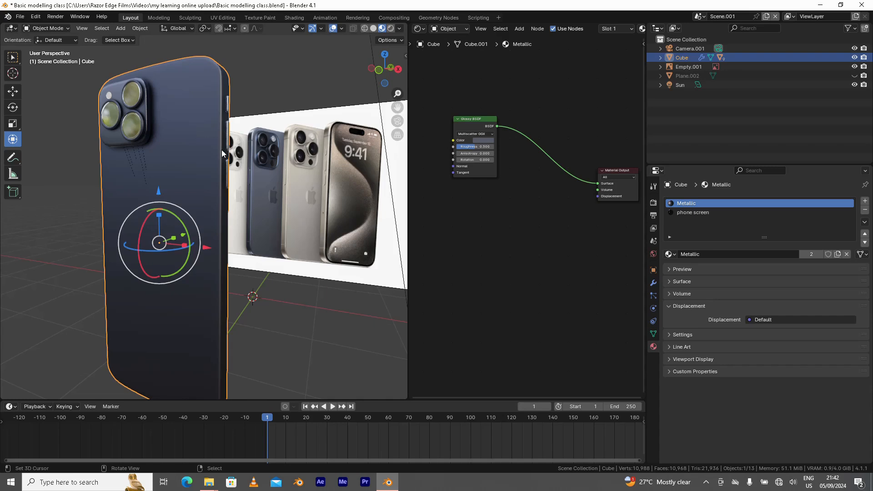
Set the Glossy BSDF's Roughness to 0.25 and view the phone's reflections from a slightly different angle.
{"action": "scroll", "coordinate": [498, 198], "scroll_direction": "up", "scroll_amount": 1}
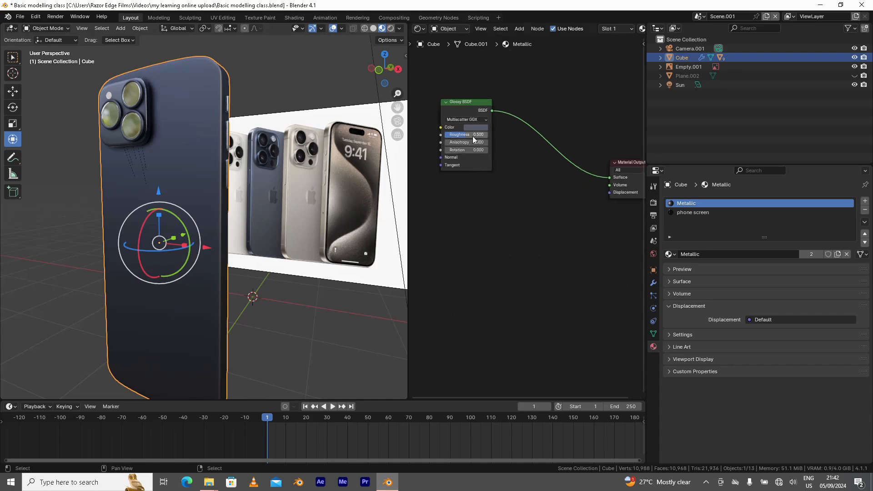
{"action": "left_click_drag", "start_coordinate": [473, 138], "coordinate": [468, 138]}
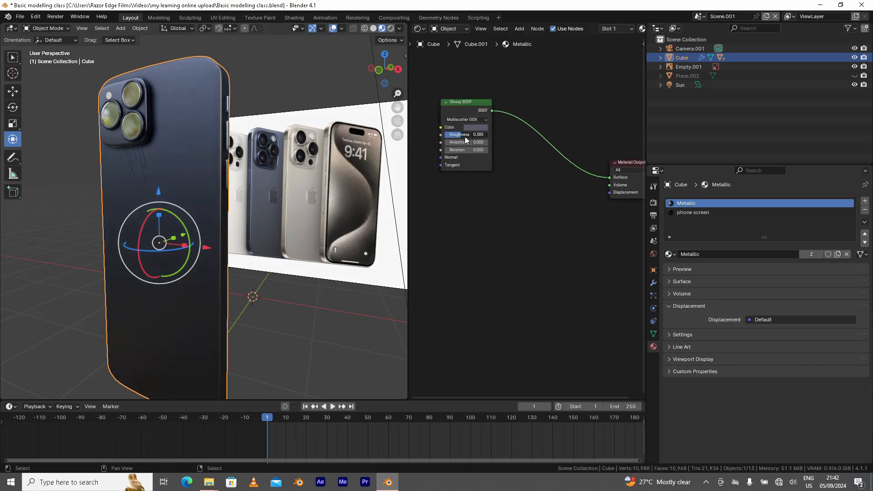
{"action": "scroll", "coordinate": [272, 180], "scroll_direction": "up", "scroll_amount": 2}
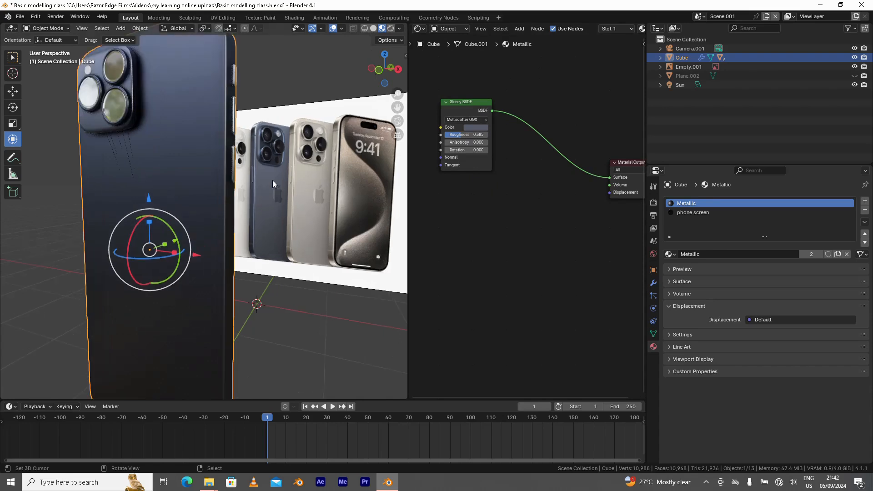
{"action": "left_click", "coordinate": [463, 135]}
{"action": "type", "text": ".25"}
{"action": "key", "text": "Return"}
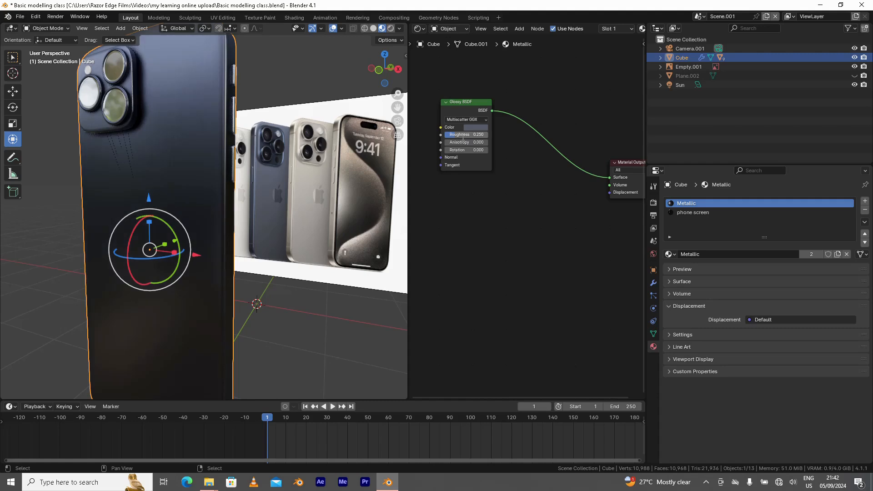
{"action": "mouse_move", "coordinate": [209, 210]}
{"action": "middle_mouse_down"}
{"action": "mouse_move", "coordinate": [192, 208]}
{"action": "mouse_move", "coordinate": [197, 197]}
{"action": "mouse_move", "coordinate": [217, 201]}
{"action": "mouse_move", "coordinate": [218, 212]}
{"action": "middle_mouse_up"}
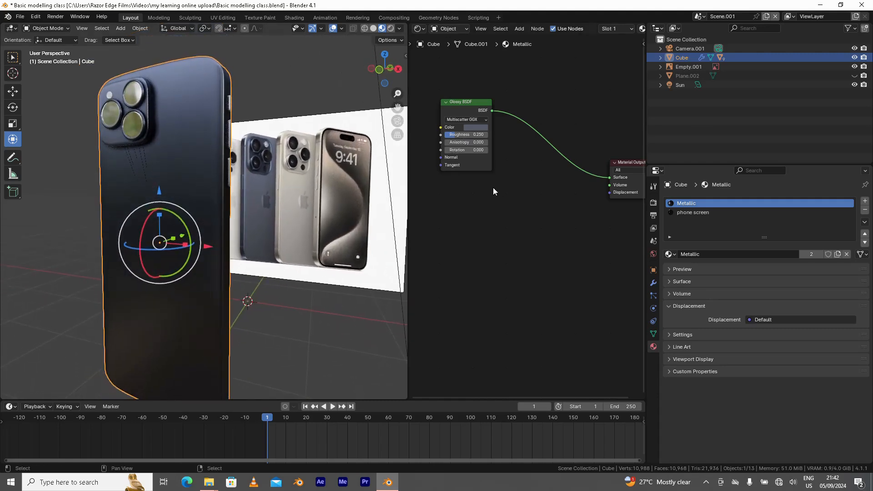
Duplicate the Glossy BSDF node and place the copy directly below the original.
{"action": "scroll", "coordinate": [500, 203], "scroll_direction": "down", "scroll_amount": 1}
{"action": "scroll", "coordinate": [503, 221], "scroll_direction": "down", "scroll_amount": 1}
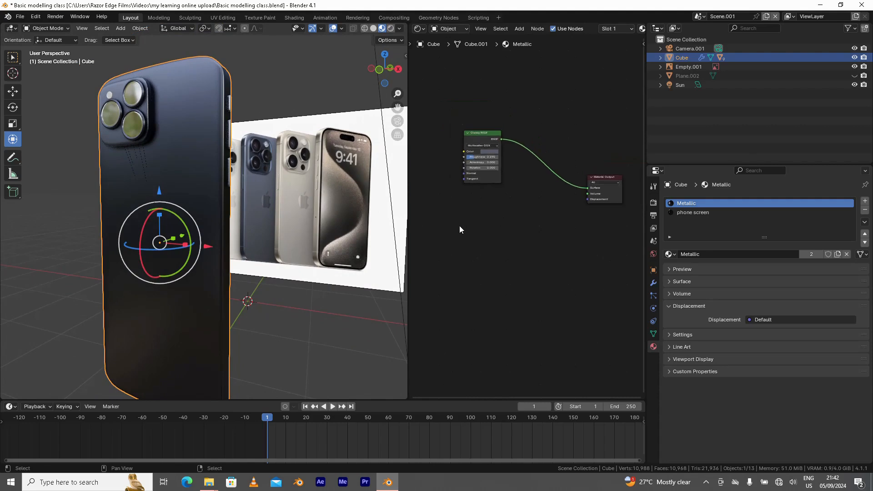
{"action": "left_click", "coordinate": [480, 132]}
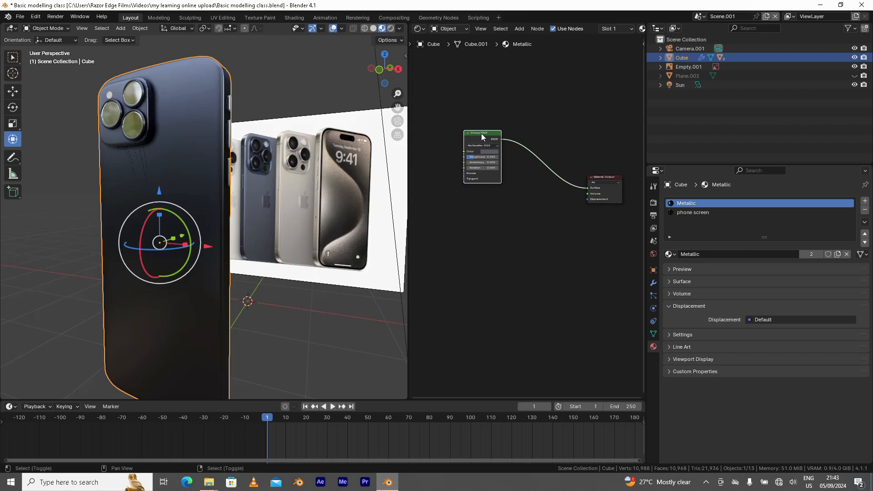
{"action": "key", "text": "shift+d"}
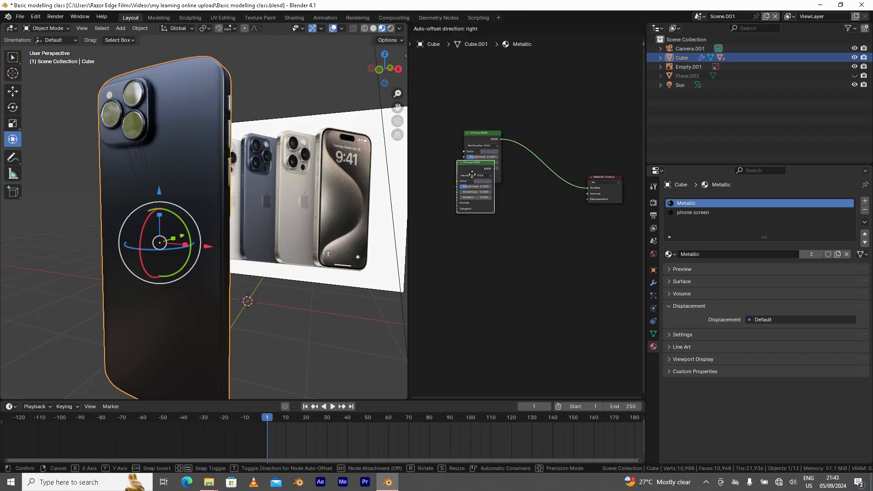
{"action": "left_click", "coordinate": [479, 198]}
{"action": "middle_click_drag", "start_coordinate": [450, 194], "coordinate": [502, 192]}
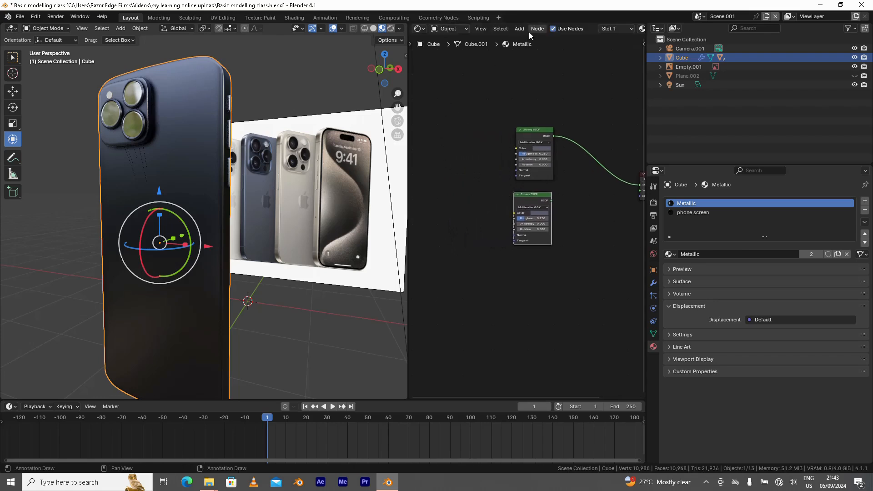
Add a Mix Shader node, feed both Glossy BSDF nodes into its Shader inputs and connect it to the Material Output's Surface.
{"action": "middle_click_drag", "start_coordinate": [587, 224], "coordinate": [502, 223]}
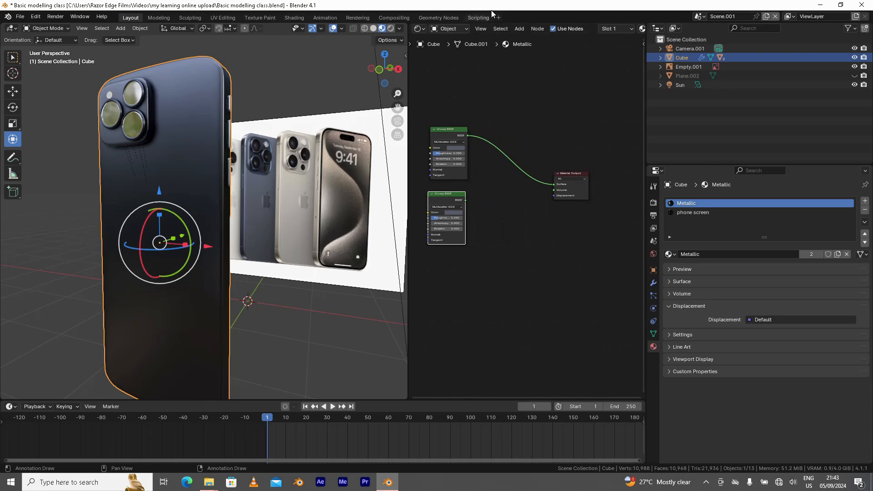
{"action": "left_click", "coordinate": [519, 28]}
{"action": "mouse_move", "coordinate": [539, 88]}
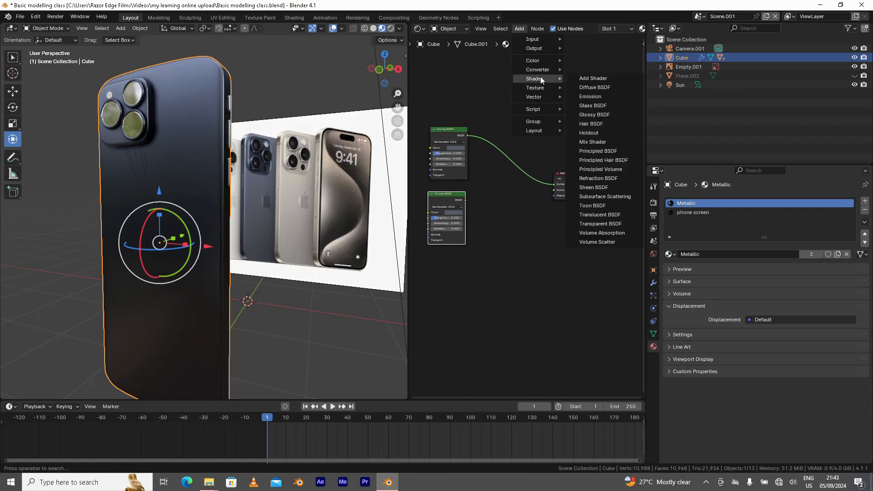
{"action": "left_click", "coordinate": [596, 143]}
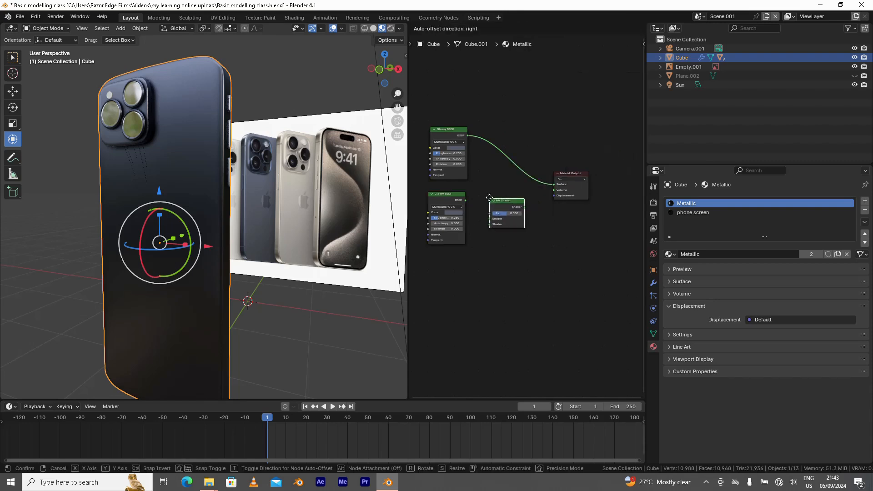
{"action": "left_click", "coordinate": [484, 181]}
{"action": "left_click_drag", "start_coordinate": [465, 201], "coordinate": [486, 206]}
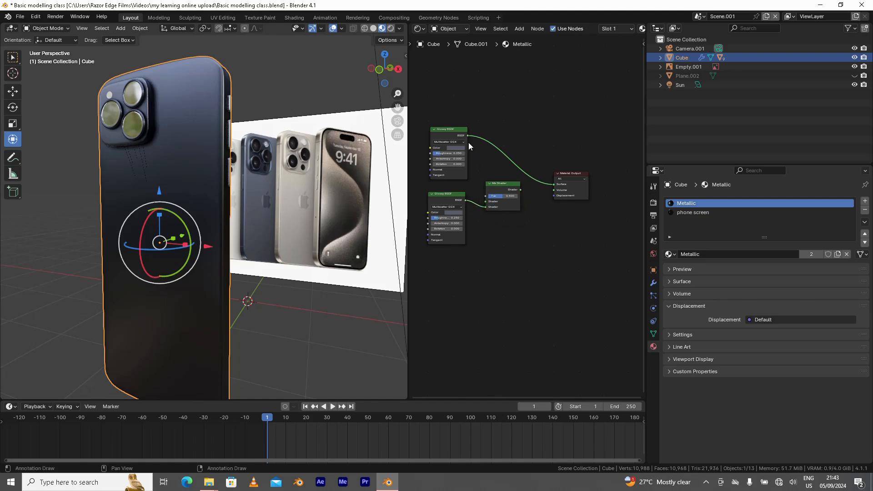
{"action": "left_click_drag", "start_coordinate": [468, 136], "coordinate": [554, 184]}
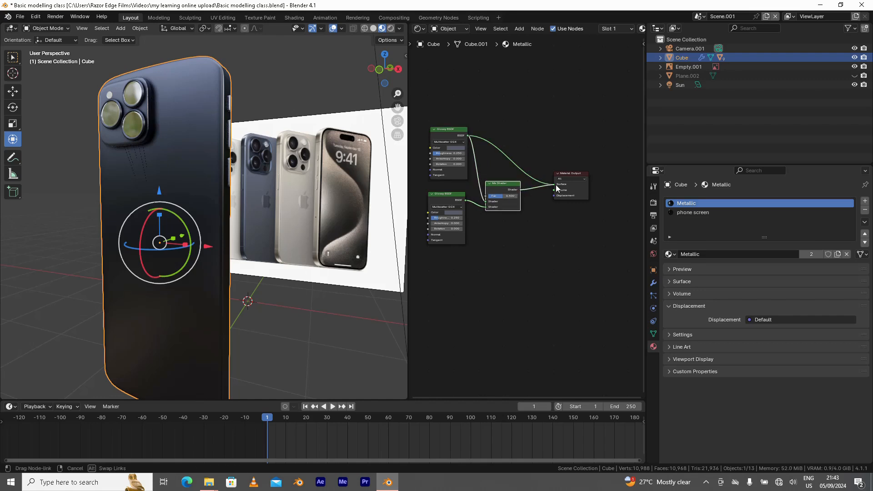
Add an Image Texture node to the Metallic material, placed before the two Glossy BSDF nodes.
{"action": "middle_click_drag", "start_coordinate": [470, 258], "coordinate": [548, 254]}
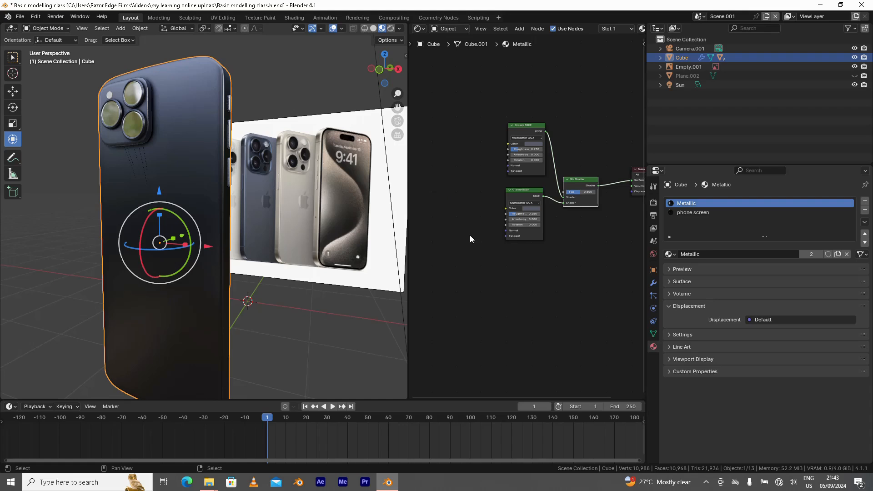
{"action": "middle_click_drag", "start_coordinate": [468, 232], "coordinate": [489, 240]}
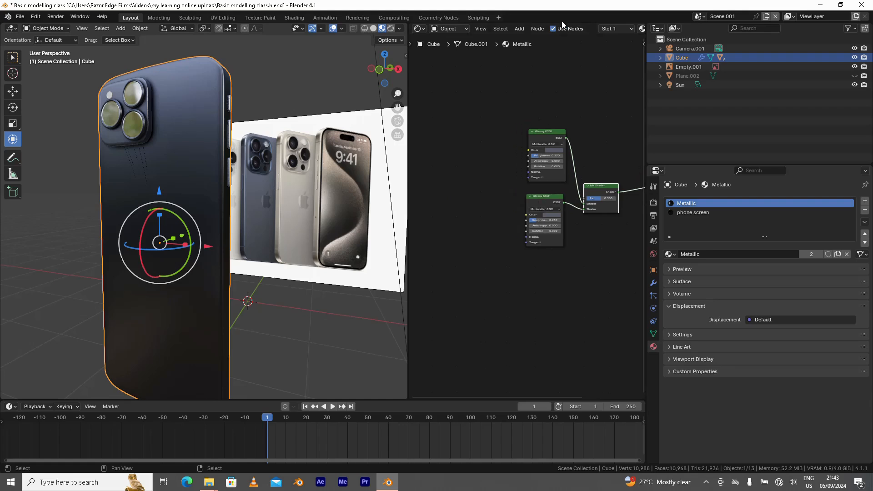
{"action": "left_click", "coordinate": [519, 28]}
{"action": "mouse_move", "coordinate": [532, 89]}
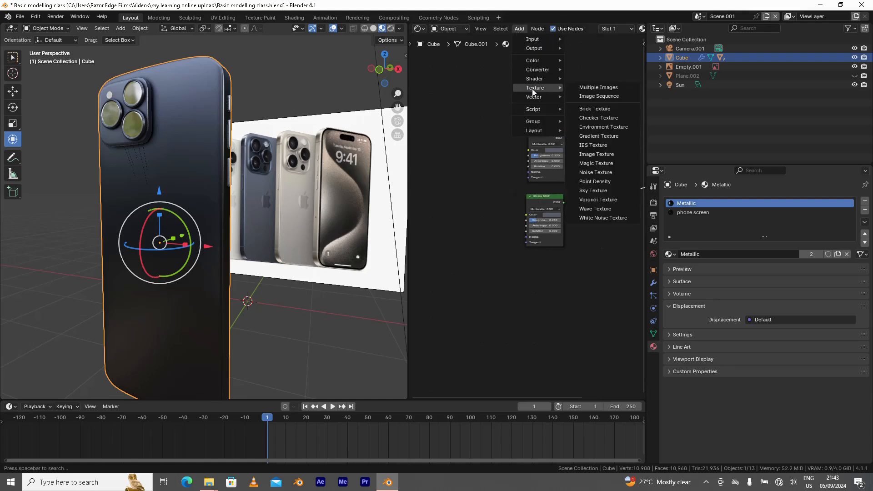
{"action": "left_click", "coordinate": [602, 155]}
{"action": "left_click", "coordinate": [453, 179]}
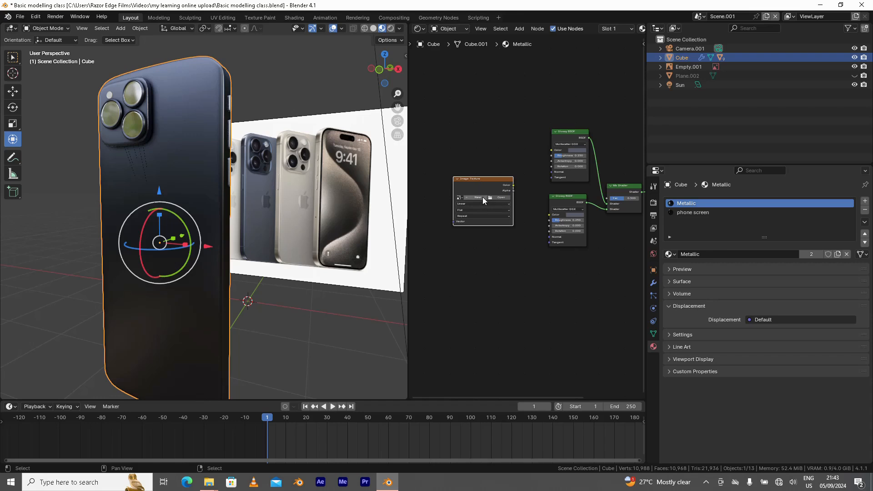
Start creating a new image in the Image Texture node and name it Apple Logo.
{"action": "scroll", "coordinate": [490, 251], "scroll_direction": "up", "scroll_amount": 1}
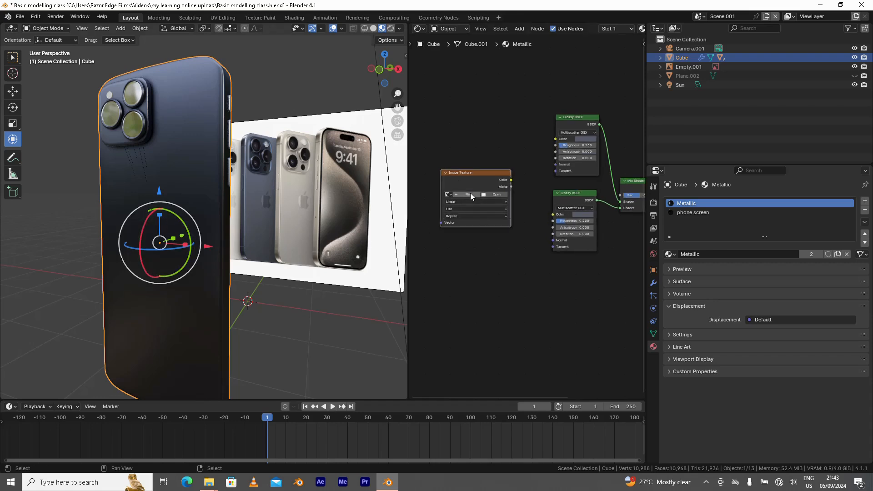
{"action": "scroll", "coordinate": [464, 199], "scroll_direction": "up", "scroll_amount": 1}
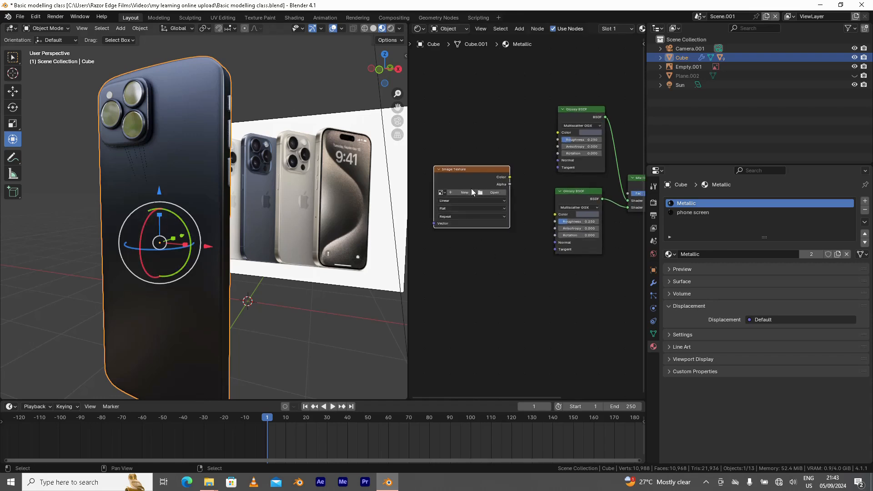
{"action": "left_click", "coordinate": [463, 192]}
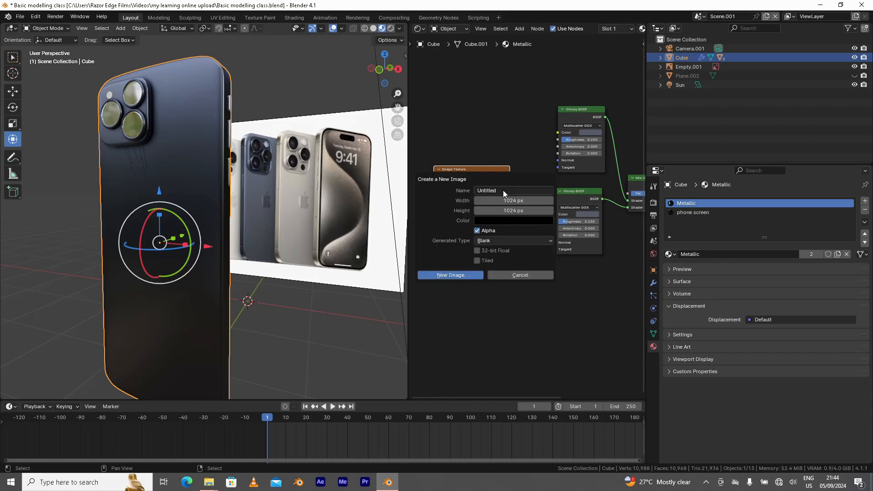
{"action": "left_click", "coordinate": [503, 190]}
{"action": "type", "text": "Apple Logo"}
{"action": "key", "text": "Return"}
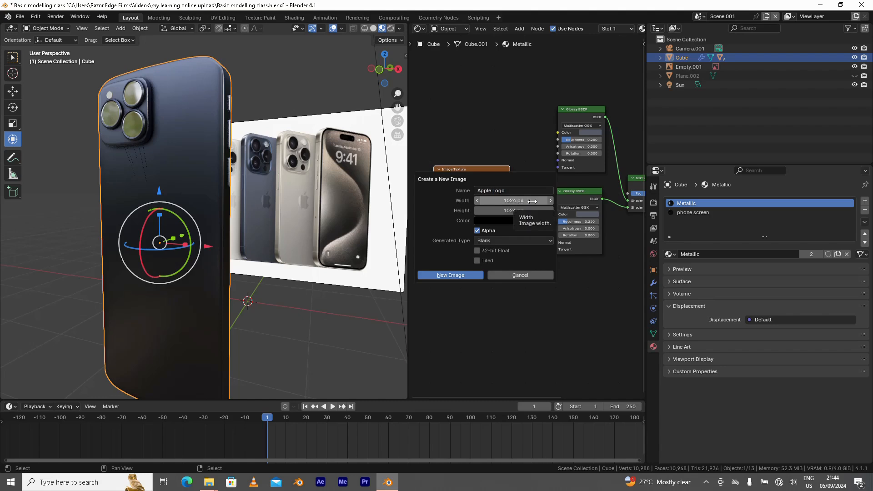
Double the new image's width and height to 2048 px each.
{"action": "left_click", "coordinate": [529, 201]}
{"action": "left_click", "coordinate": [522, 200]}
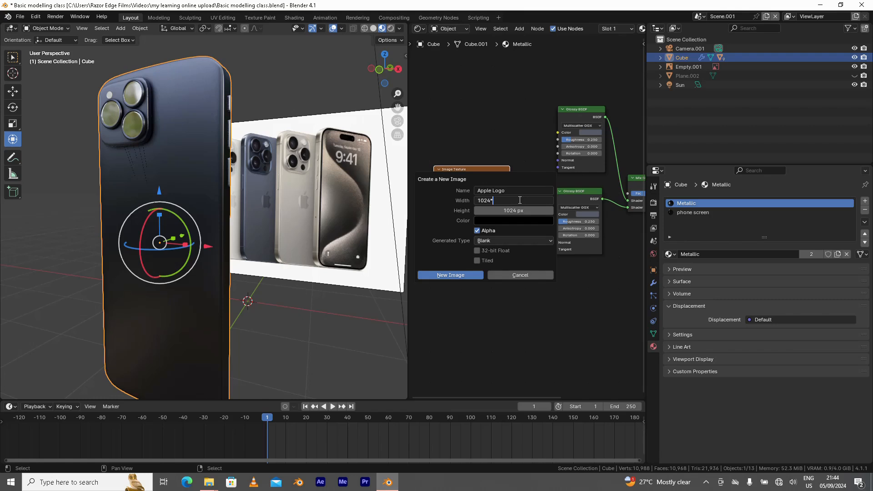
{"action": "key", "text": "Return"}
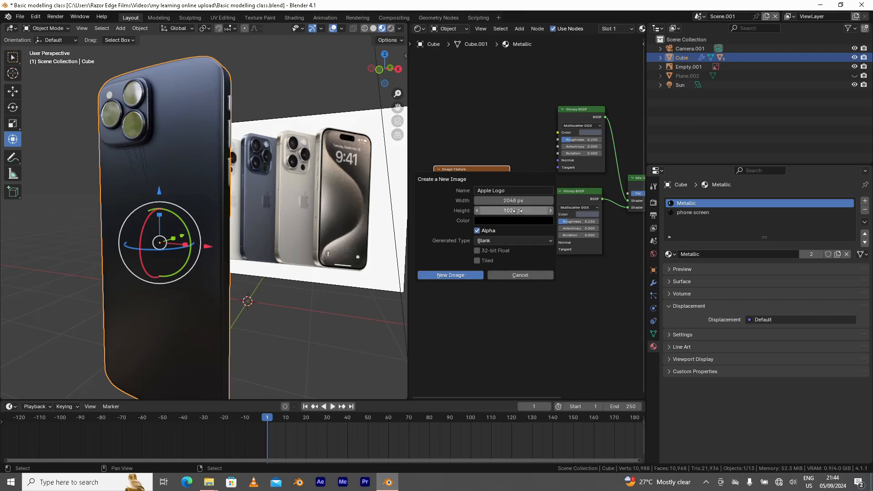
{"action": "left_click", "coordinate": [519, 211]}
{"action": "left_click", "coordinate": [519, 211]}
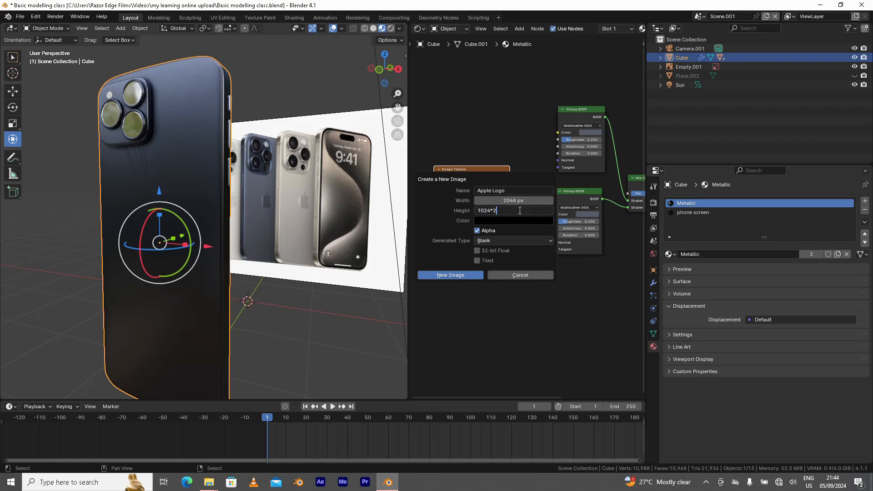
{"action": "key", "text": "Return"}
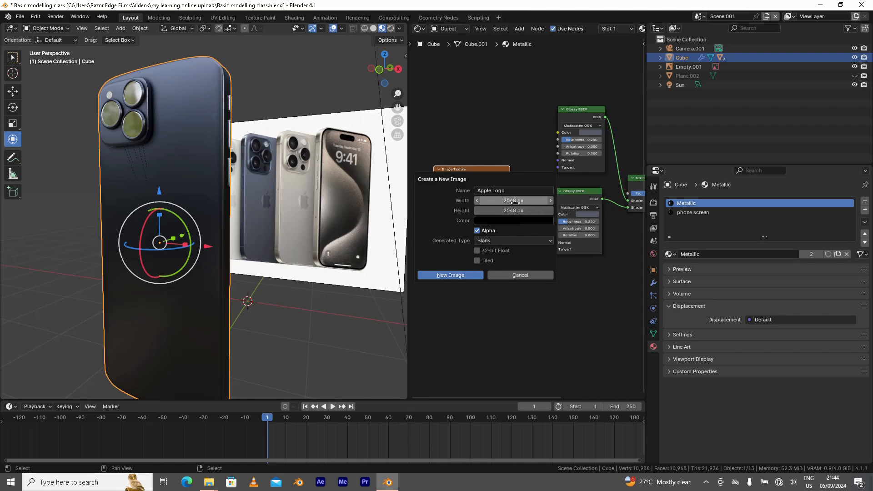
Set the new Apple Logo image's color to white with Value 1.000 and create the image.
{"action": "left_click", "coordinate": [498, 218]}
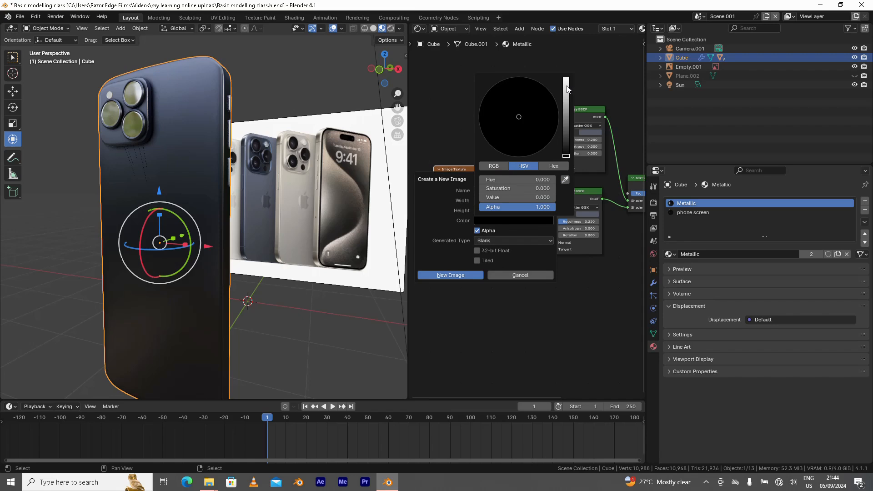
{"action": "left_click_drag", "start_coordinate": [566, 88], "coordinate": [567, 80]}
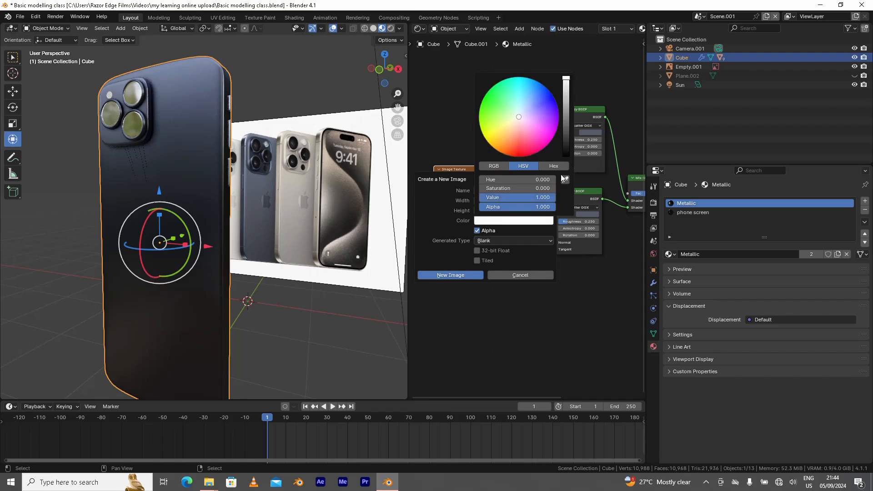
{"action": "left_click", "coordinate": [454, 276]}
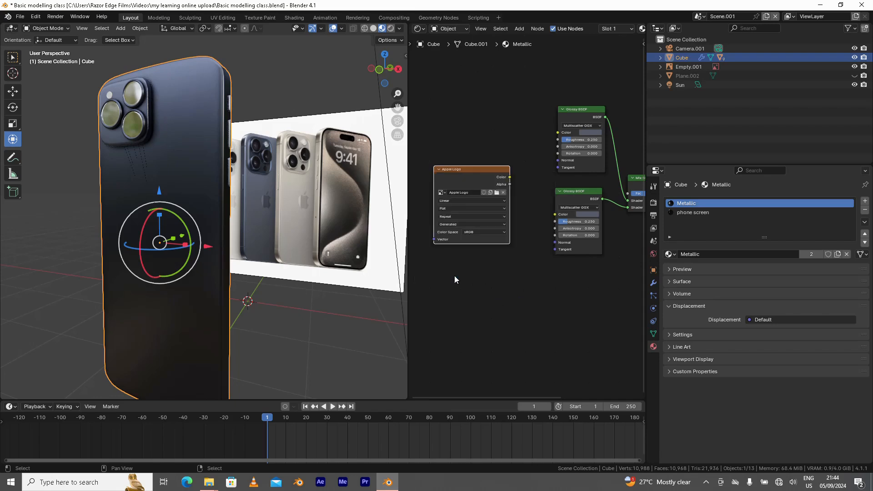
Connect the Apple Logo texture's Color output to the lower Glossy BSDF's Color, and move that link to its Roughness input.
{"action": "middle_click_drag", "start_coordinate": [514, 268], "coordinate": [502, 269]}
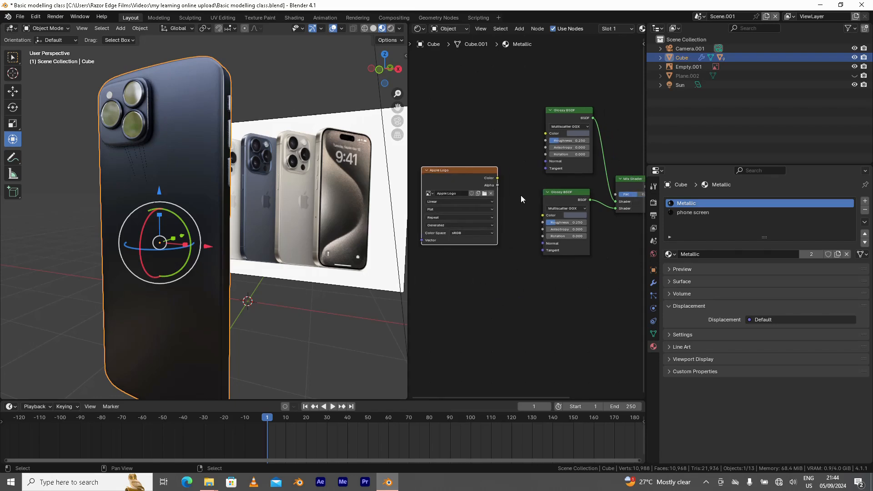
{"action": "left_click_drag", "start_coordinate": [497, 178], "coordinate": [523, 205]}
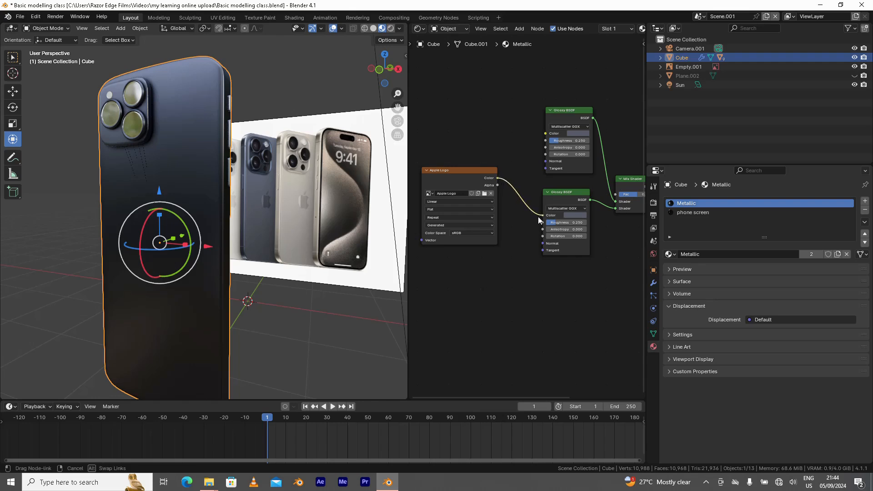
{"action": "left_click_drag", "start_coordinate": [538, 217], "coordinate": [539, 216]}
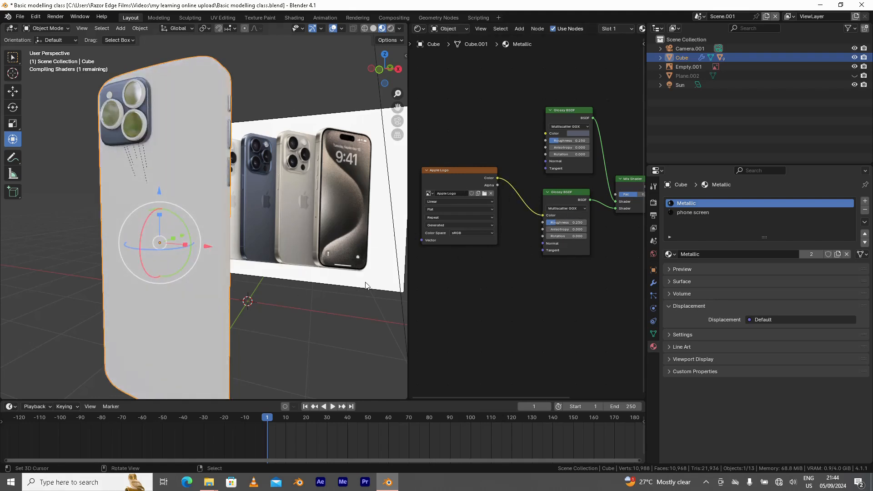
{"action": "mouse_move", "coordinate": [540, 216]}
{"action": "left_mouse_down"}
{"action": "mouse_move", "coordinate": [531, 219]}
{"action": "mouse_move", "coordinate": [536, 225]}
{"action": "left_mouse_up"}
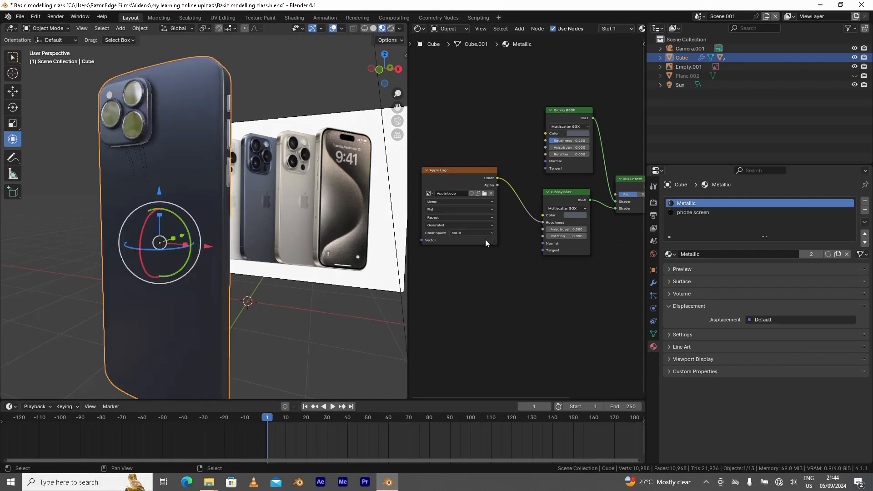
Switch to the Texture Paint workspace and show the phone's back straight on in Front Orthographic view.
{"action": "left_click", "coordinate": [250, 18]}
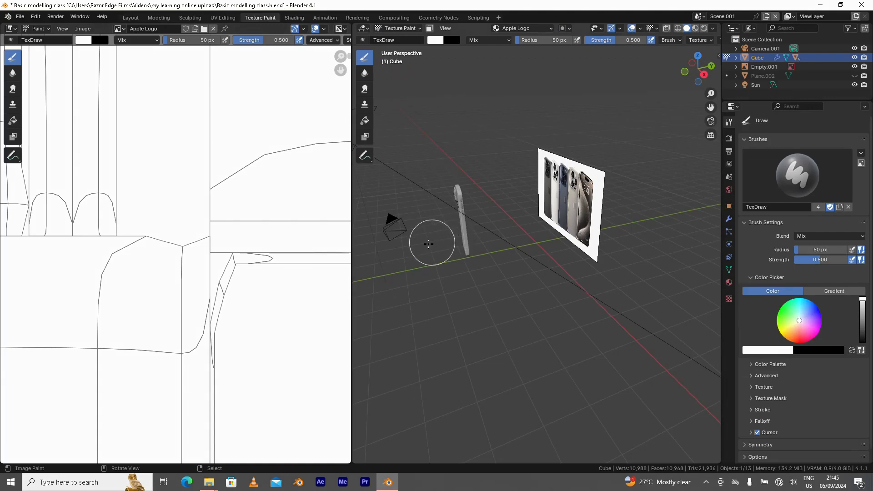
{"action": "scroll", "coordinate": [204, 267], "scroll_direction": "down", "scroll_amount": 6}
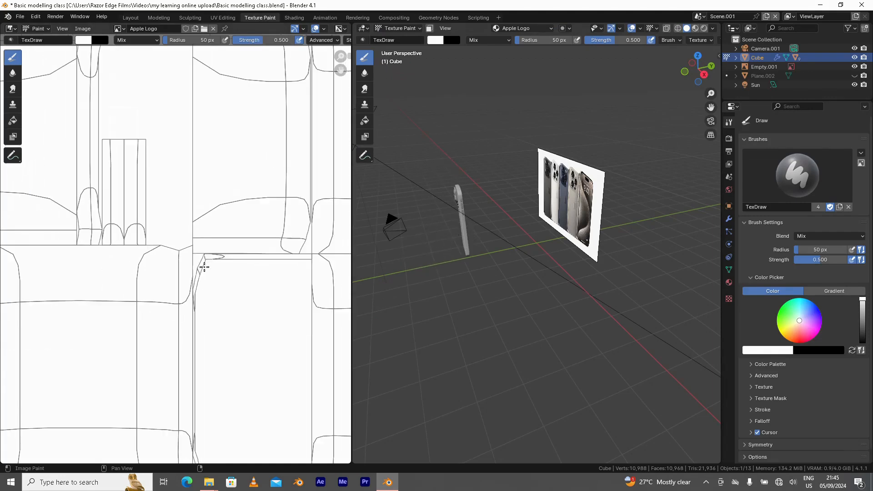
{"action": "mouse_move", "coordinate": [391, 253]}
{"action": "middle_mouse_down"}
{"action": "mouse_move", "coordinate": [522, 205]}
{"action": "mouse_move", "coordinate": [456, 247]}
{"action": "mouse_move", "coordinate": [477, 238]}
{"action": "middle_mouse_up"}
{"action": "scroll", "coordinate": [525, 210], "scroll_direction": "up", "scroll_amount": 3}
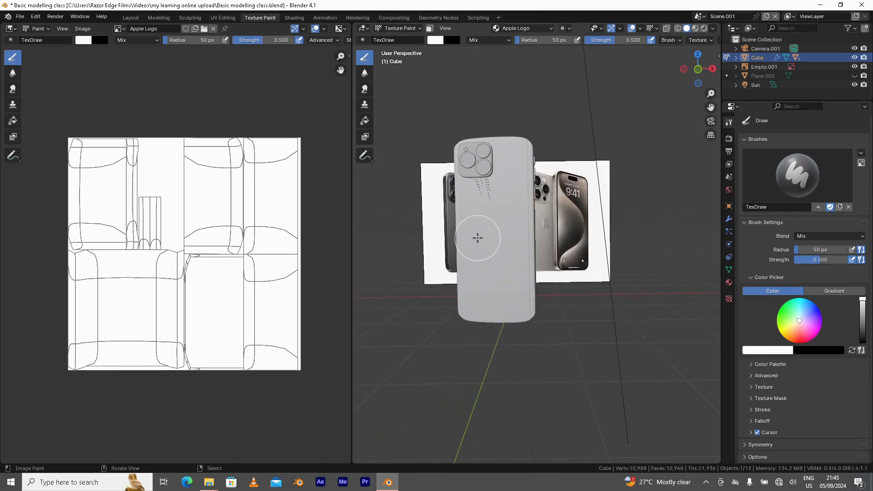
{"action": "key", "text": "KP_1"}
{"action": "scroll", "coordinate": [523, 246], "scroll_direction": "up", "scroll_amount": 2}
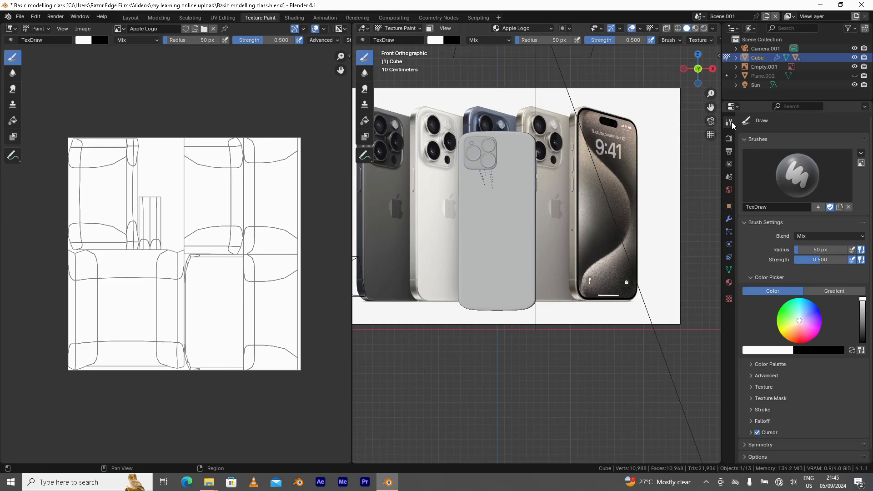
Create a new texture for the TexDraw brush and open that texture's settings.
{"action": "scroll", "coordinate": [773, 377], "scroll_direction": "down", "scroll_amount": 1}
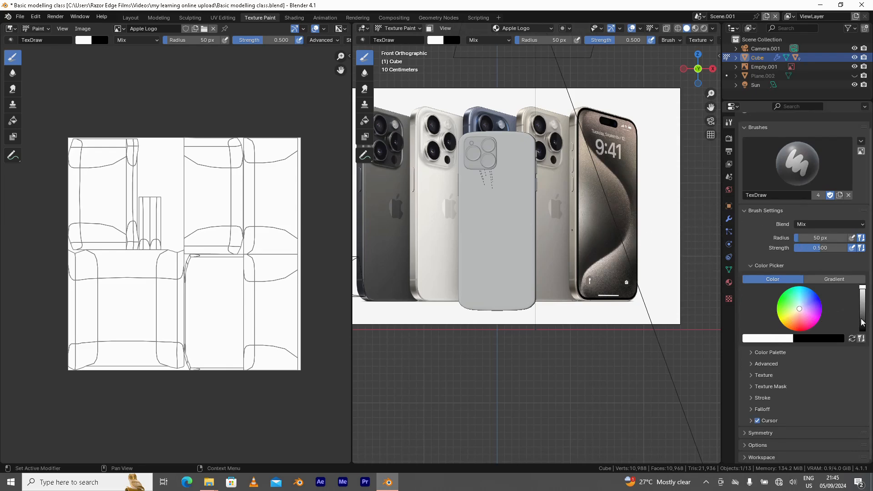
{"action": "left_click", "coordinate": [752, 376]}
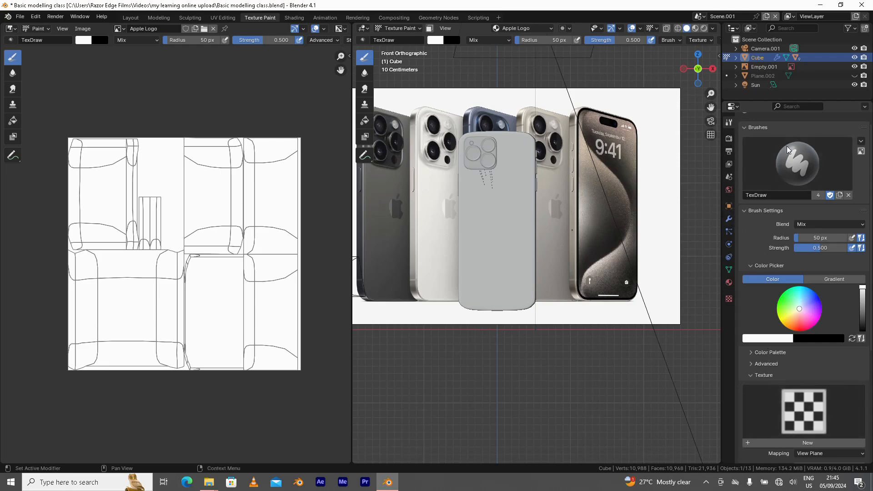
{"action": "scroll", "coordinate": [772, 360], "scroll_direction": "down", "scroll_amount": 3}
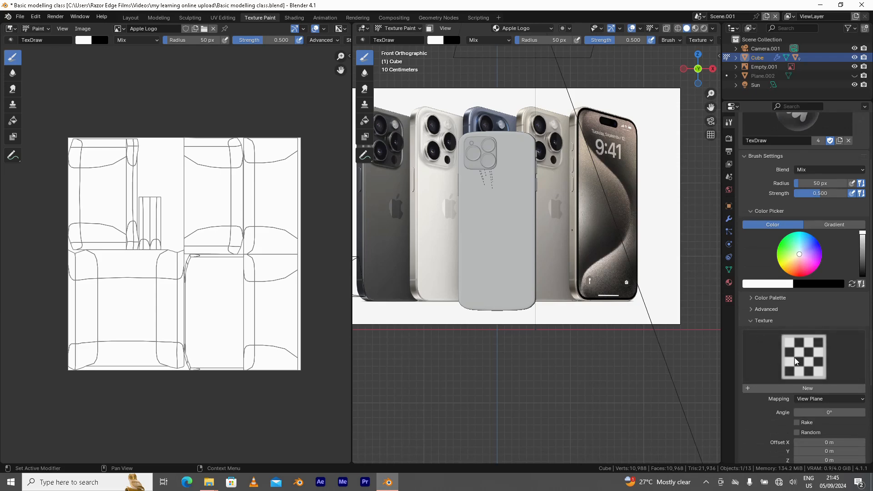
{"action": "left_click", "coordinate": [809, 389]}
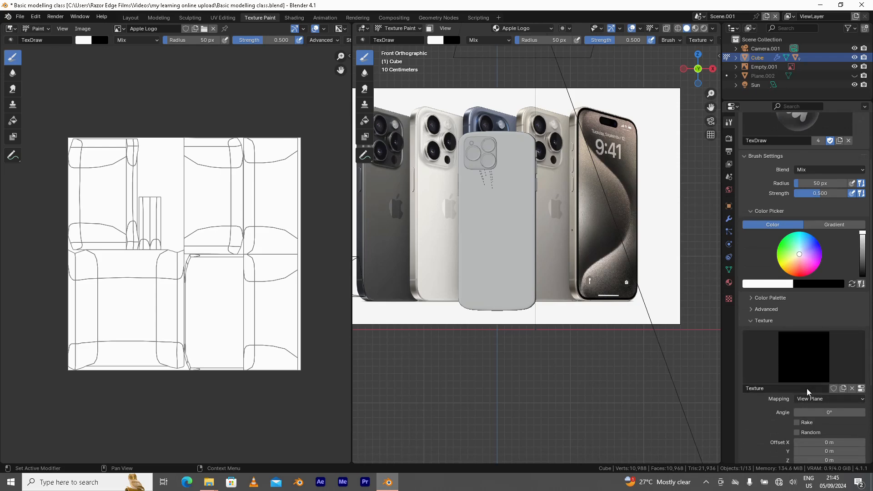
{"action": "scroll", "coordinate": [764, 387], "scroll_direction": "down", "scroll_amount": 2}
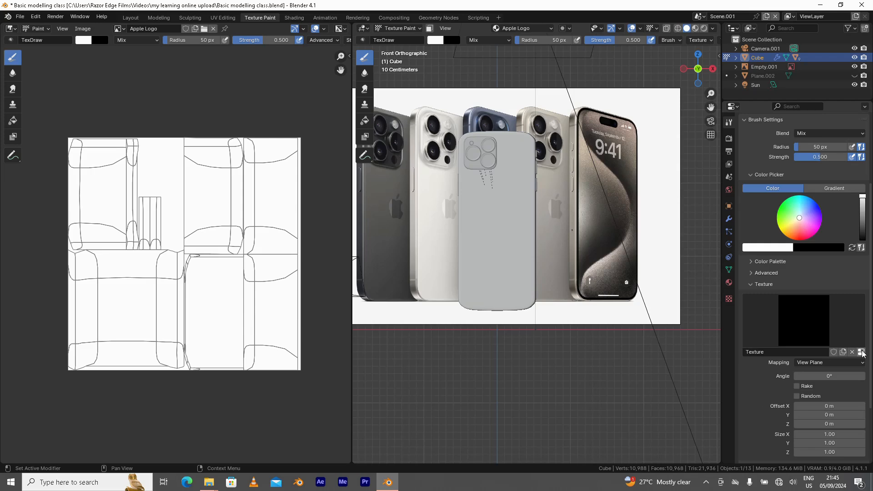
{"action": "left_click", "coordinate": [861, 352]}
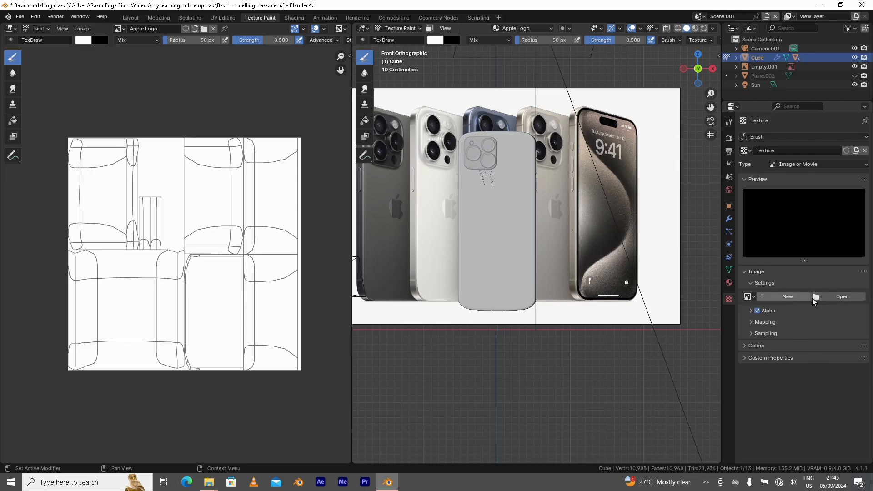
Load pngwing.com.png as the brush texture's image and return to the brush's texture mapping settings.
{"action": "left_click", "coordinate": [841, 297]}
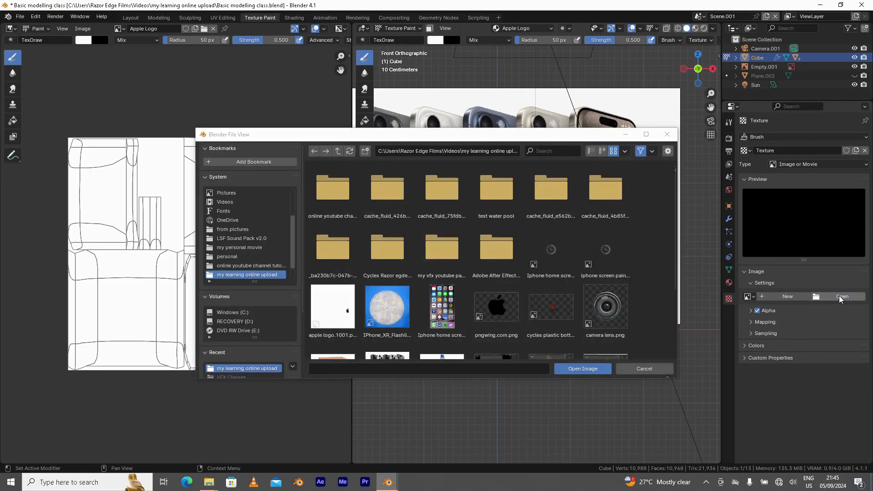
{"action": "left_click", "coordinate": [504, 309]}
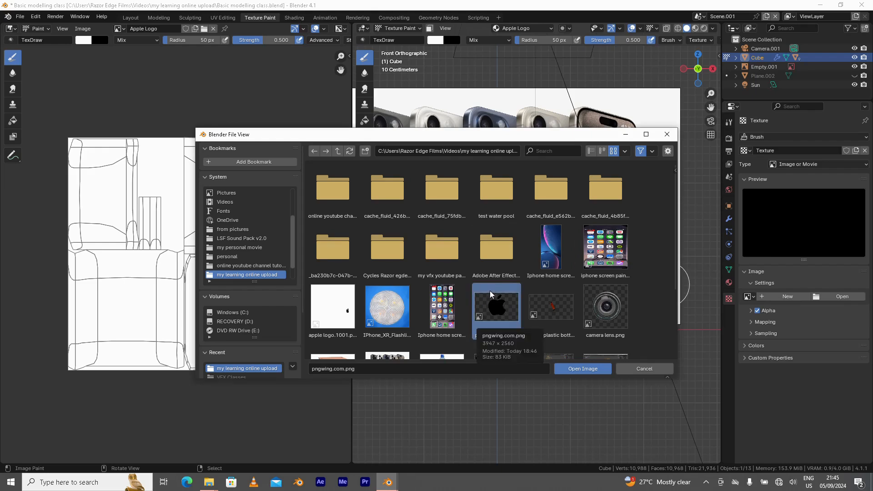
{"action": "scroll", "coordinate": [490, 291], "scroll_direction": "down", "scroll_amount": 1}
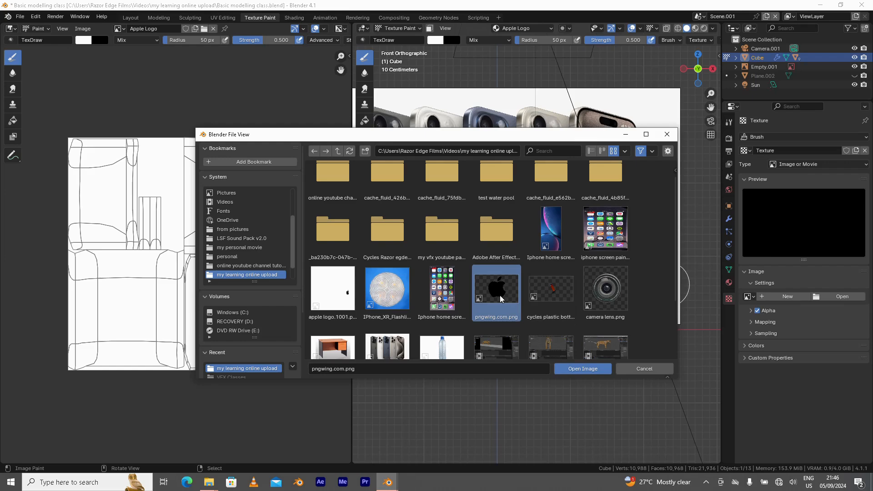
{"action": "left_click", "coordinate": [579, 370]}
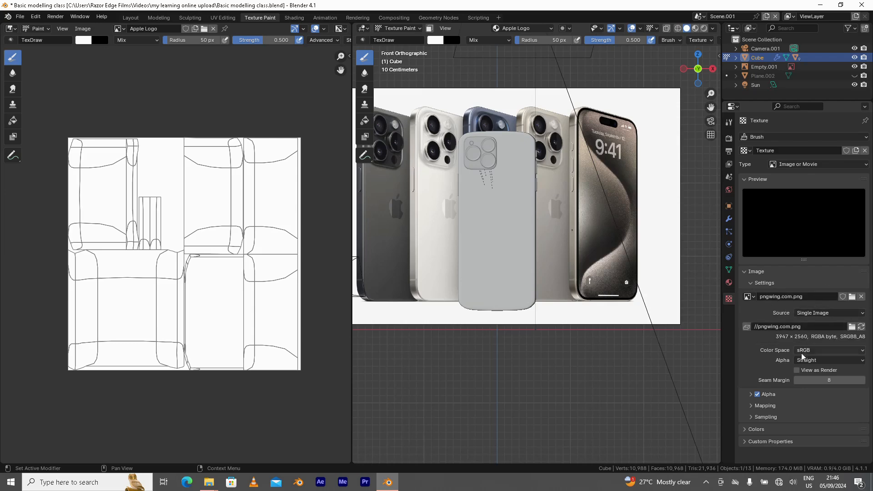
{"action": "left_click", "coordinate": [729, 123]}
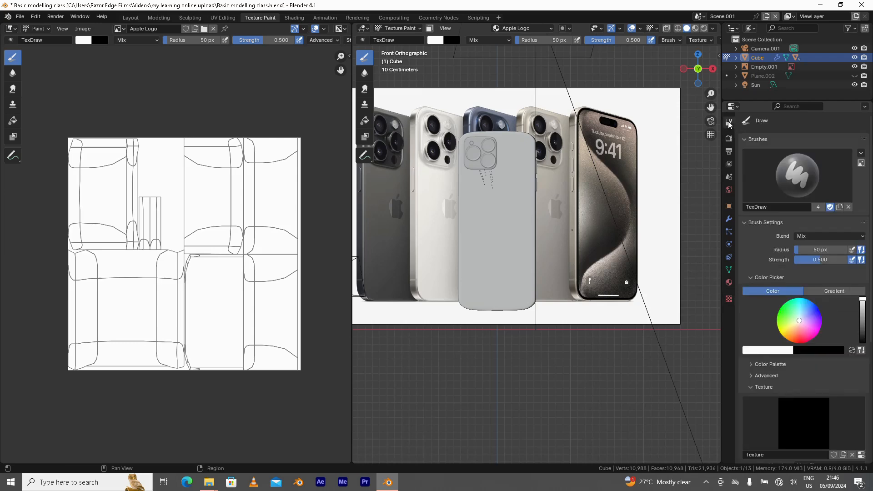
{"action": "scroll", "coordinate": [759, 384], "scroll_direction": "down", "scroll_amount": 8}
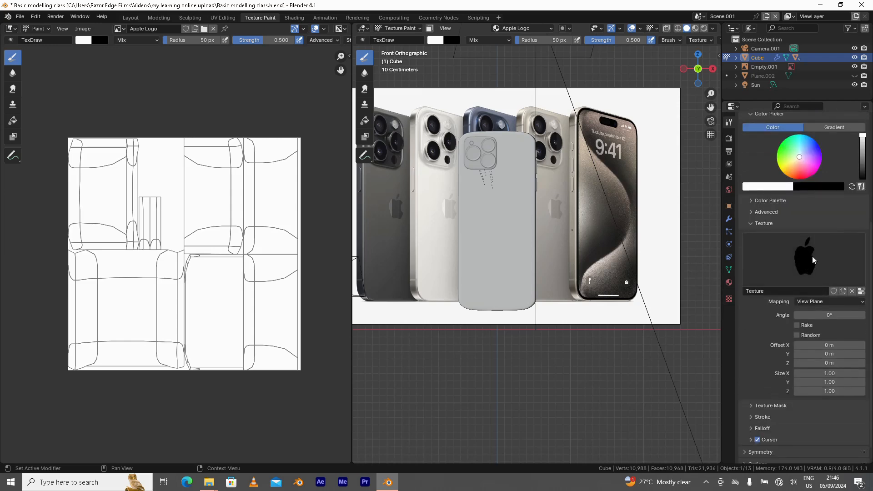
Try painting the logo texture on the phone's back with View Plane mapping, and undo the stroke.
{"action": "left_click", "coordinate": [838, 301]}
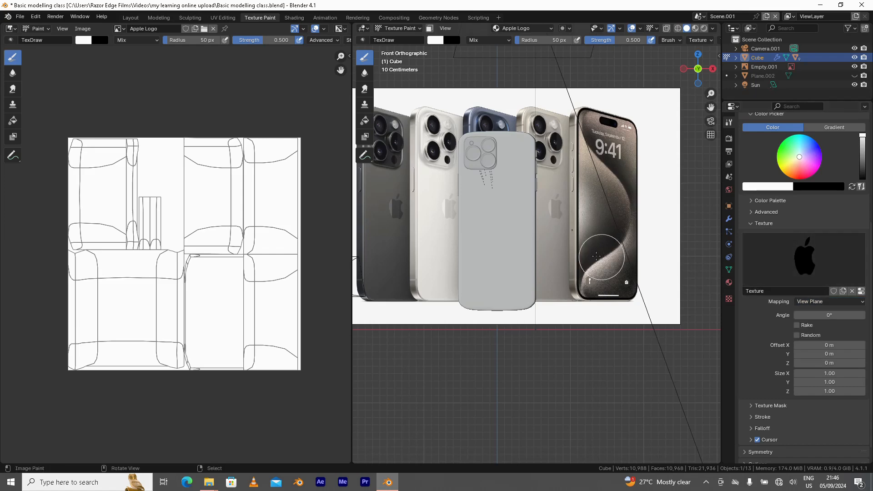
{"action": "mouse_move", "coordinate": [490, 200]}
{"action": "left_mouse_down"}
{"action": "mouse_move", "coordinate": [490, 257]}
{"action": "mouse_move", "coordinate": [516, 246]}
{"action": "left_mouse_up"}
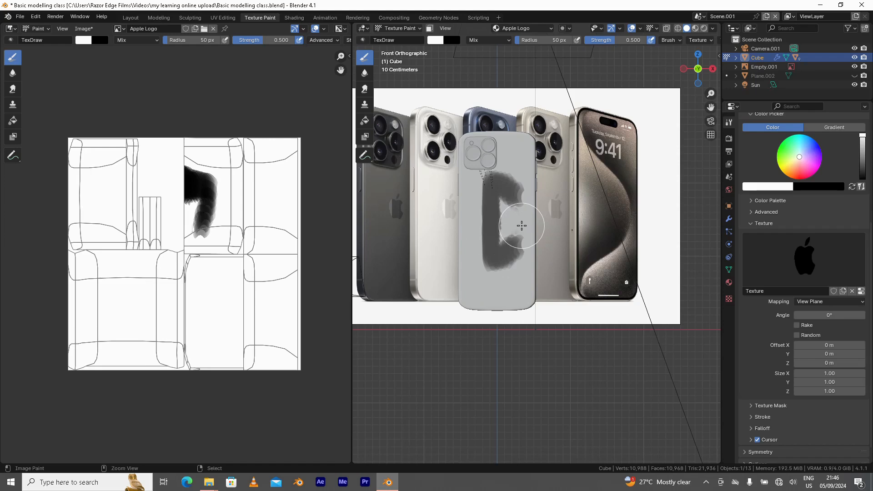
{"action": "key", "text": "ctrl+z"}
Set the brush texture mapping to Stencil, match the stencil to the image aspect, and move it over the phone's back.
{"action": "left_click", "coordinate": [819, 304]}
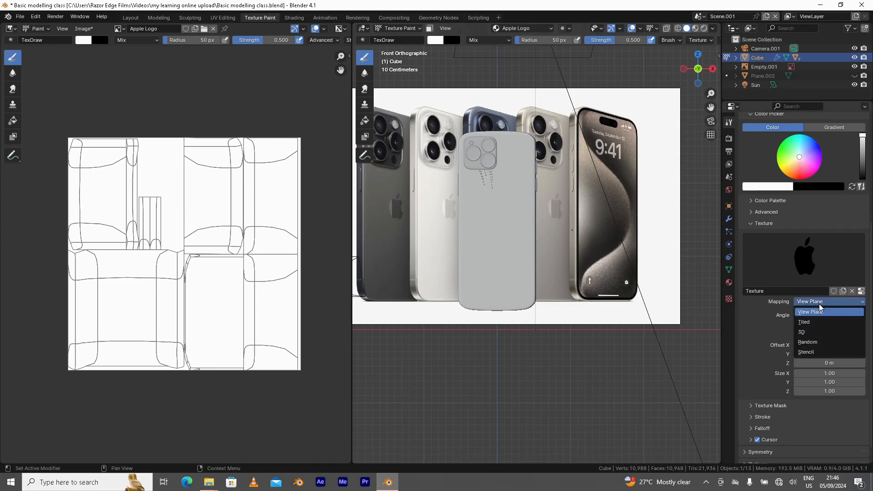
{"action": "left_click", "coordinate": [811, 350]}
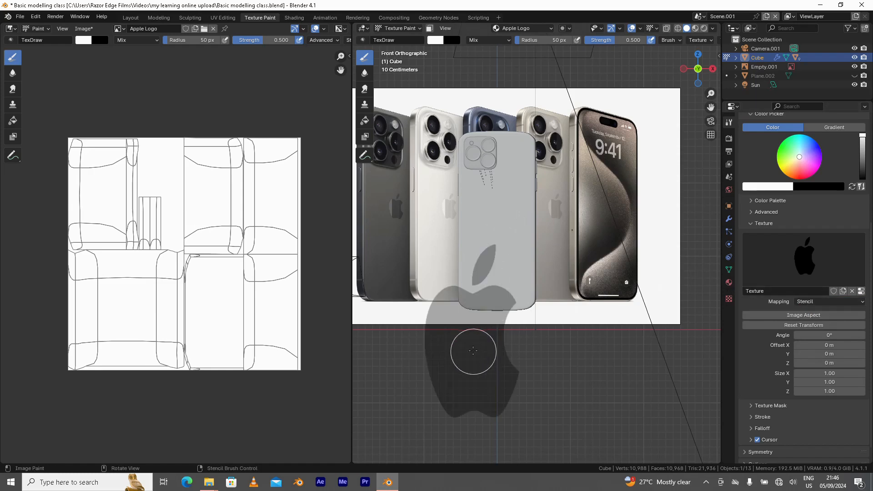
{"action": "left_click", "coordinate": [817, 315]}
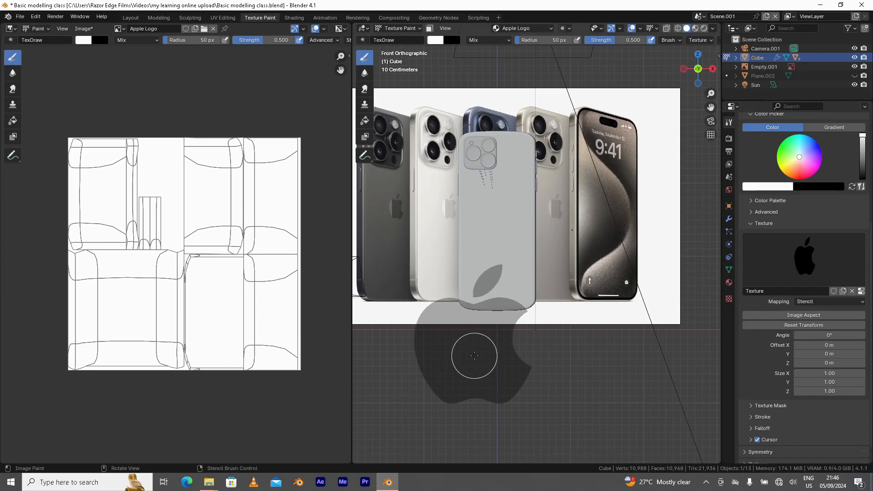
{"action": "mouse_move", "coordinate": [474, 355]}
{"action": "right_mouse_down"}
{"action": "mouse_move", "coordinate": [503, 288]}
{"action": "mouse_move", "coordinate": [500, 238]}
{"action": "right_mouse_up"}
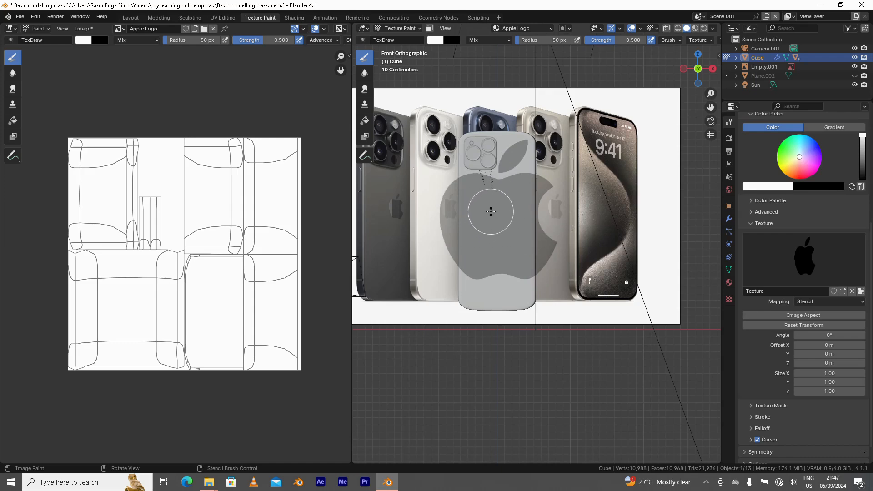
Set the stencil texture's size to 3 in X, Y and Z.
{"action": "left_click", "coordinate": [831, 373]}
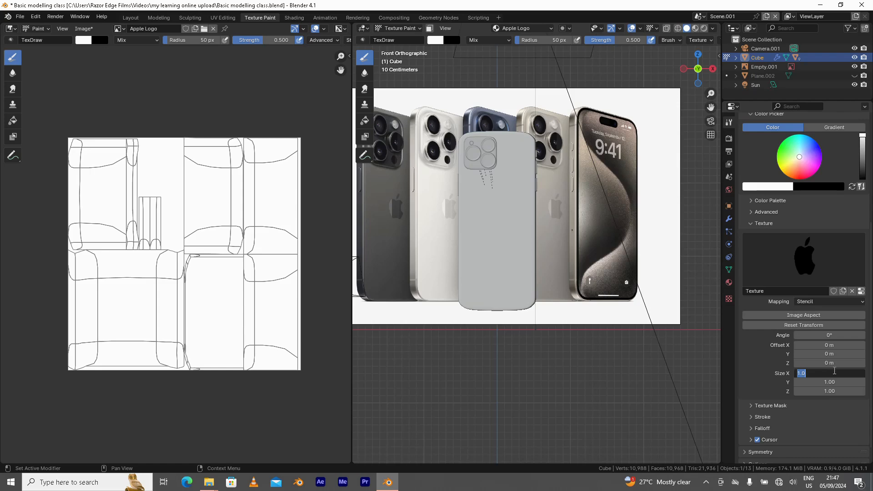
{"action": "type", "text": "3"}
{"action": "key", "text": "Tab"}
{"action": "type", "text": "3"}
{"action": "key", "text": "Tab"}
{"action": "type", "text": "3"}
{"action": "key", "text": "Return"}
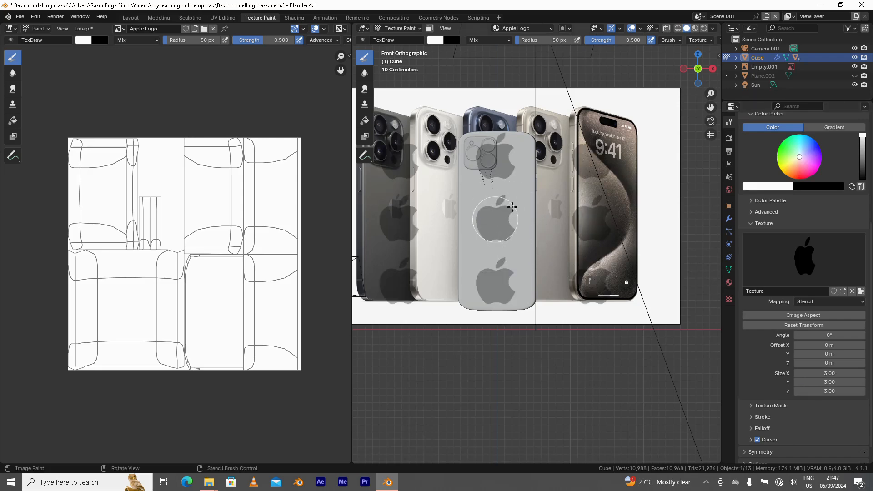
Set the stencil texture's size to 4 in X, Y and Z and align the phone's back beneath the logo pattern.
{"action": "double_click", "coordinate": [840, 373]}
{"action": "type", "text": "4"}
{"action": "key", "text": "Tab"}
{"action": "type", "text": "4"}
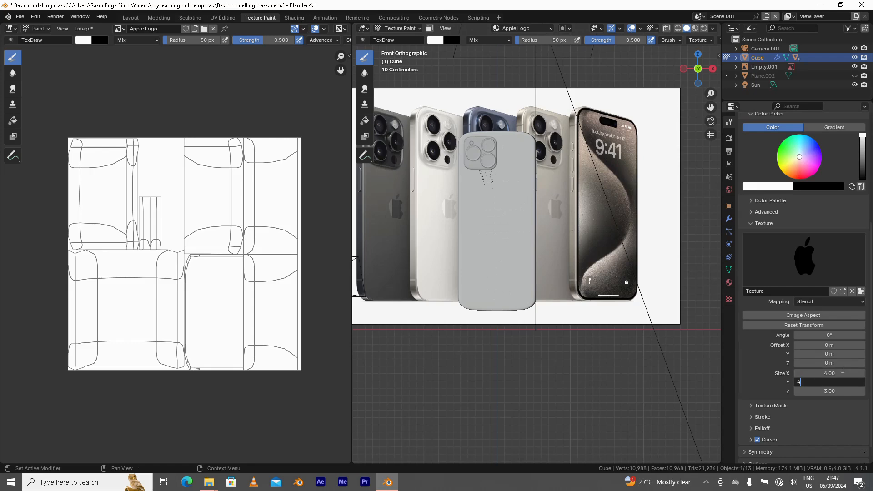
{"action": "key", "text": "Tab"}
{"action": "type", "text": "4"}
{"action": "key", "text": "Return"}
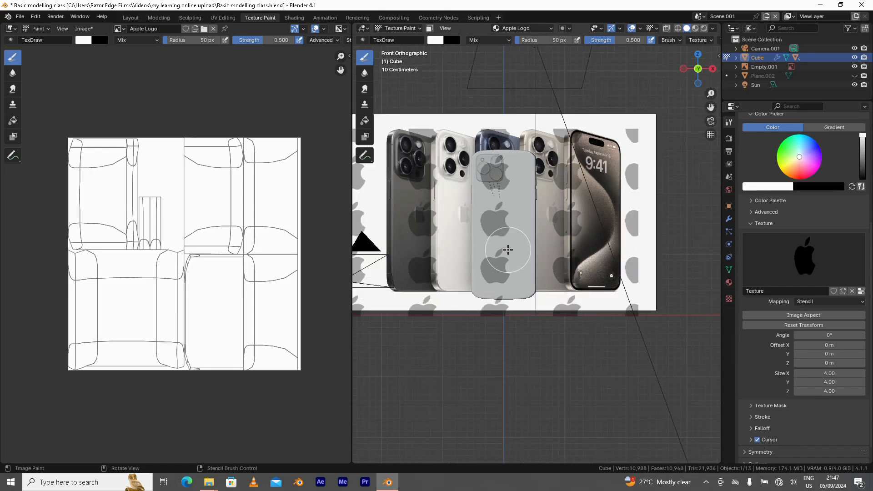
{"action": "scroll", "coordinate": [507, 249], "scroll_direction": "up", "scroll_amount": 1}
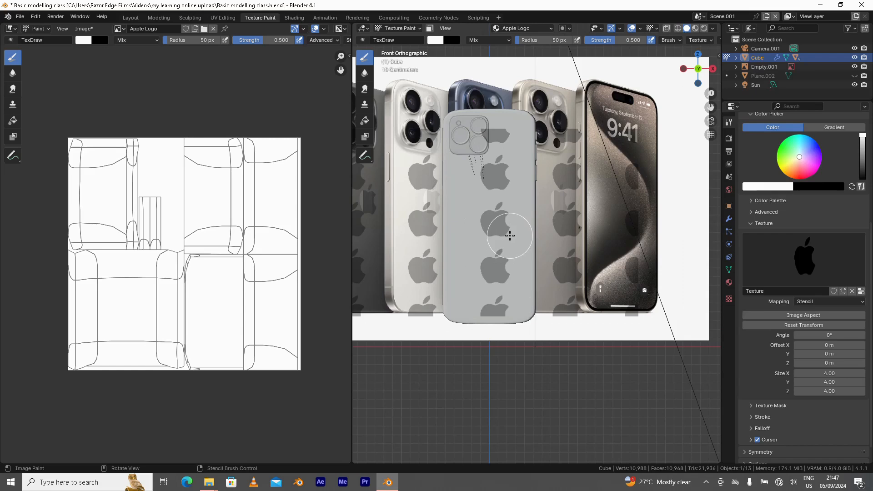
{"action": "mouse_move", "coordinate": [514, 242]}
{"action": "middle_mouse_down", "text": "shift"}
{"action": "mouse_move", "coordinate": [524, 250]}
{"action": "mouse_move", "coordinate": [516, 247]}
{"action": "middle_mouse_up", "text": "shift"}
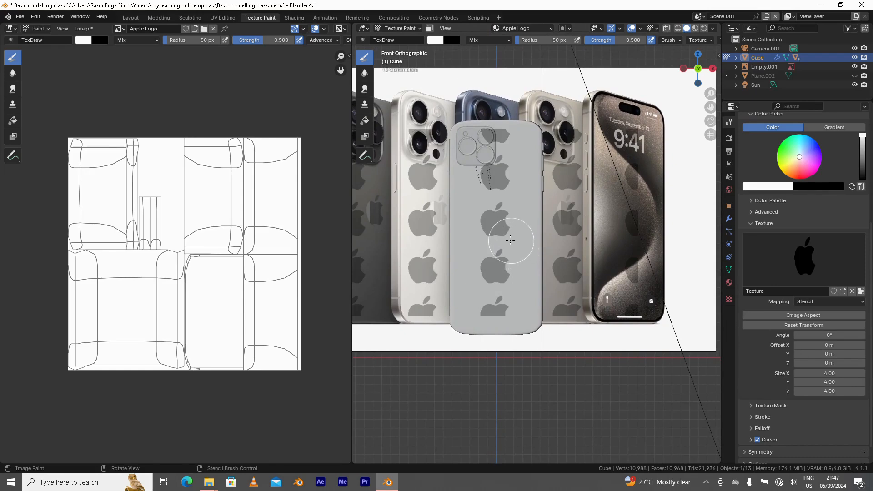
Try painting the Apple logo through the stencil onto the middle of the phone's back.
{"action": "right_click_drag", "start_coordinate": [510, 240], "coordinate": [511, 241]}
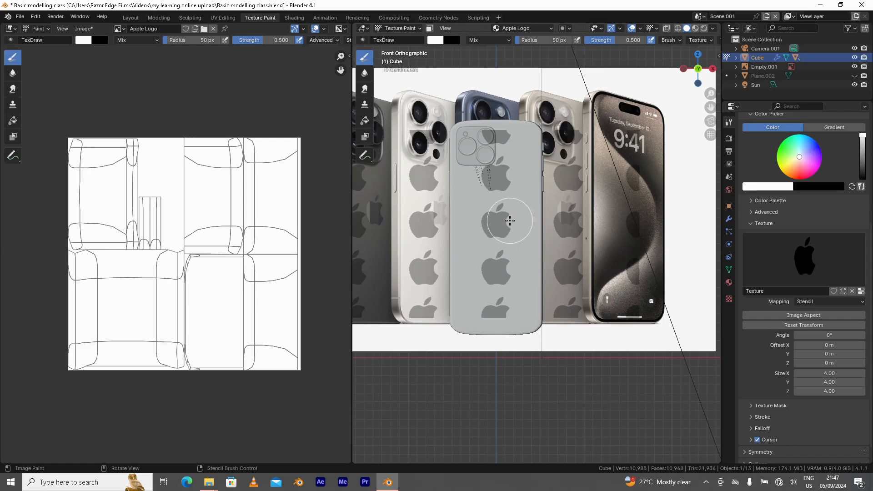
{"action": "mouse_move", "coordinate": [507, 216]}
{"action": "left_mouse_down"}
{"action": "mouse_move", "coordinate": [489, 214]}
{"action": "mouse_move", "coordinate": [513, 223]}
{"action": "mouse_move", "coordinate": [500, 214]}
{"action": "mouse_move", "coordinate": [482, 227]}
{"action": "mouse_move", "coordinate": [512, 212]}
{"action": "mouse_move", "coordinate": [475, 216]}
{"action": "left_mouse_up"}
{"action": "mouse_move", "coordinate": [472, 382]}
{"action": "middle_mouse_down"}
{"action": "mouse_move", "coordinate": [514, 389]}
{"action": "mouse_move", "coordinate": [514, 380]}
{"action": "middle_mouse_up"}
{"action": "middle_click_drag", "start_coordinate": [520, 328], "coordinate": [536, 335]}
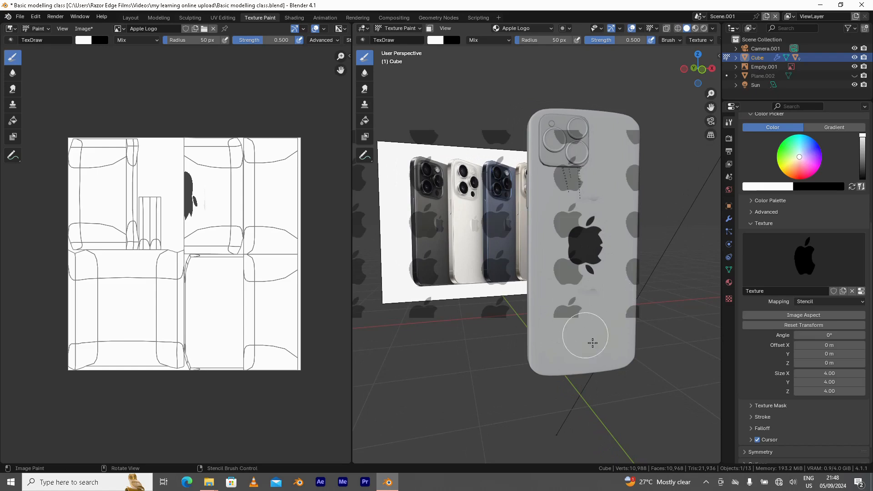
Set the brush texture mapping to View Plane and undo the logo stroke on the phone's back.
{"action": "left_click", "coordinate": [817, 301]}
{"action": "left_click", "coordinate": [811, 313]}
{"action": "middle_click_drag", "start_coordinate": [601, 284], "coordinate": [570, 272]}
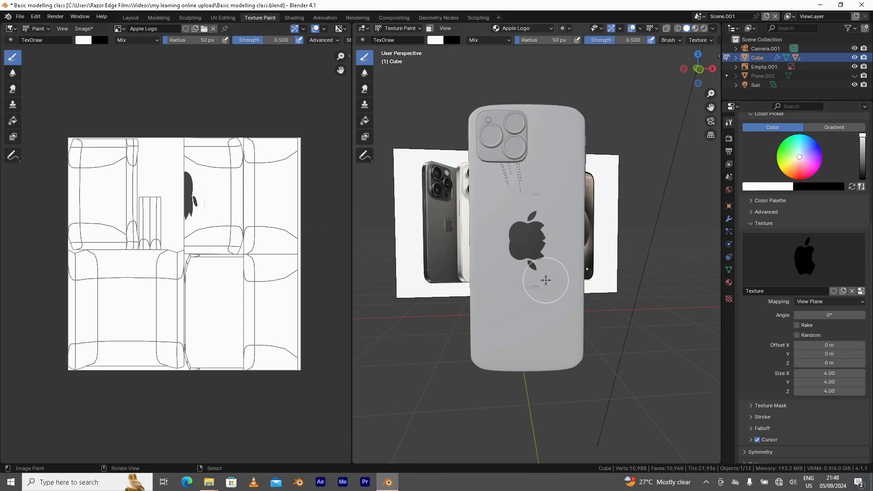
{"action": "key", "text": "ctrl+z"}
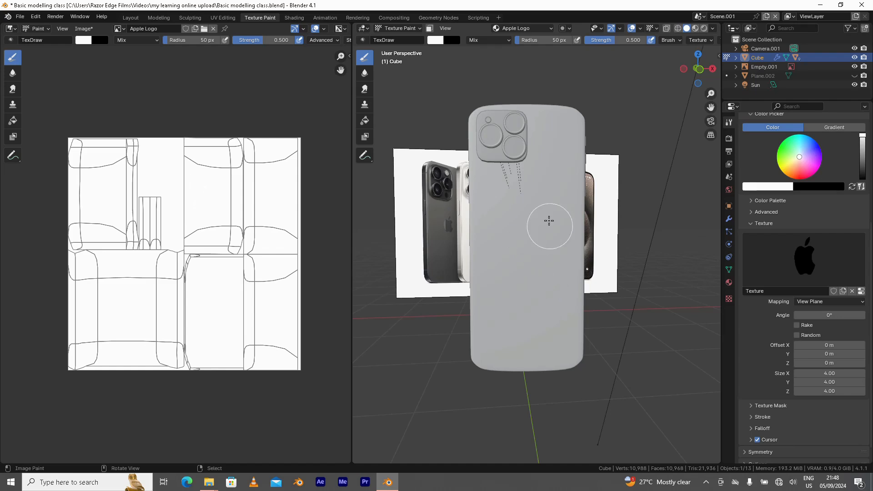
In Edit Mode, select faces on the phone's back to examine their UV islands, and reselect the whole mesh.
{"action": "left_click", "coordinate": [397, 29]}
{"action": "left_click", "coordinate": [402, 48]}
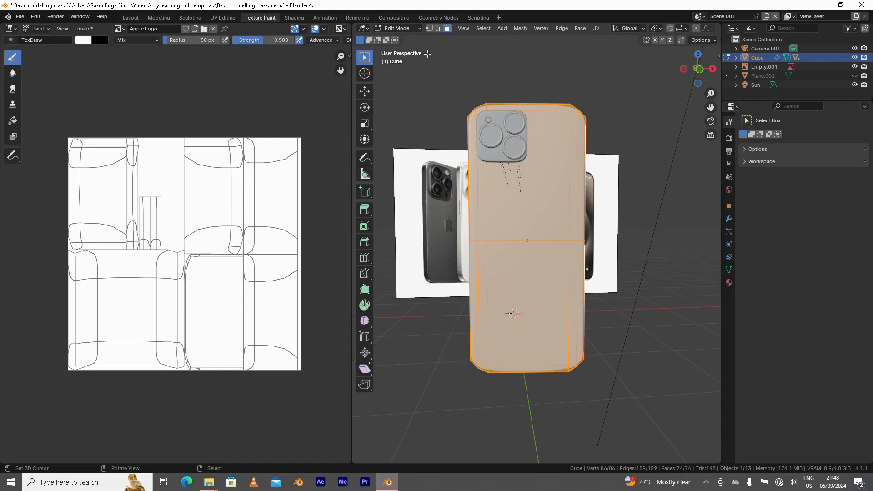
{"action": "left_click", "coordinate": [529, 237]}
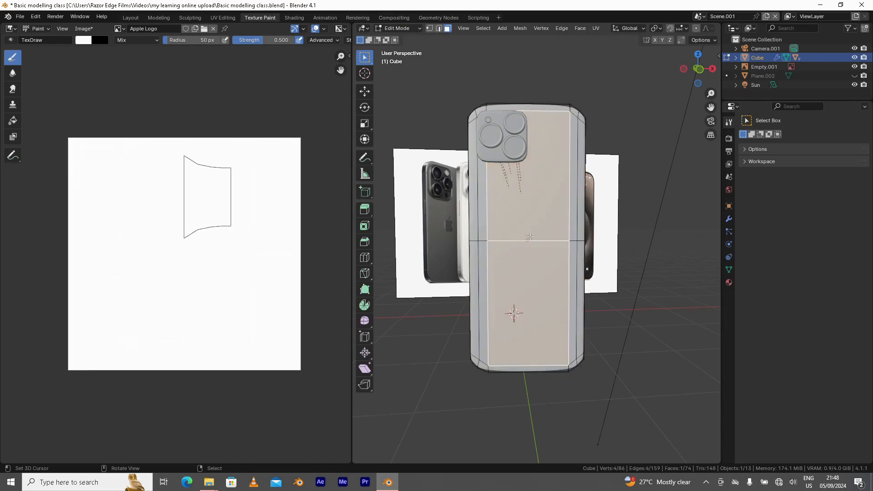
{"action": "key", "text": "a"}
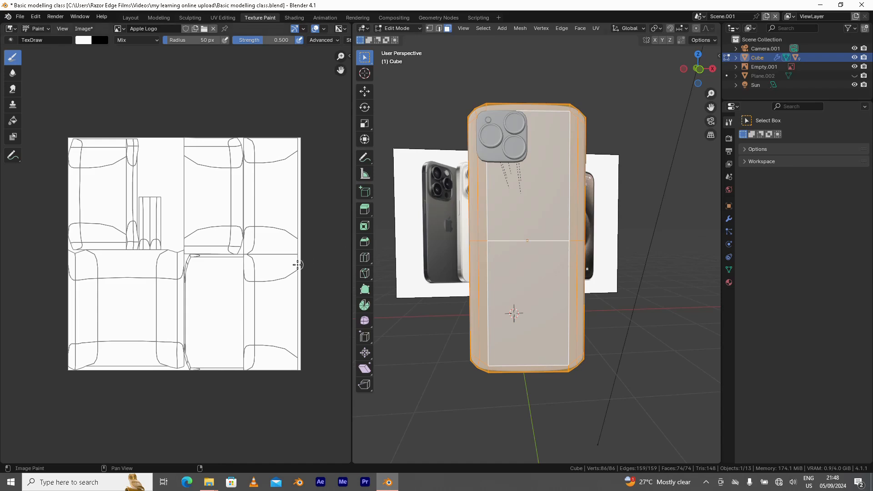
{"action": "left_click", "coordinate": [526, 276]}
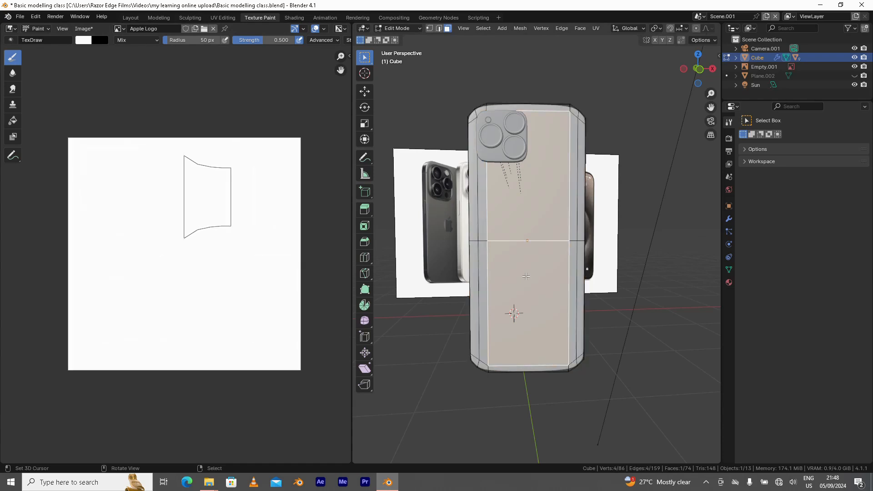
{"action": "key", "text": "c"}
{"action": "left_click", "coordinate": [485, 209]}
{"action": "left_click_drag", "start_coordinate": [485, 208], "coordinate": [568, 213]}
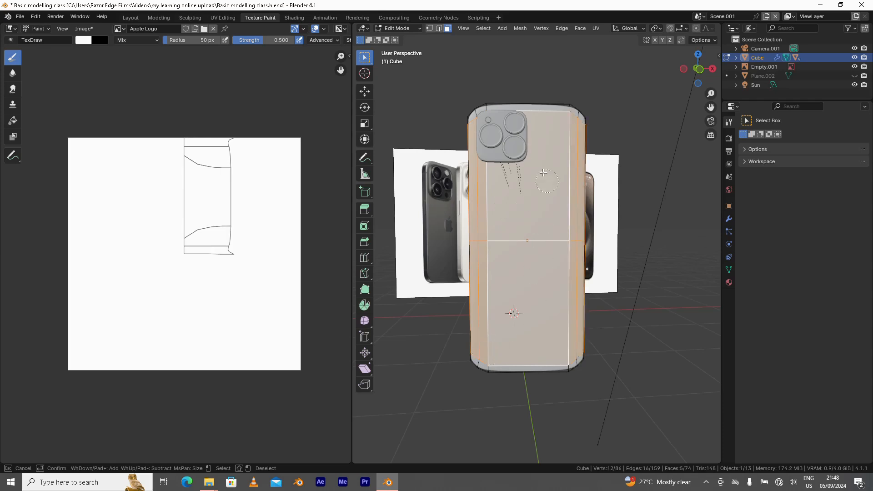
{"action": "left_click_drag", "start_coordinate": [486, 123], "coordinate": [571, 128]}
{"action": "key", "text": "Escape"}
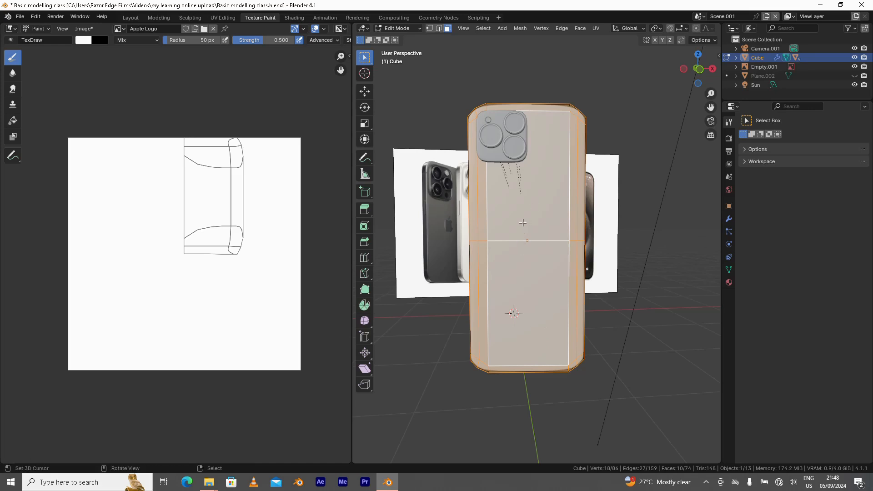
{"action": "key", "text": "a"}
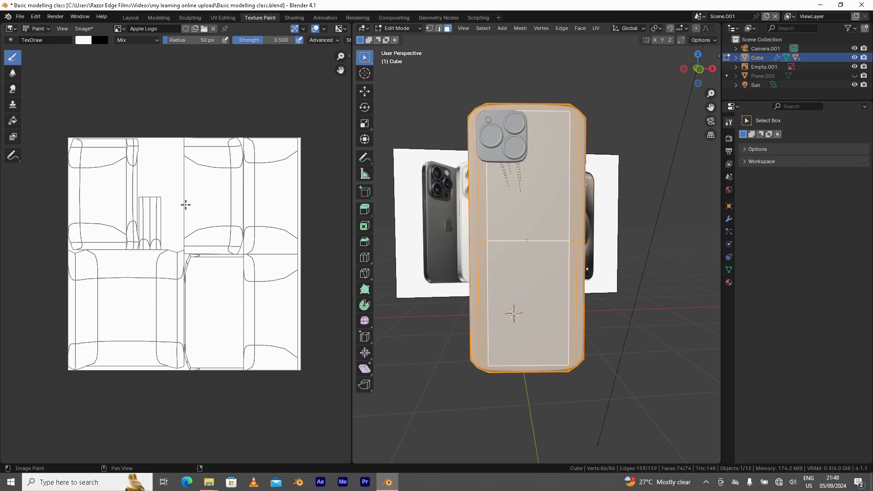
Examine what the phone's Mirror modifier generates by toggling its viewport display off and on.
{"action": "left_click", "coordinate": [728, 219]}
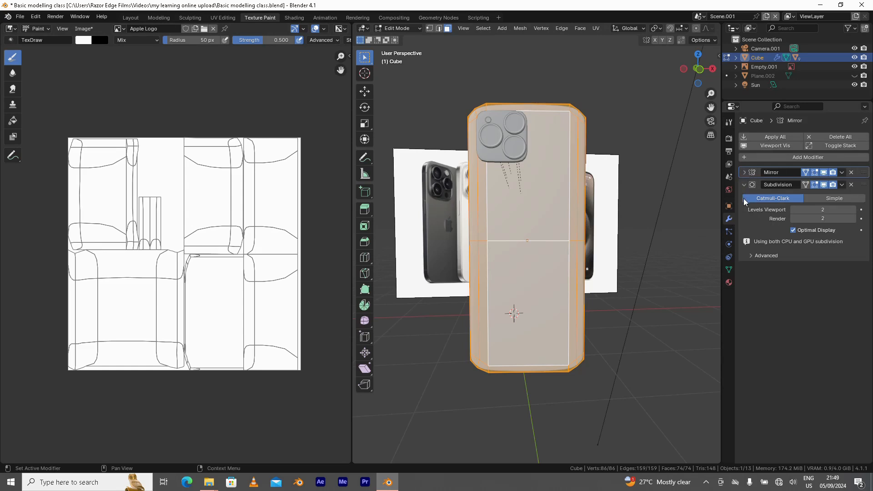
{"action": "left_click", "coordinate": [744, 173]}
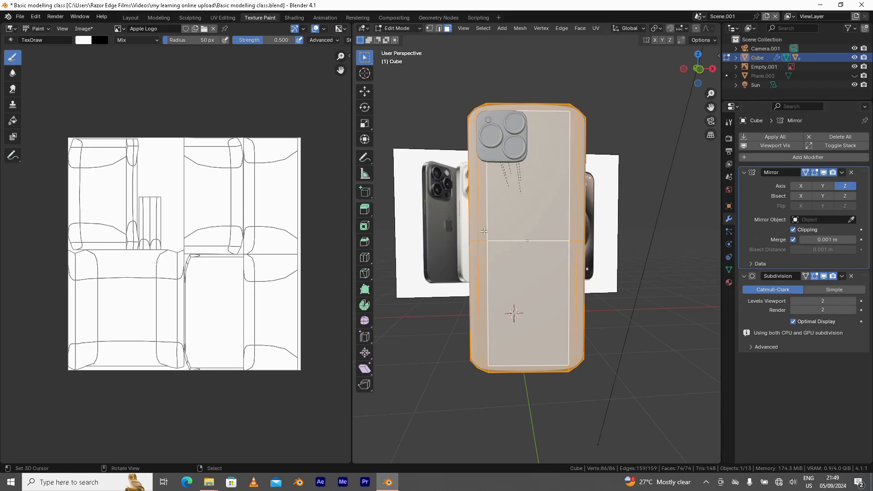
{"action": "left_click", "coordinate": [824, 173]}
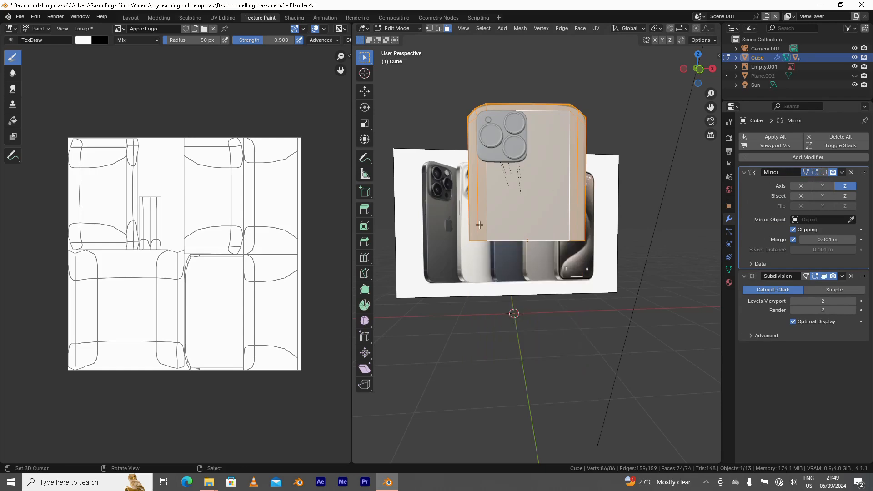
{"action": "middle_click_drag", "start_coordinate": [589, 189], "coordinate": [702, 261]}
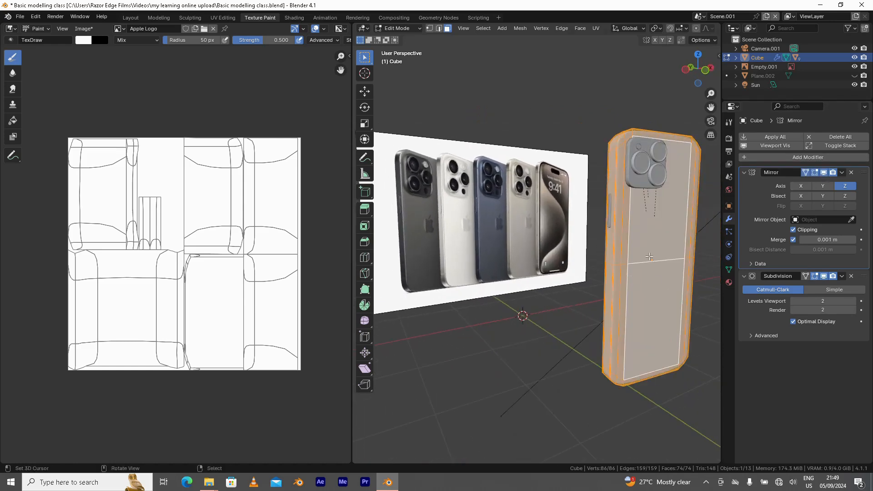
{"action": "middle_click_drag", "start_coordinate": [636, 297], "coordinate": [634, 245]}
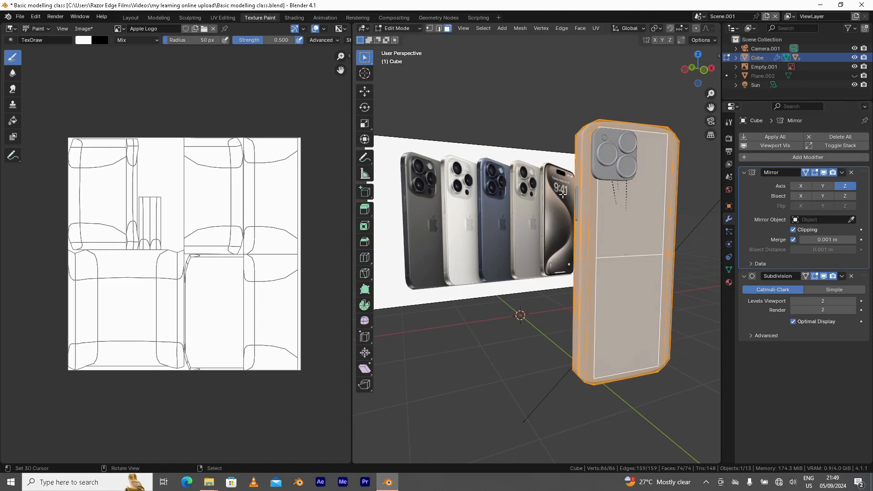
Return to Object Mode and apply the Mirror modifier on the phone body.
{"action": "key", "text": "Tab"}
{"action": "left_click", "coordinate": [564, 142]}
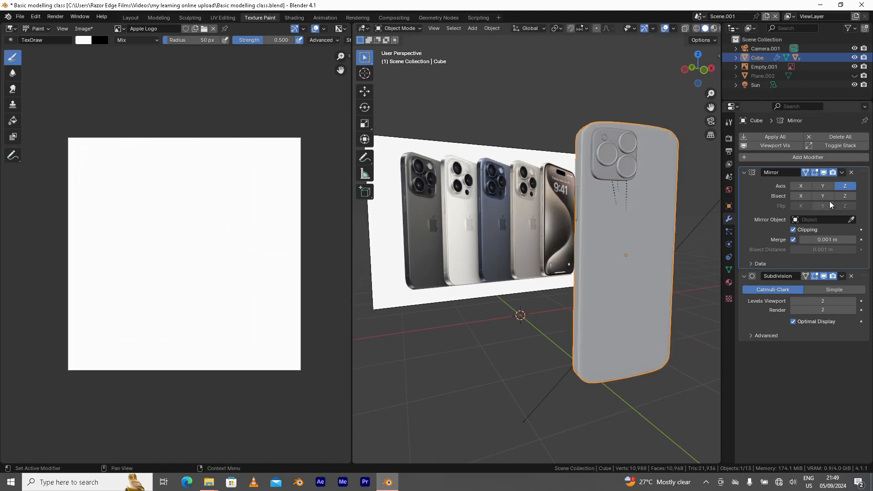
{"action": "left_click", "coordinate": [841, 173]}
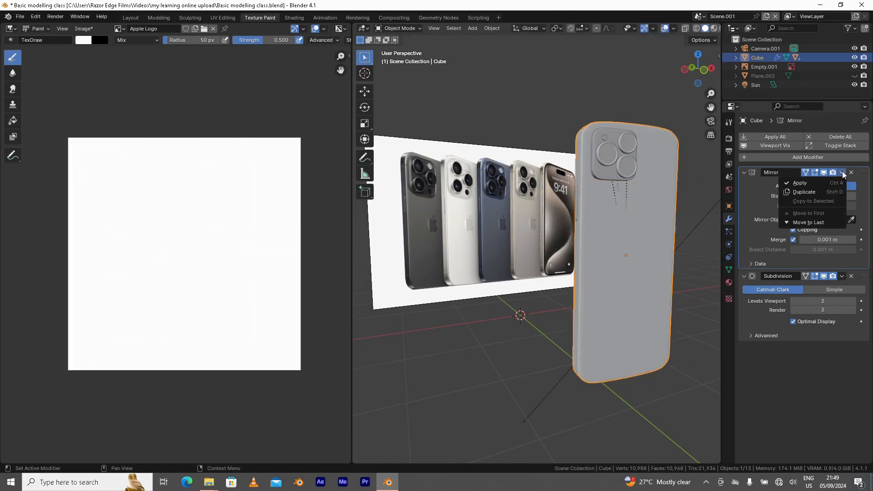
{"action": "left_click", "coordinate": [796, 183]}
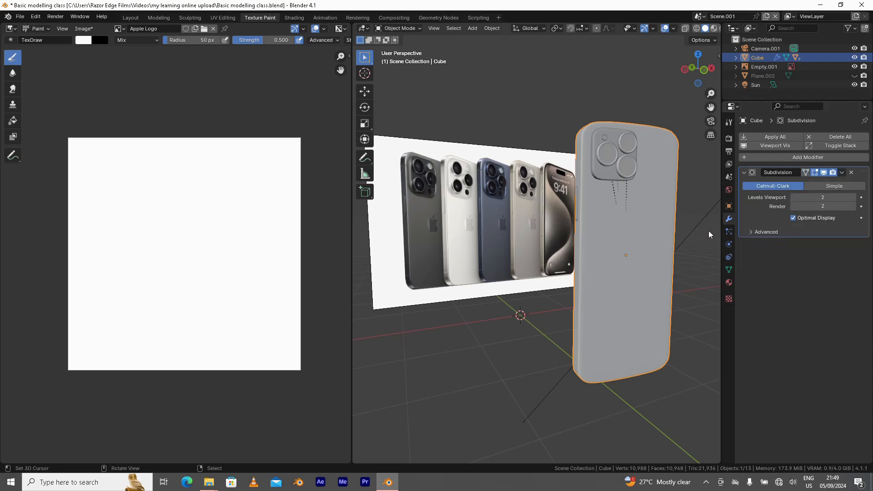
Unwrap the whole phone body in Edit Mode with Smart UV Project.
{"action": "middle_click_drag", "start_coordinate": [658, 275], "coordinate": [622, 235]}
{"action": "key", "text": "ctrl+Tab"}
{"action": "left_click", "coordinate": [623, 220]}
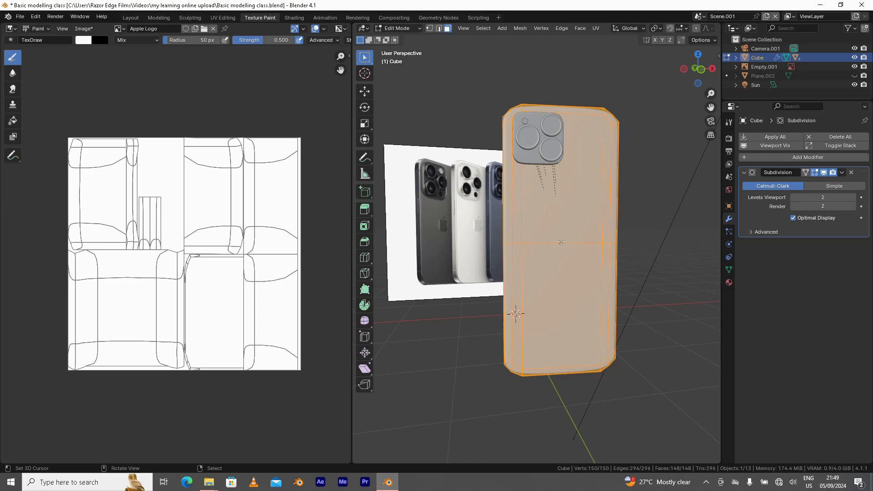
{"action": "key", "text": "u"}
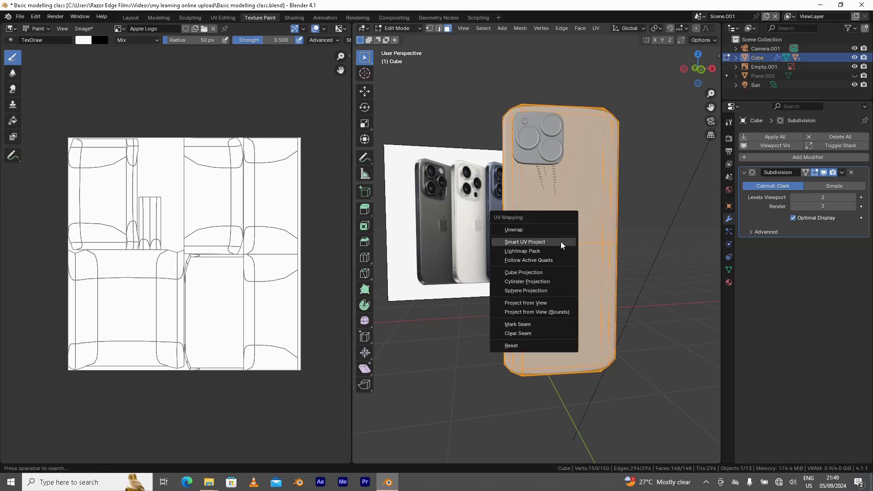
{"action": "left_click", "coordinate": [561, 245]}
{"action": "left_click", "coordinate": [567, 324]}
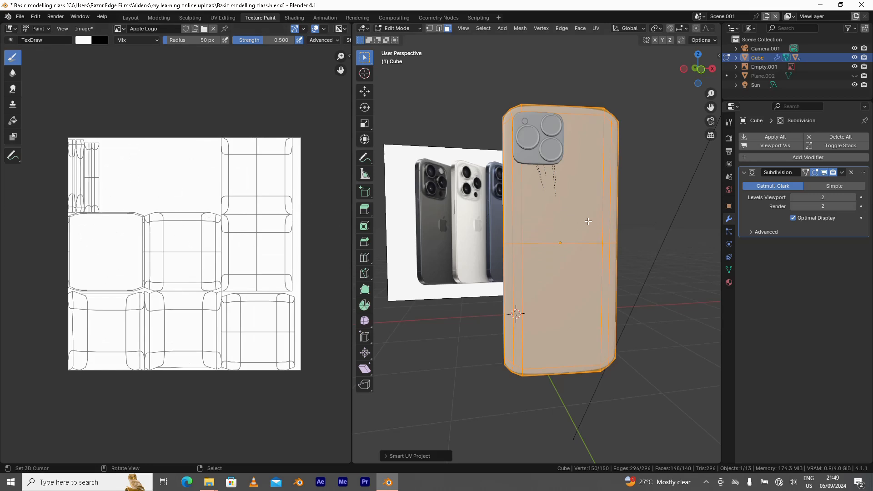
Return to Texture Paint mode in front view and set the brush texture mapping to Stencil.
{"action": "left_click", "coordinate": [397, 28]}
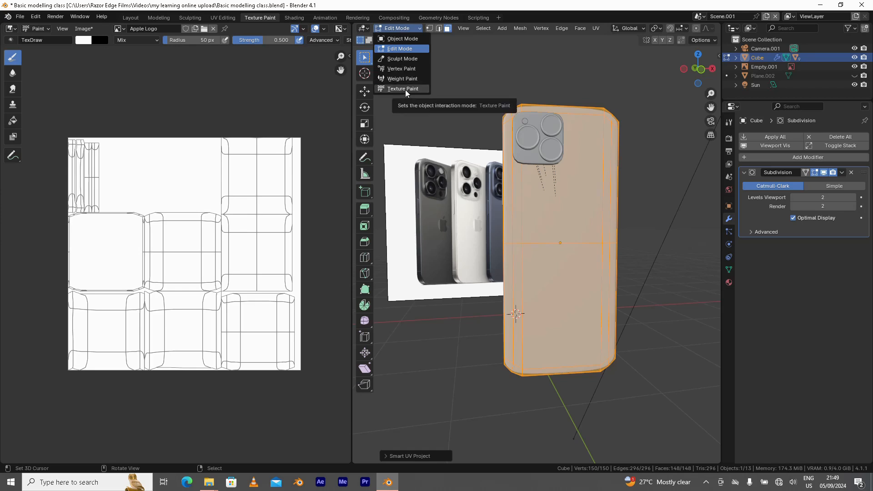
{"action": "left_click", "coordinate": [405, 90]}
{"action": "key", "text": "KP_1"}
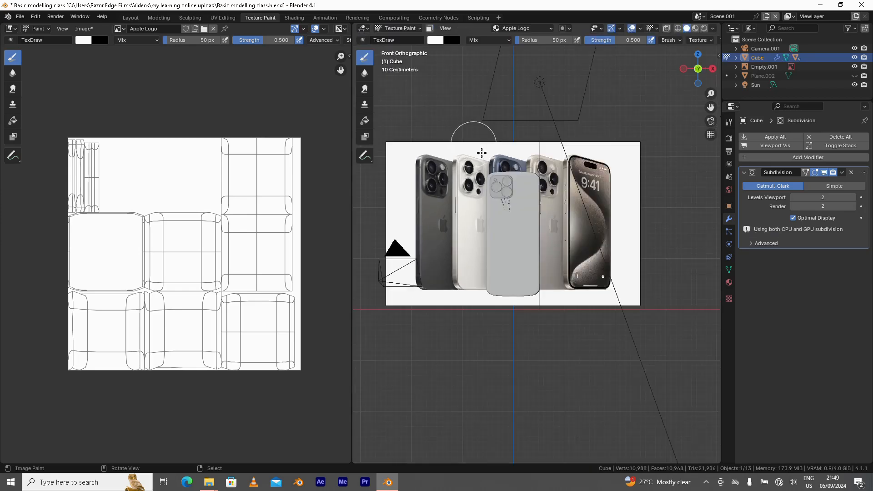
{"action": "left_click", "coordinate": [728, 123]}
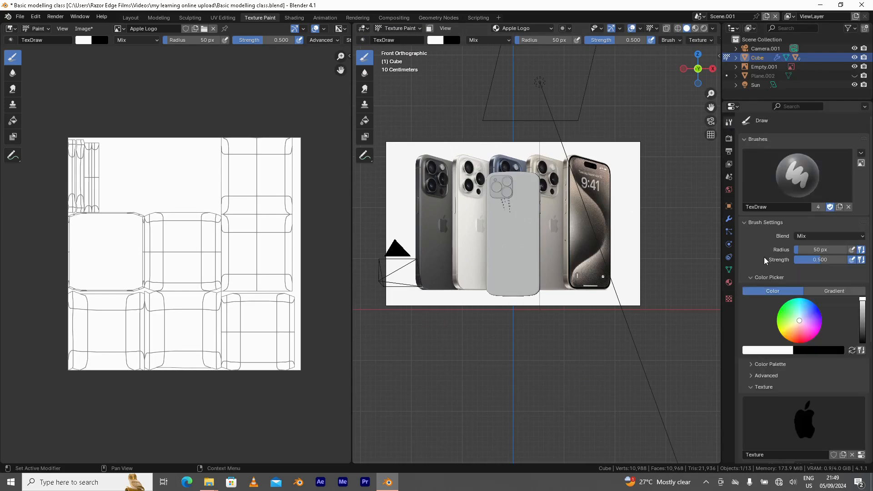
{"action": "scroll", "coordinate": [814, 362], "scroll_direction": "down", "scroll_amount": 6}
{"action": "left_click", "coordinate": [814, 359]}
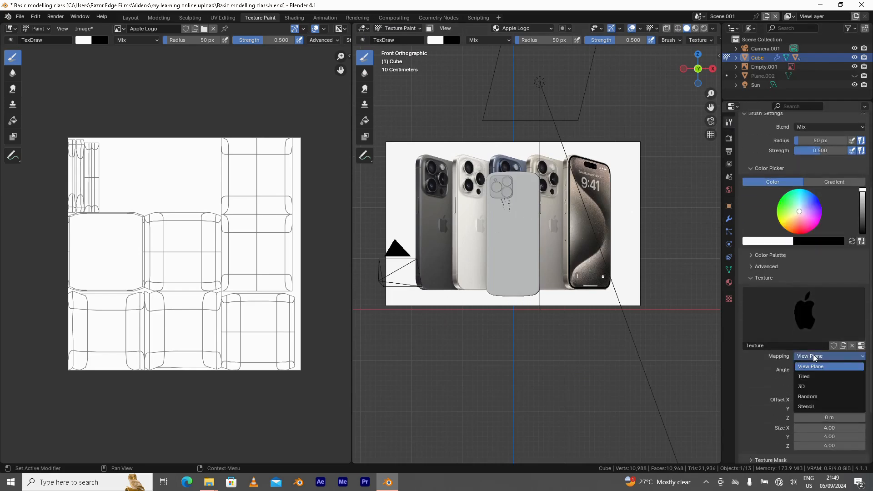
{"action": "left_click", "coordinate": [816, 411]}
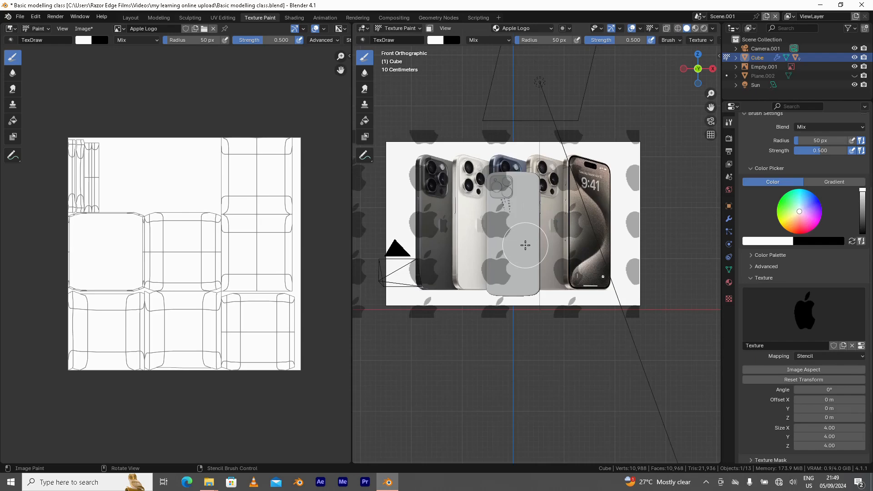
Reduce the brush radius to 32 px and paint one Apple logo through the stencil onto the middle of the phone's back.
{"action": "scroll", "coordinate": [522, 223], "scroll_direction": "up", "scroll_amount": 3}
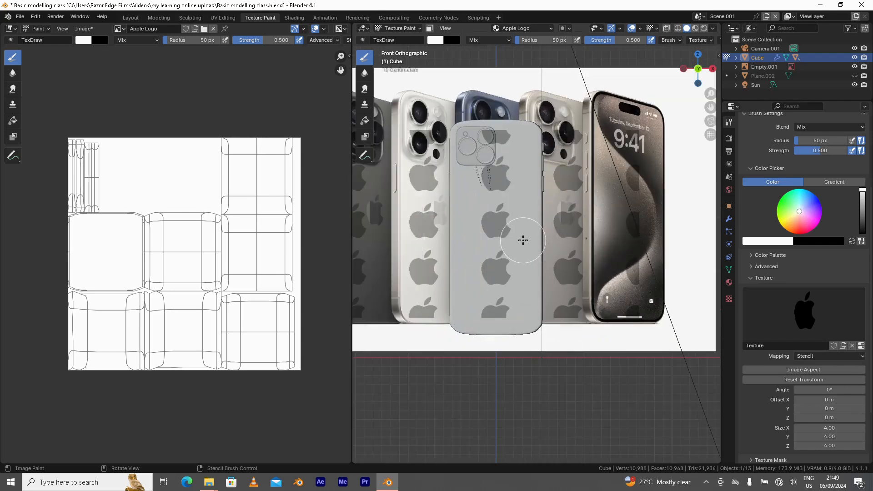
{"action": "scroll", "coordinate": [522, 240], "scroll_direction": "up", "scroll_amount": 1}
{"action": "right_click_drag", "start_coordinate": [515, 232], "coordinate": [512, 230]}
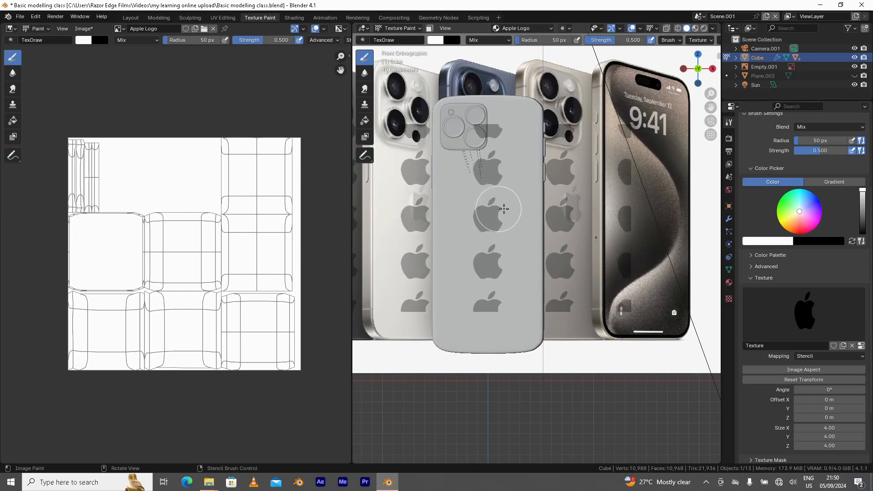
{"action": "key", "text": "f"}
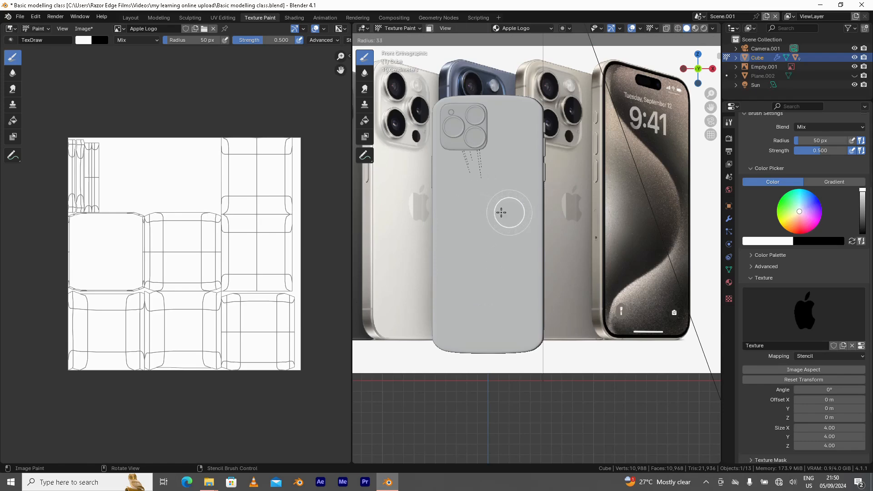
{"action": "left_click", "coordinate": [500, 212]}
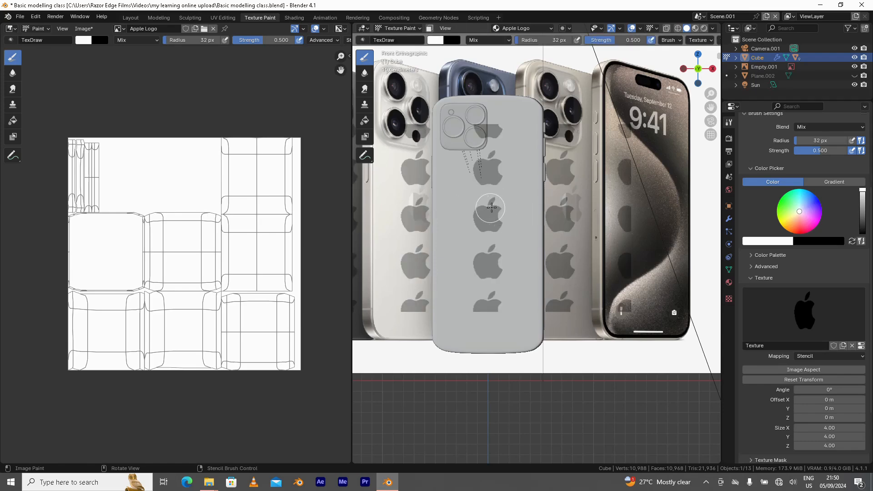
{"action": "mouse_move", "coordinate": [492, 206]}
{"action": "left_mouse_down"}
{"action": "mouse_move", "coordinate": [472, 224]}
{"action": "mouse_move", "coordinate": [504, 219]}
{"action": "mouse_move", "coordinate": [473, 219]}
{"action": "mouse_move", "coordinate": [502, 228]}
{"action": "mouse_move", "coordinate": [474, 231]}
{"action": "mouse_move", "coordinate": [475, 207]}
{"action": "mouse_move", "coordinate": [482, 213]}
{"action": "mouse_move", "coordinate": [475, 223]}
{"action": "mouse_move", "coordinate": [473, 212]}
{"action": "mouse_move", "coordinate": [482, 237]}
{"action": "mouse_move", "coordinate": [487, 229]}
{"action": "mouse_move", "coordinate": [477, 225]}
{"action": "mouse_move", "coordinate": [504, 206]}
{"action": "mouse_move", "coordinate": [497, 229]}
{"action": "mouse_move", "coordinate": [488, 213]}
{"action": "mouse_move", "coordinate": [505, 214]}
{"action": "mouse_move", "coordinate": [491, 232]}
{"action": "mouse_move", "coordinate": [460, 228]}
{"action": "left_mouse_up"}
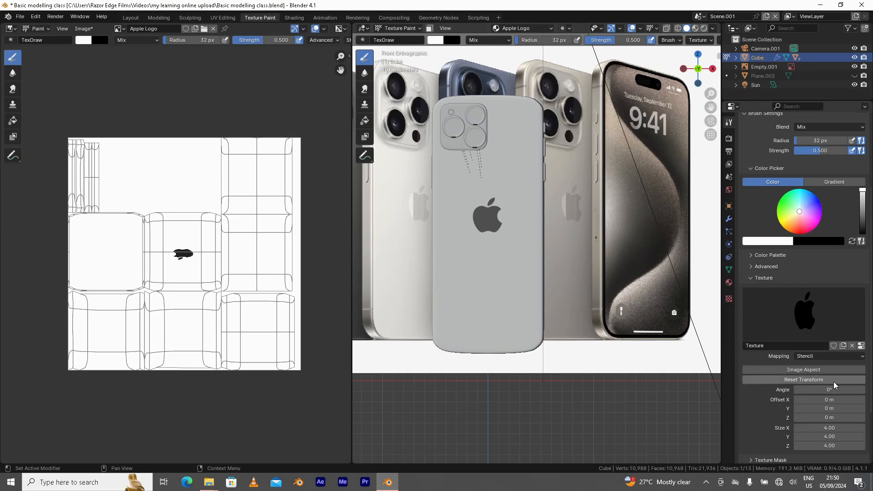
Set the brush texture mapping to View Plane and show the image editor's sidebar.
{"action": "left_click", "coordinate": [812, 356]}
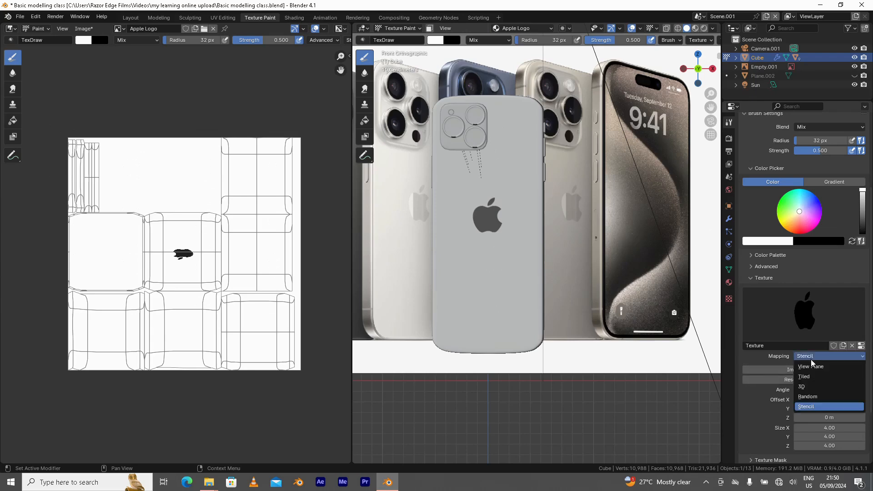
{"action": "left_click", "coordinate": [808, 370]}
{"action": "middle_click_drag", "start_coordinate": [477, 244], "coordinate": [523, 262]}
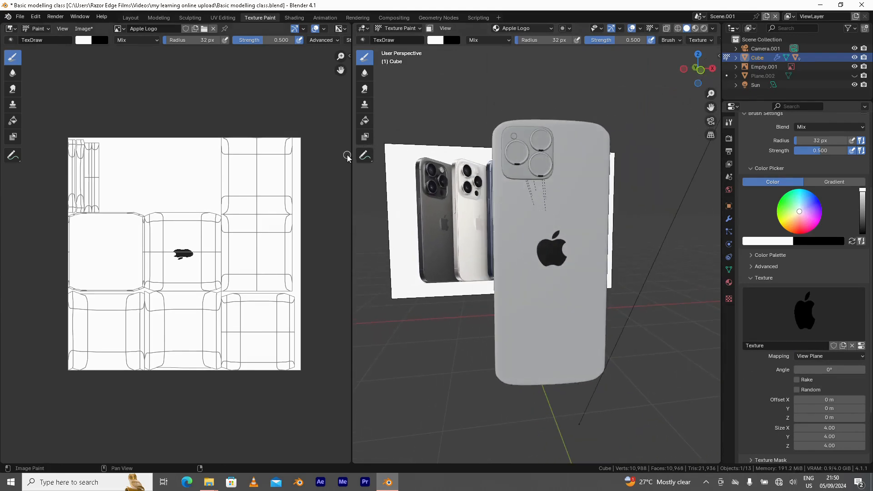
{"action": "key", "text": "n"}
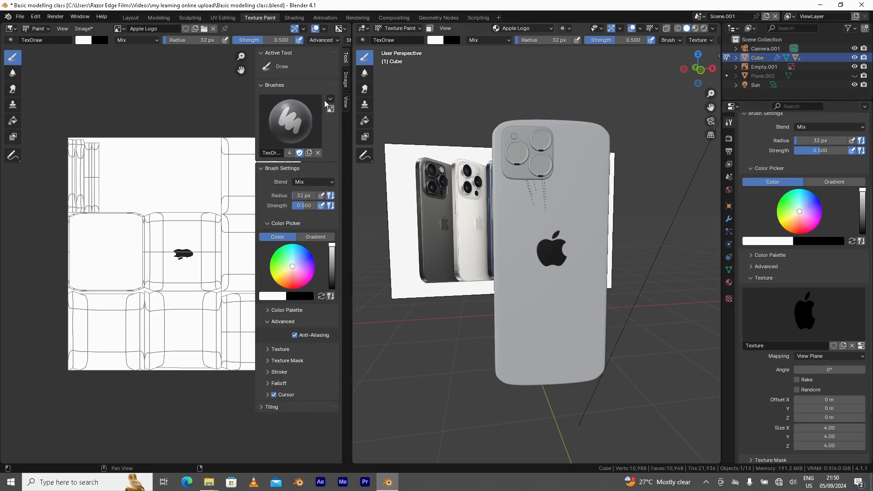
Save the painted texture image as Apple Logo.png in the my learning online upload folder.
{"action": "left_click", "coordinate": [346, 80]}
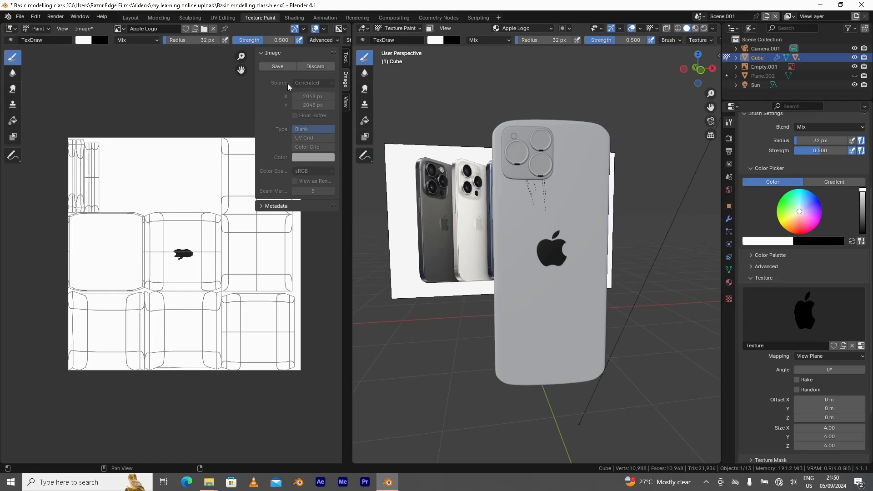
{"action": "left_click", "coordinate": [275, 67]}
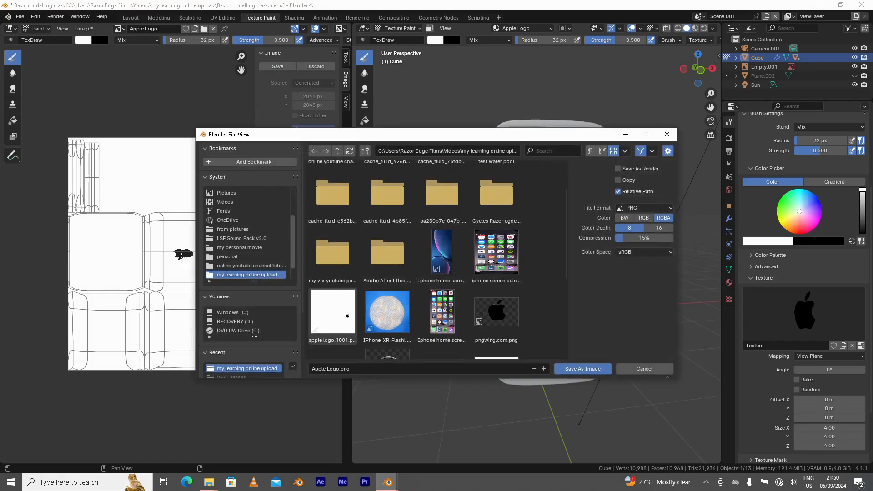
{"action": "scroll", "coordinate": [392, 295], "scroll_direction": "down", "scroll_amount": 1}
{"action": "scroll", "coordinate": [392, 296], "scroll_direction": "down", "scroll_amount": 6}
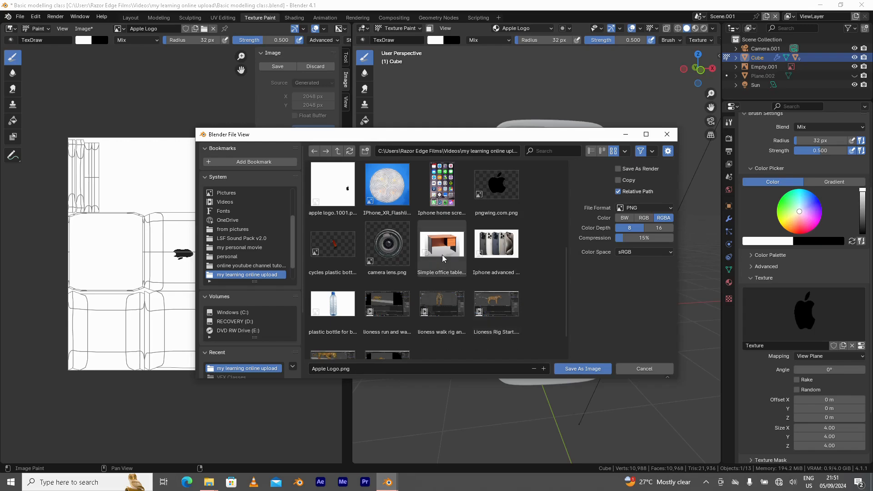
{"action": "left_click", "coordinate": [579, 369]}
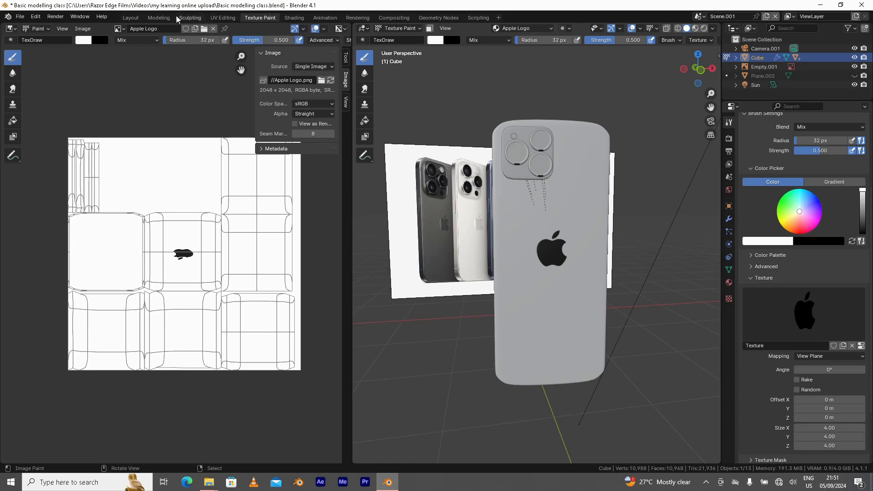
Switch to the Layout workspace and inspect the Apple logo on the phone's back alongside its Apple Logo image texture node.
{"action": "left_click", "coordinate": [131, 19]}
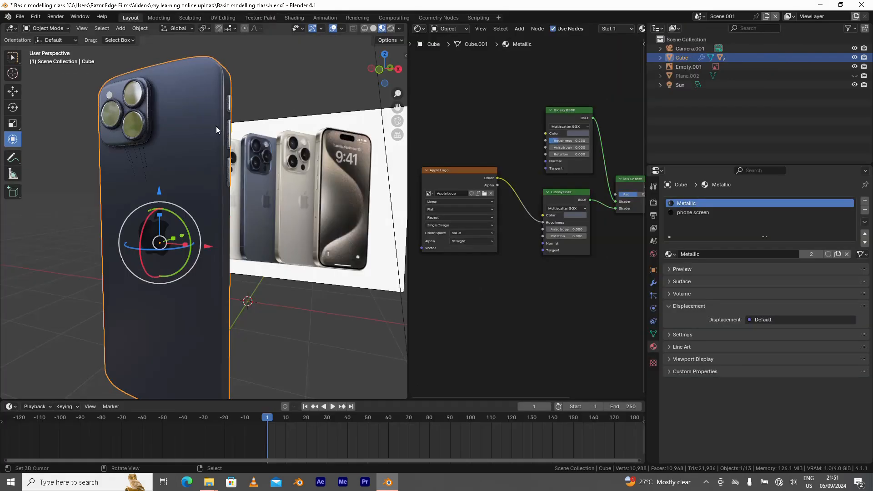
{"action": "middle_click_drag", "start_coordinate": [208, 279], "coordinate": [301, 255]}
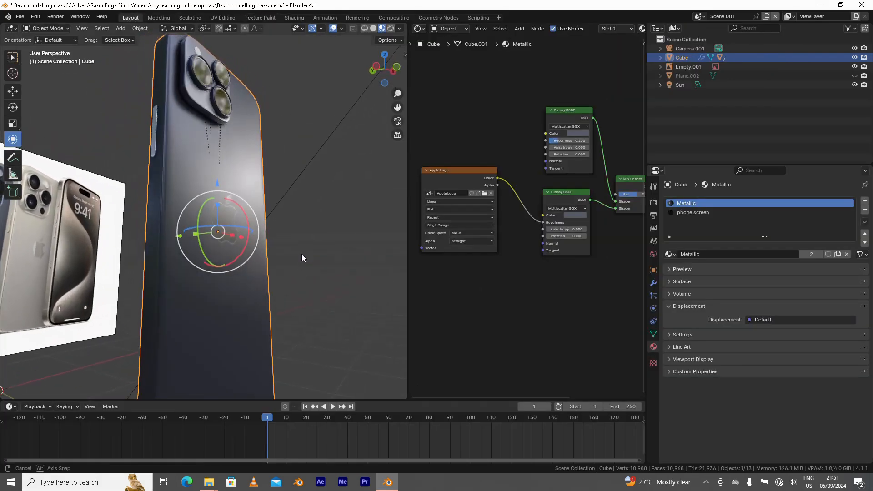
{"action": "left_click", "coordinate": [458, 173]}
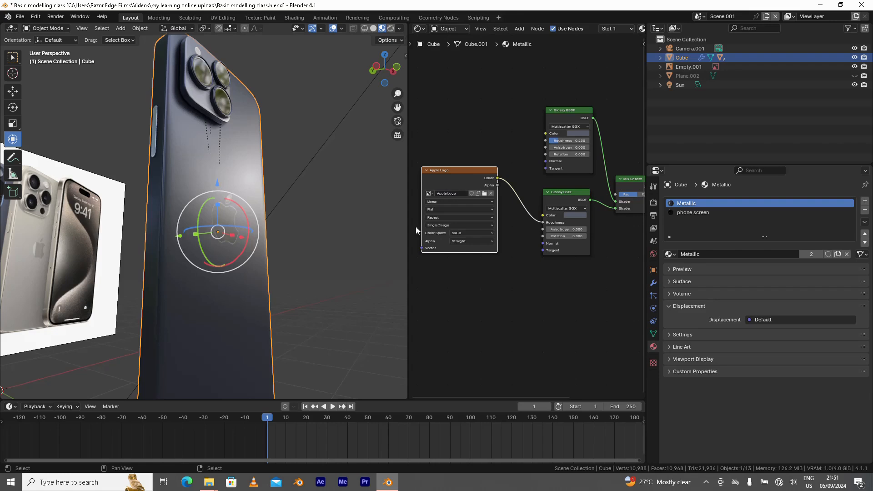
{"action": "middle_click_drag", "start_coordinate": [324, 230], "coordinate": [273, 238]}
{"action": "middle_click_drag", "start_coordinate": [454, 182], "coordinate": [458, 178]}
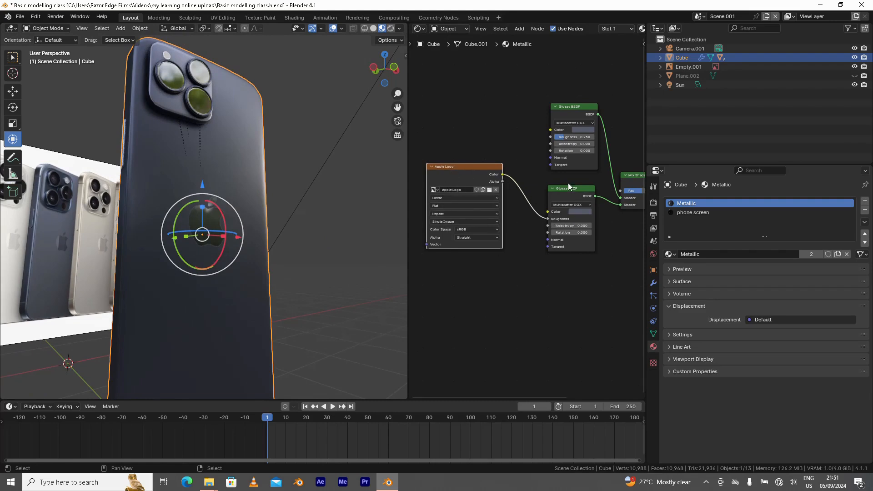
{"action": "middle_click_drag", "start_coordinate": [329, 226], "coordinate": [301, 268]}
{"action": "middle_click_drag", "start_coordinate": [201, 259], "coordinate": [245, 264]}
{"action": "scroll", "coordinate": [582, 276], "scroll_direction": "down", "scroll_amount": 1}
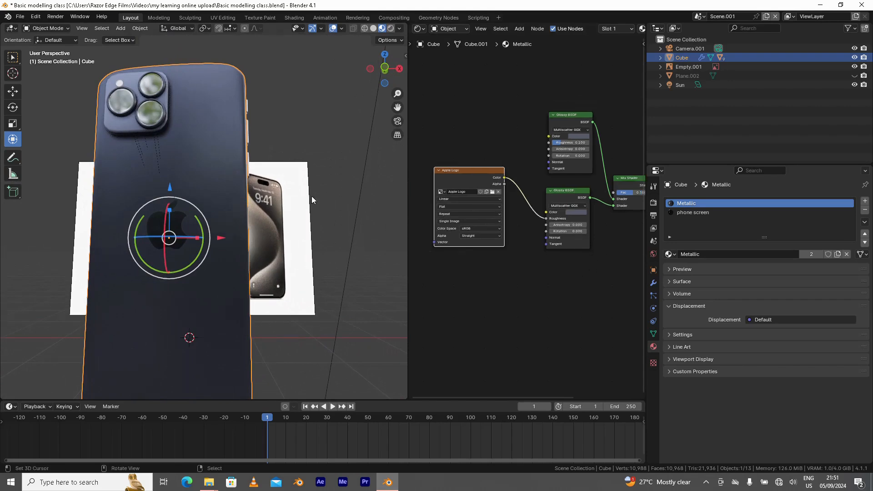
{"action": "middle_click_drag", "start_coordinate": [242, 213], "coordinate": [216, 235]}
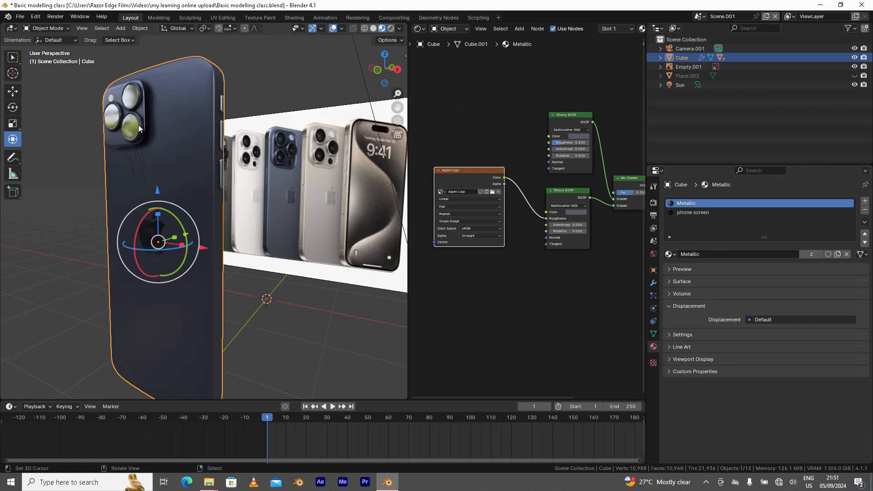
Turn to the phone's display side, make the phone screen material active and select its Principled BSDF node.
{"action": "middle_click_drag", "start_coordinate": [183, 109], "coordinate": [99, 170]}
{"action": "middle_click_drag", "start_coordinate": [173, 111], "coordinate": [258, 156]}
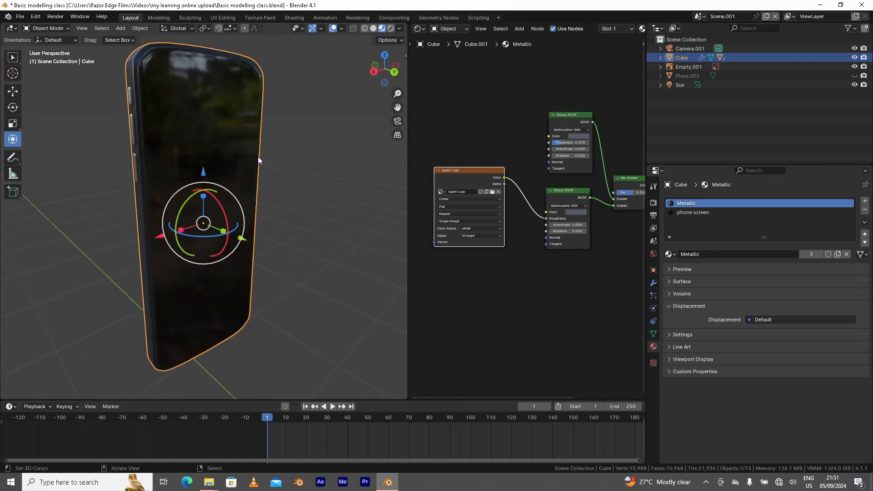
{"action": "left_click", "coordinate": [687, 213]}
{"action": "middle_click_drag", "start_coordinate": [543, 226], "coordinate": [471, 230]}
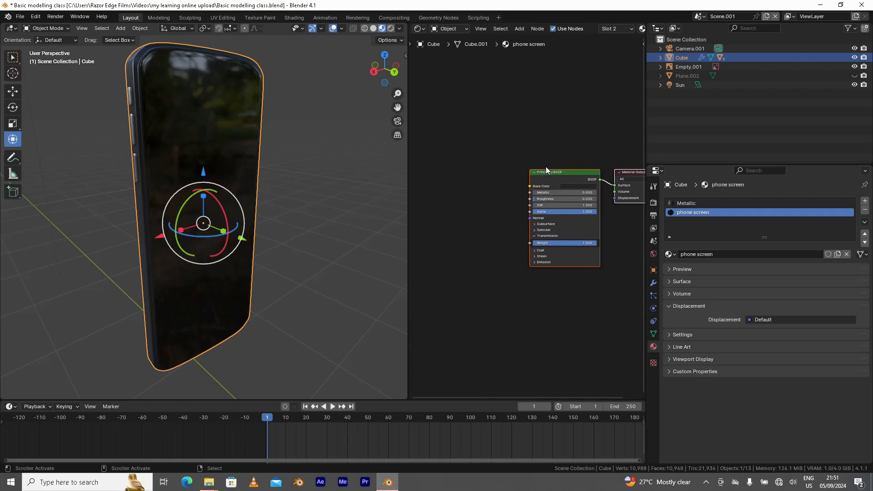
{"action": "left_click", "coordinate": [566, 174]}
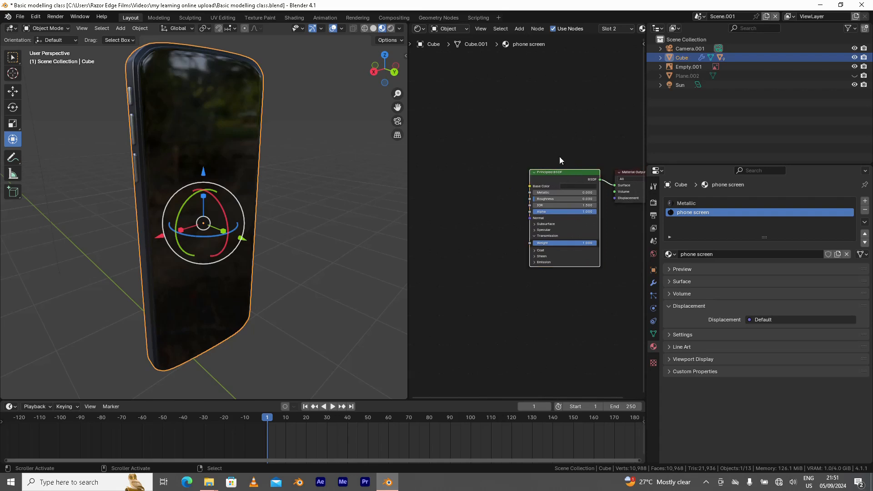
{"action": "scroll", "coordinate": [560, 162], "scroll_direction": "up", "scroll_amount": 1}
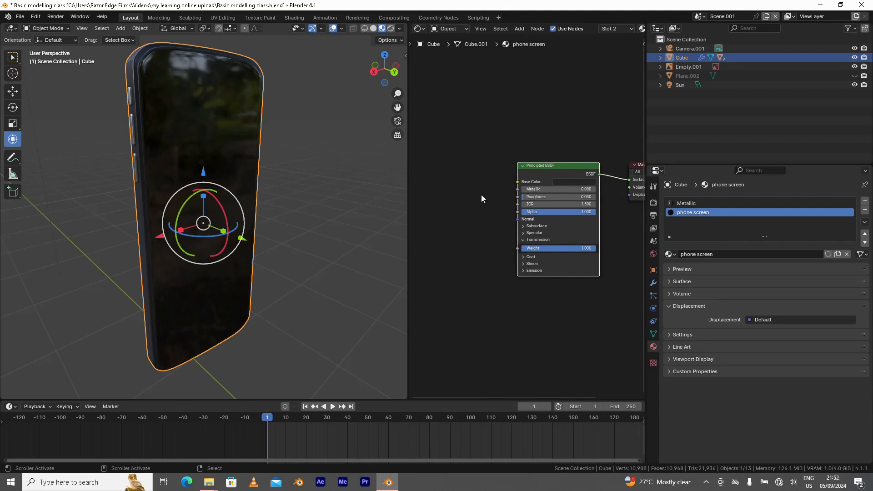
{"action": "scroll", "coordinate": [315, 184], "scroll_direction": "up", "scroll_amount": 2}
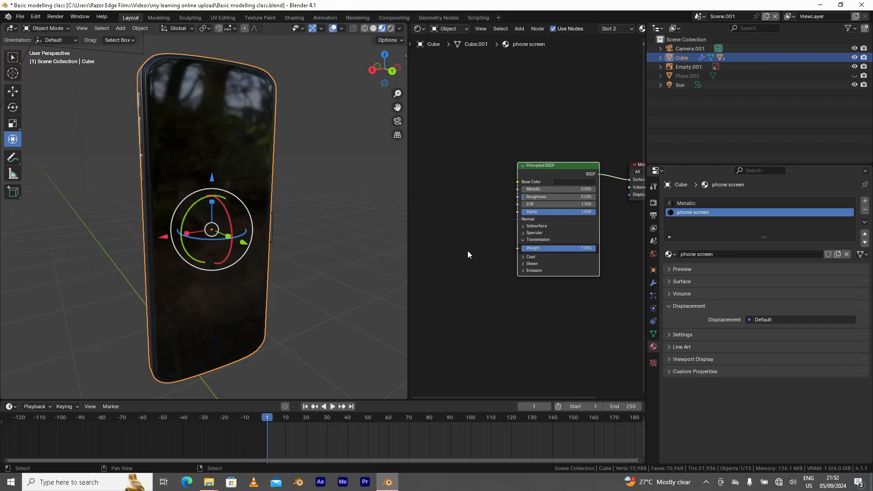
{"action": "scroll", "coordinate": [467, 254], "scroll_direction": "down", "scroll_amount": 1}
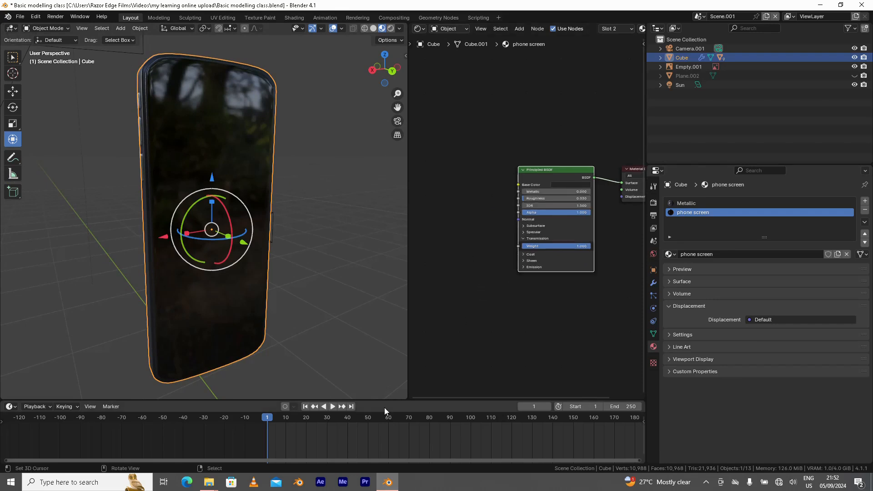
Bring the Iphone home screensaver image from the my learning online upload folder into the phone screen material as an image texture beside the Principled BSDF.
{"action": "left_click", "coordinate": [209, 484]}
{"action": "left_click", "coordinate": [250, 453]}
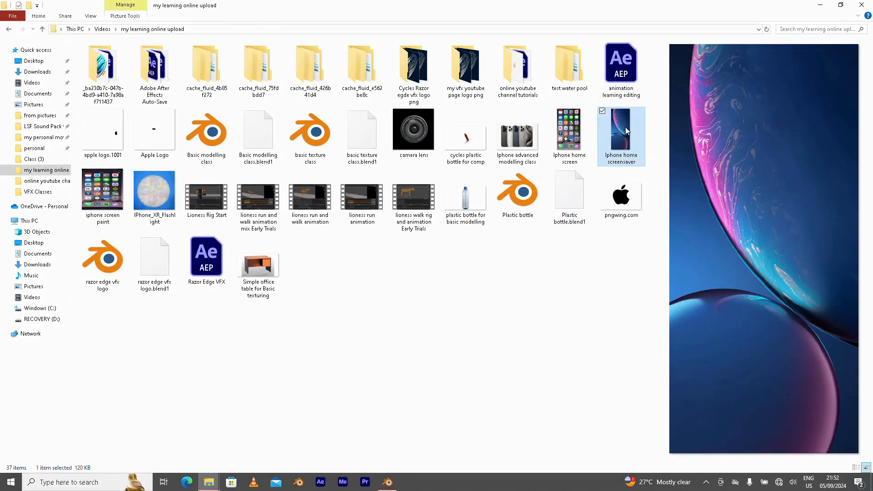
{"action": "left_click_drag", "start_coordinate": [625, 127], "coordinate": [466, 339]}
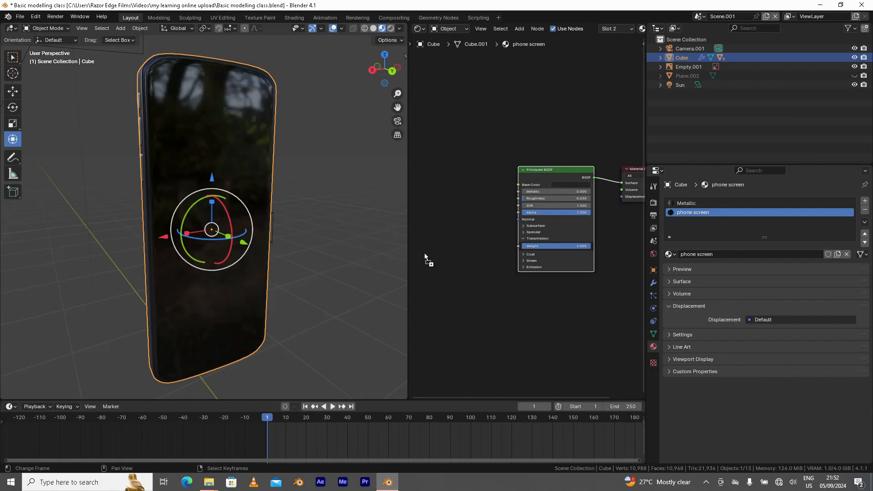
{"action": "left_click_drag", "start_coordinate": [448, 214], "coordinate": [236, 208]}
{"action": "left_click_drag", "start_coordinate": [438, 195], "coordinate": [465, 174]}
{"action": "middle_click_drag", "start_coordinate": [480, 299], "coordinate": [525, 309]}
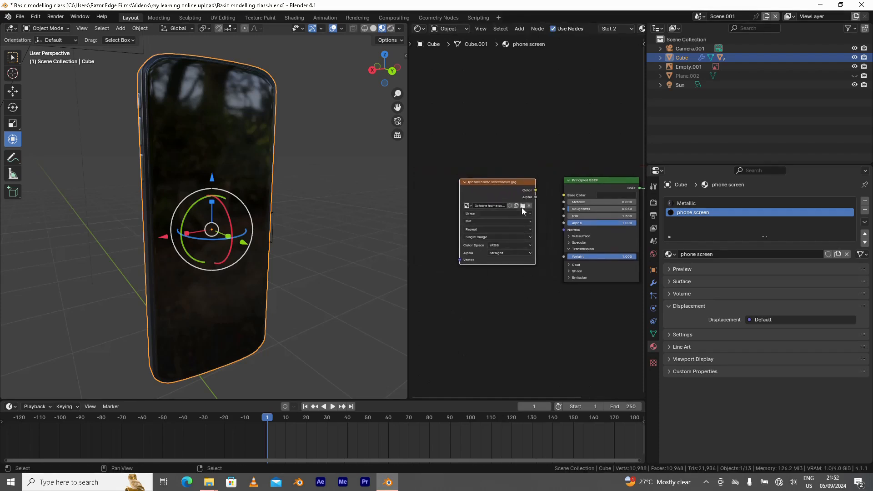
{"action": "left_click_drag", "start_coordinate": [498, 184], "coordinate": [465, 172]}
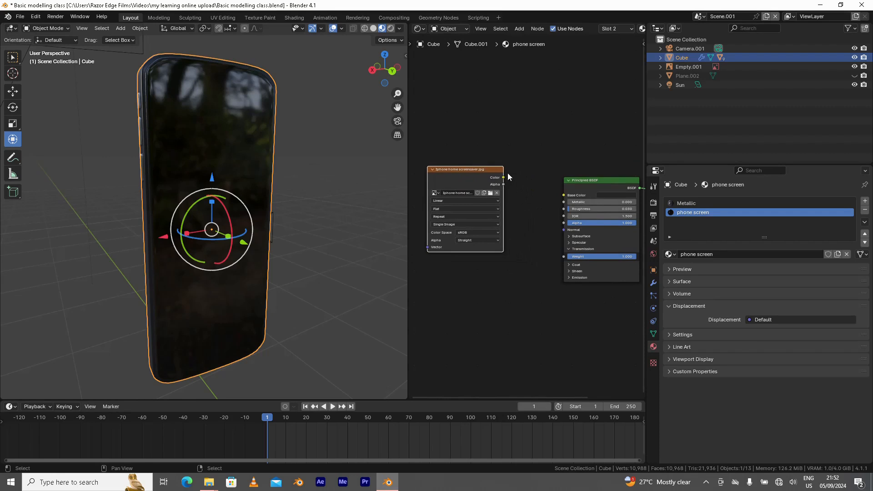
Link the screensaver image's Color output to the Principled BSDF's Base Color and check the phone's display.
{"action": "left_click_drag", "start_coordinate": [503, 177], "coordinate": [560, 195]}
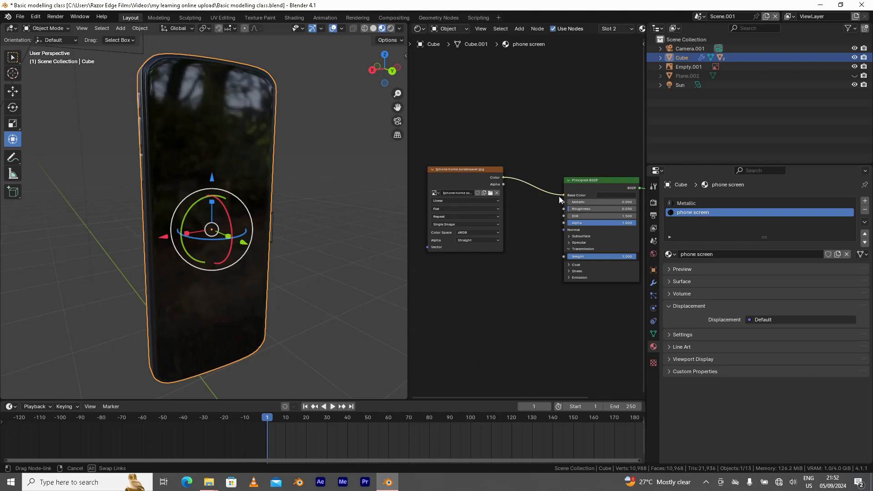
{"action": "left_click_drag", "start_coordinate": [557, 200], "coordinate": [560, 196]}
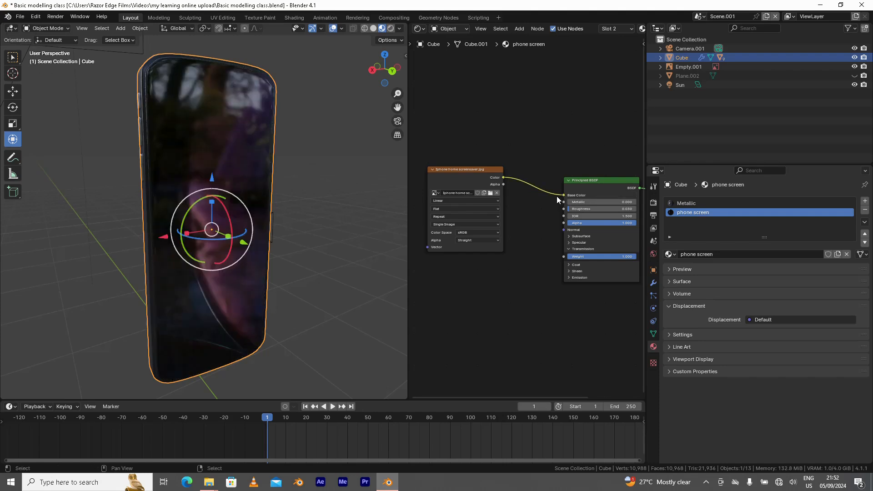
{"action": "middle_click_drag", "start_coordinate": [329, 247], "coordinate": [248, 157]}
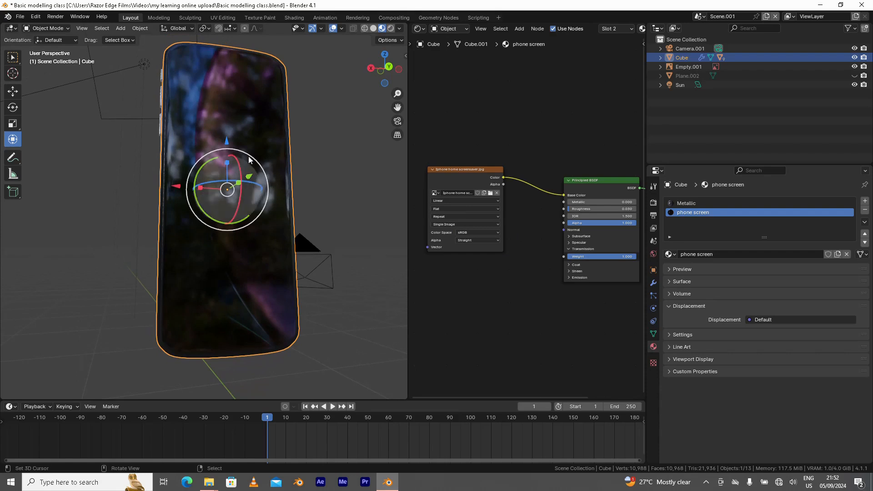
Expand the Principled BSDF's Emission settings and link the screensaver image's Color output to the emission Color.
{"action": "middle_click_drag", "start_coordinate": [486, 289], "coordinate": [482, 247]}
{"action": "scroll", "coordinate": [559, 266], "scroll_direction": "up", "scroll_amount": 1}
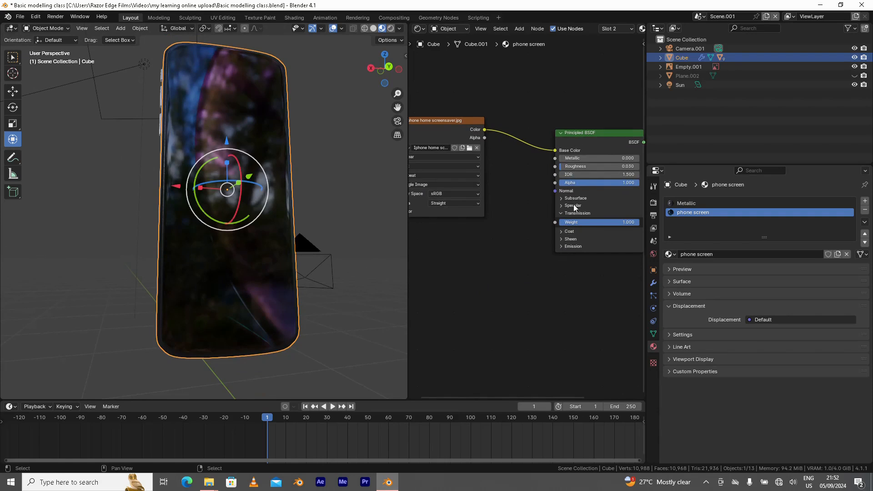
{"action": "left_click", "coordinate": [563, 247]}
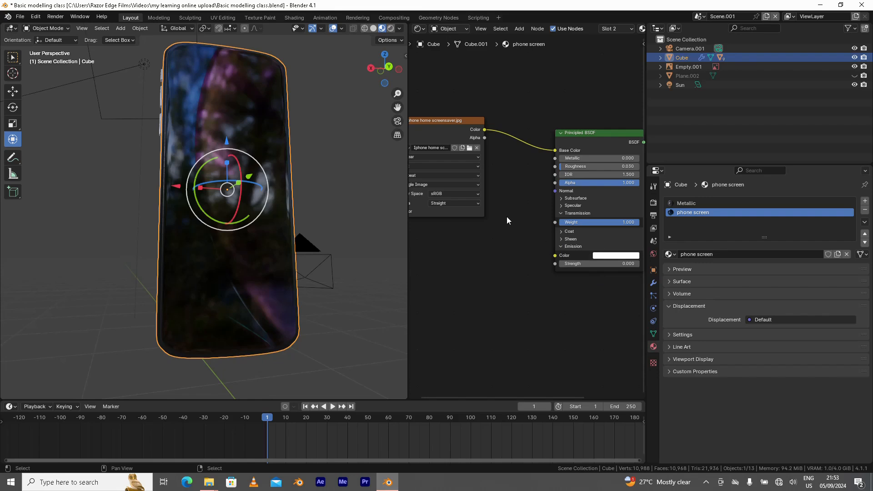
{"action": "left_click_drag", "start_coordinate": [485, 130], "coordinate": [552, 255]}
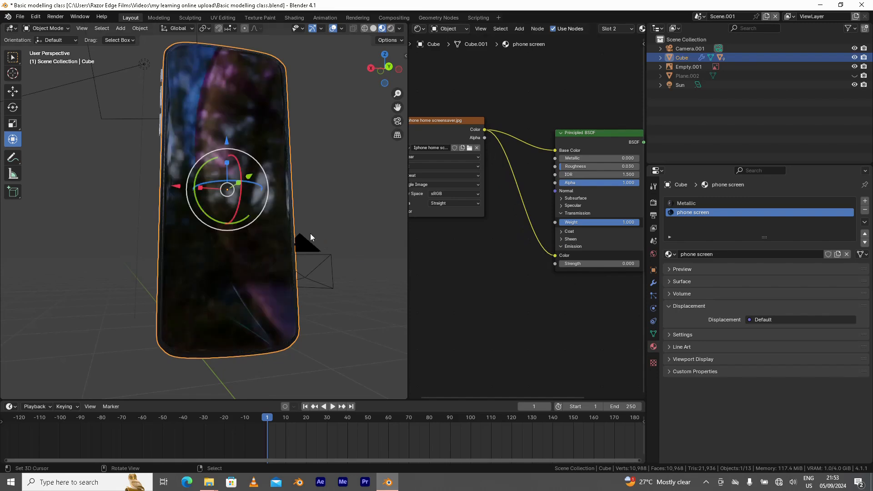
Set the phone screen material's emission strength to 1 and check the display.
{"action": "middle_click_drag", "start_coordinate": [603, 279], "coordinate": [573, 278]}
{"action": "left_click", "coordinate": [556, 265]}
{"action": "type", "text": "1"}
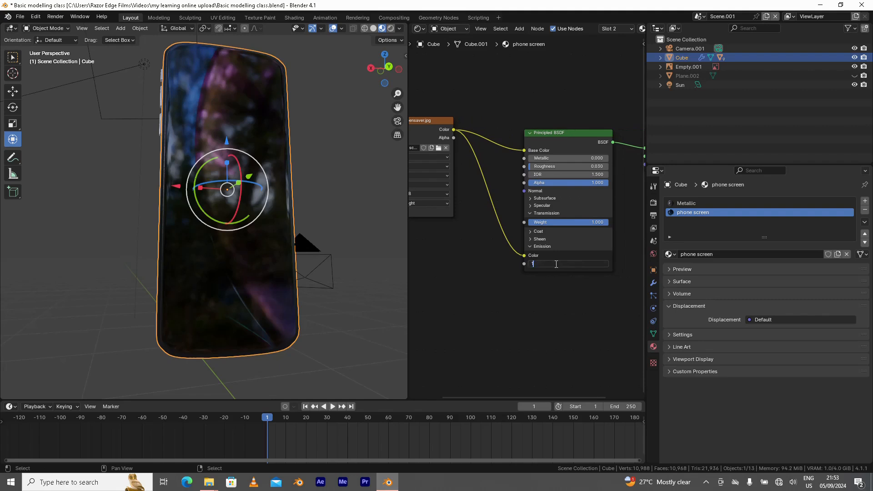
{"action": "key", "text": "Return"}
{"action": "middle_click_drag", "start_coordinate": [250, 248], "coordinate": [295, 267]}
Set the phone screen material's emission strength to 2 and review the glowing display from several angles.
{"action": "left_click", "coordinate": [556, 264]}
{"action": "type", "text": "2"}
{"action": "key", "text": "Return"}
{"action": "middle_click_drag", "start_coordinate": [189, 233], "coordinate": [339, 244]}
{"action": "scroll", "coordinate": [213, 303], "scroll_direction": "down", "scroll_amount": 3}
{"action": "middle_click_drag", "start_coordinate": [212, 301], "coordinate": [192, 255]}
{"action": "scroll", "coordinate": [192, 255], "scroll_direction": "up", "scroll_amount": 5}
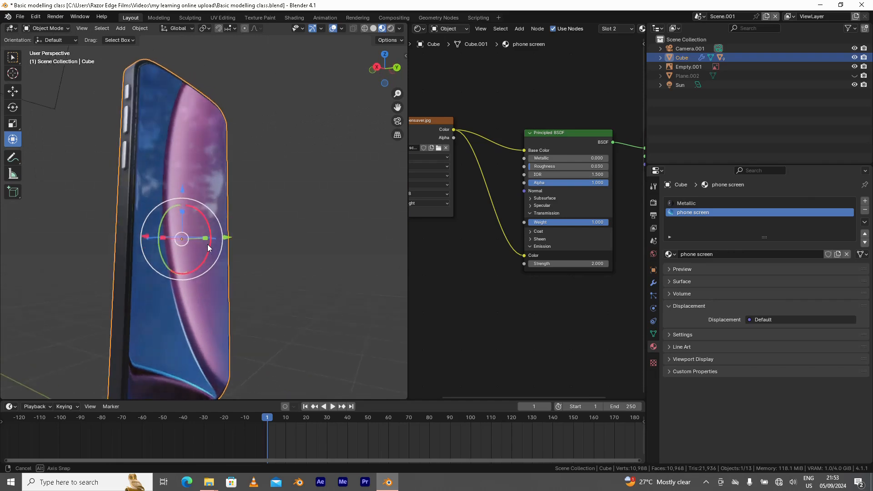
{"action": "middle_click_drag", "start_coordinate": [221, 291], "coordinate": [232, 288]}
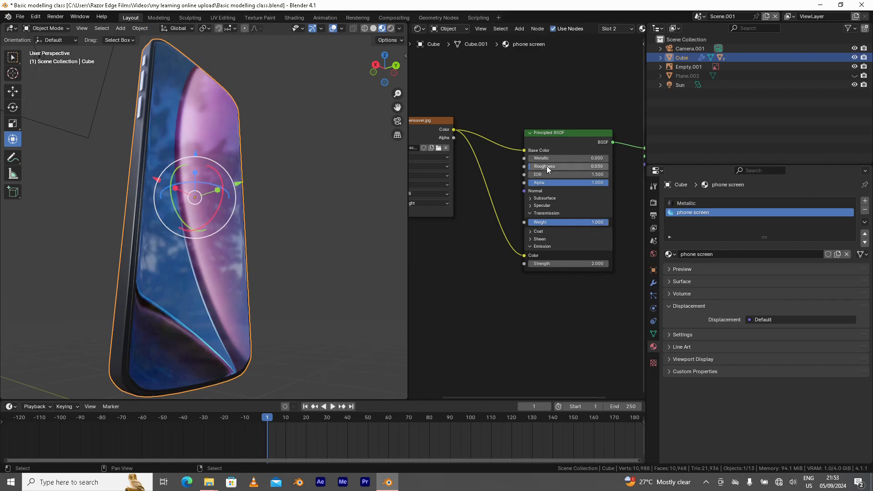
Select the camera lens below the flash and examine its Metallic material from the side.
{"action": "middle_click_drag", "start_coordinate": [168, 256], "coordinate": [249, 231]}
{"action": "scroll", "coordinate": [233, 235], "scroll_direction": "up", "scroll_amount": 3}
{"action": "left_click", "coordinate": [251, 239]}
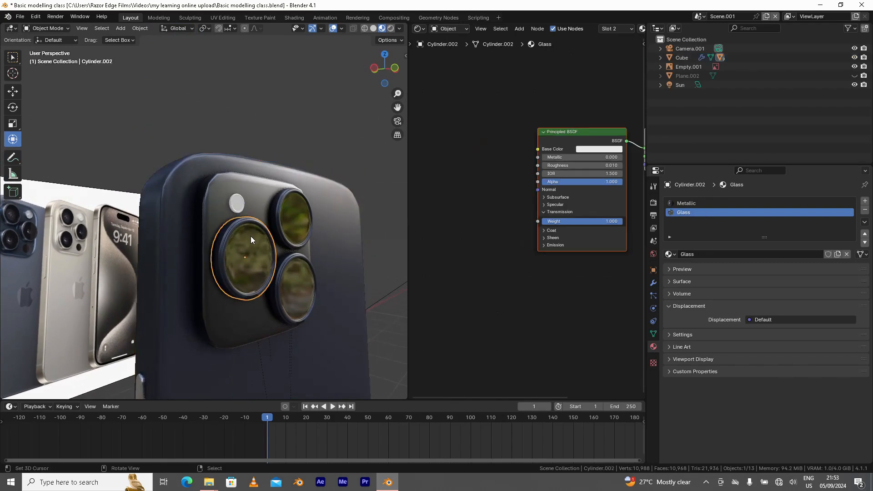
{"action": "left_click", "coordinate": [686, 203]}
{"action": "middle_click_drag", "start_coordinate": [225, 213], "coordinate": [250, 233]}
{"action": "middle_click_drag", "start_coordinate": [334, 258], "coordinate": [276, 236]}
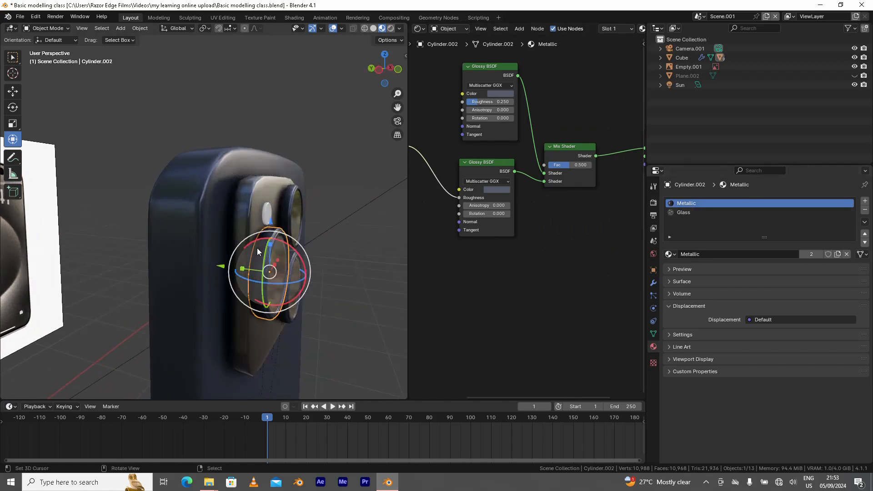
Make the lens's Glass material slot active and put the lens into Edit Mode with face selection.
{"action": "left_click", "coordinate": [688, 212]}
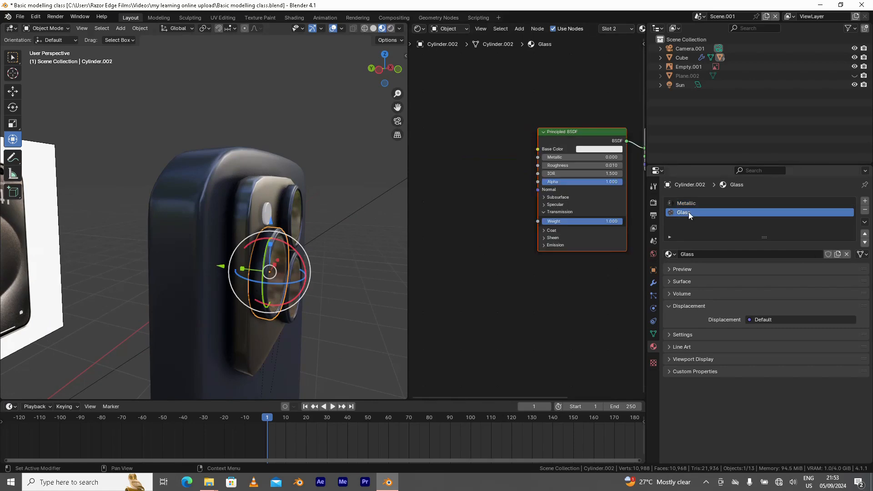
{"action": "middle_click_drag", "start_coordinate": [301, 296], "coordinate": [243, 273]}
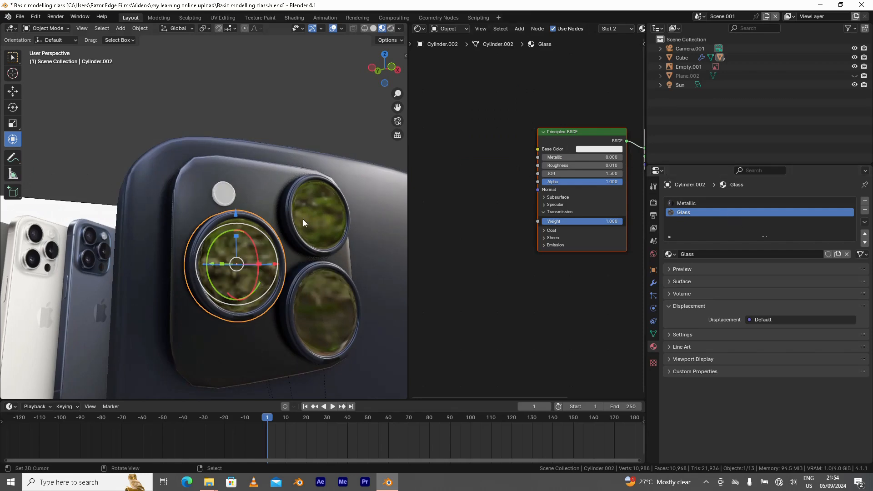
{"action": "key", "text": "Tab"}
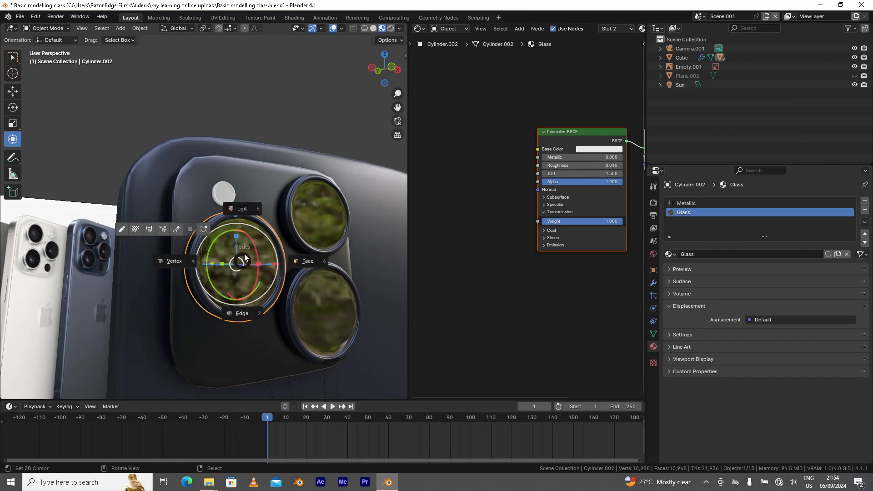
{"action": "left_click", "coordinate": [257, 267]}
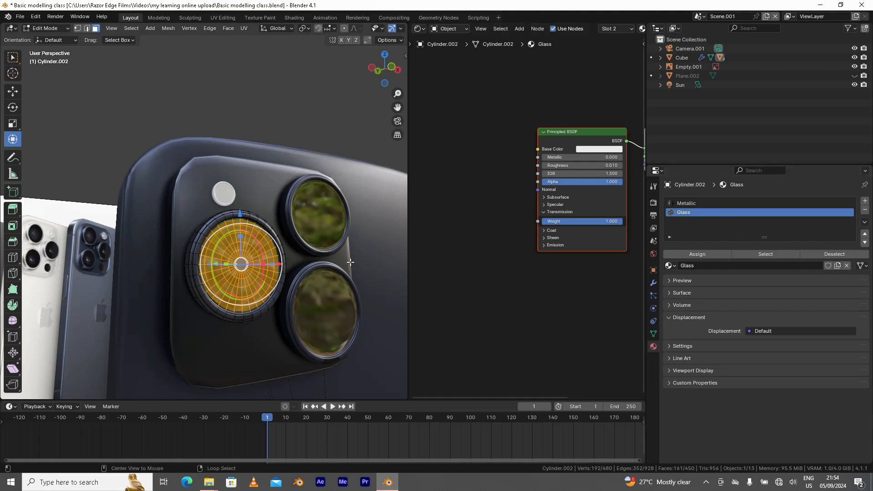
Select the faces assigned to the lens's Glass and Metallic materials in turn to check both assignments, and return to Object Mode.
{"action": "key", "text": "alt+a"}
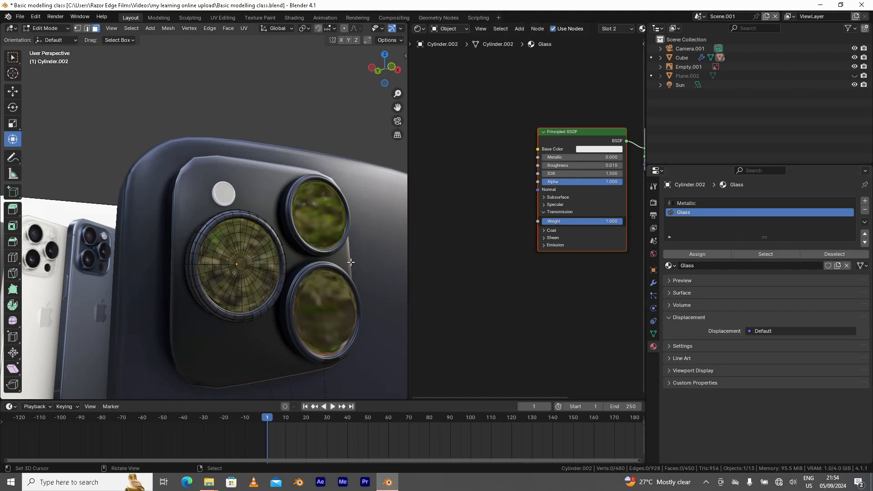
{"action": "left_click", "coordinate": [775, 252]}
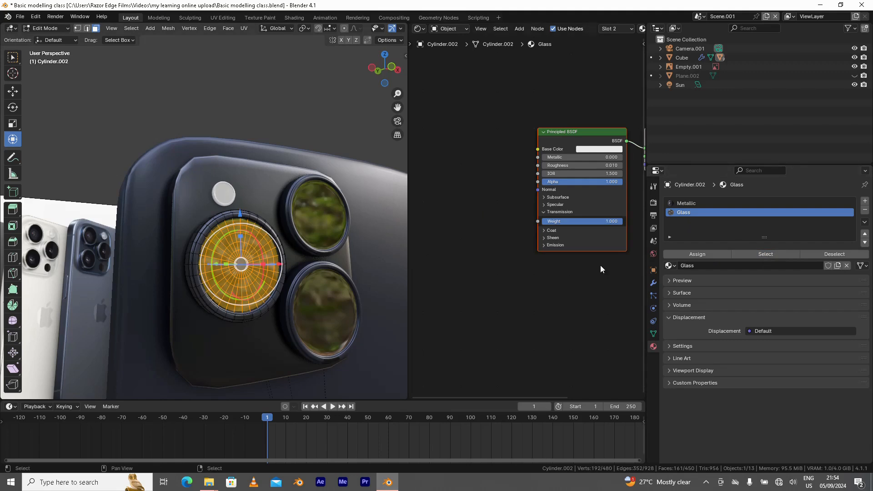
{"action": "left_click", "coordinate": [821, 253]}
{"action": "left_click", "coordinate": [727, 203]}
{"action": "left_click", "coordinate": [783, 254]}
{"action": "middle_click_drag", "start_coordinate": [214, 232], "coordinate": [270, 231]}
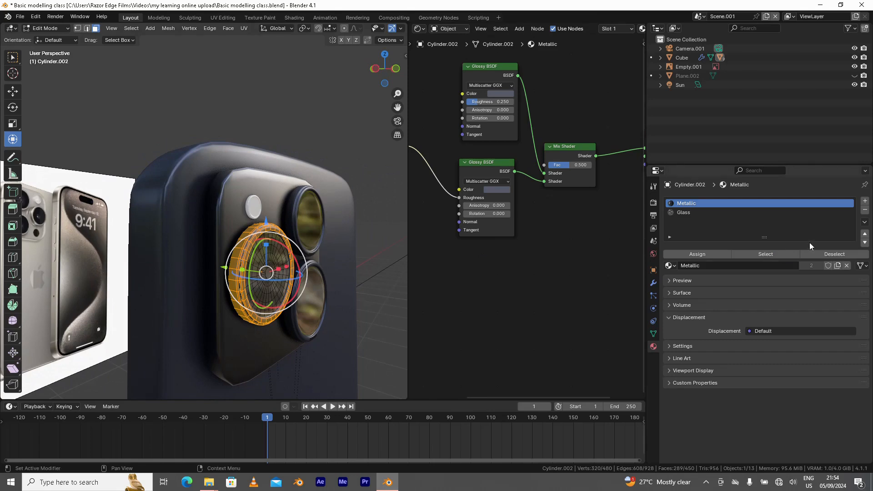
{"action": "left_click", "coordinate": [826, 255]}
{"action": "middle_click_drag", "start_coordinate": [276, 286], "coordinate": [245, 277]}
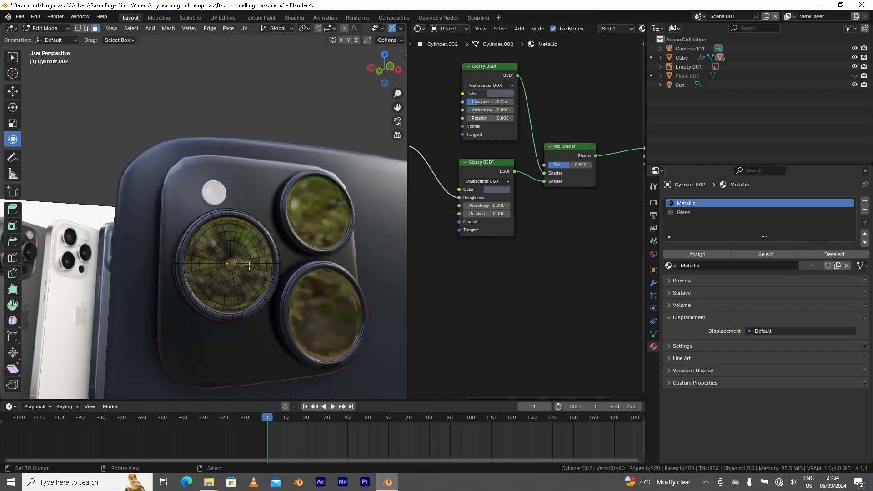
{"action": "key", "text": "Tab"}
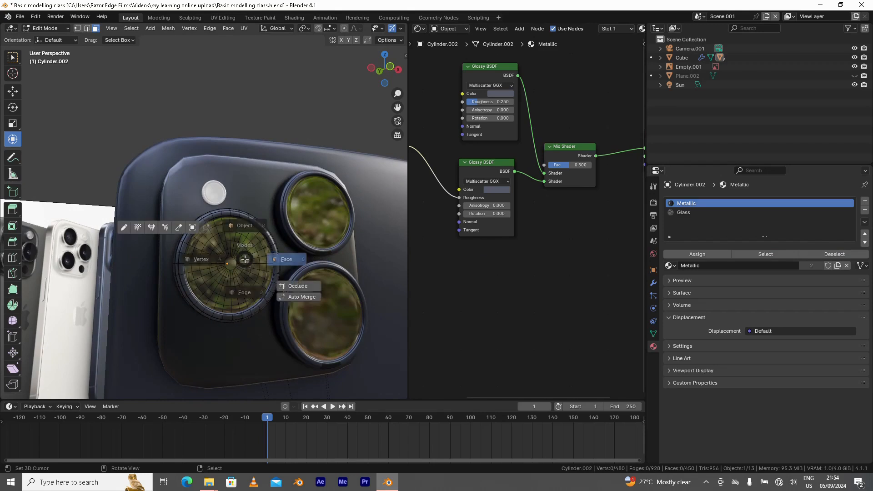
{"action": "left_click", "coordinate": [247, 208]}
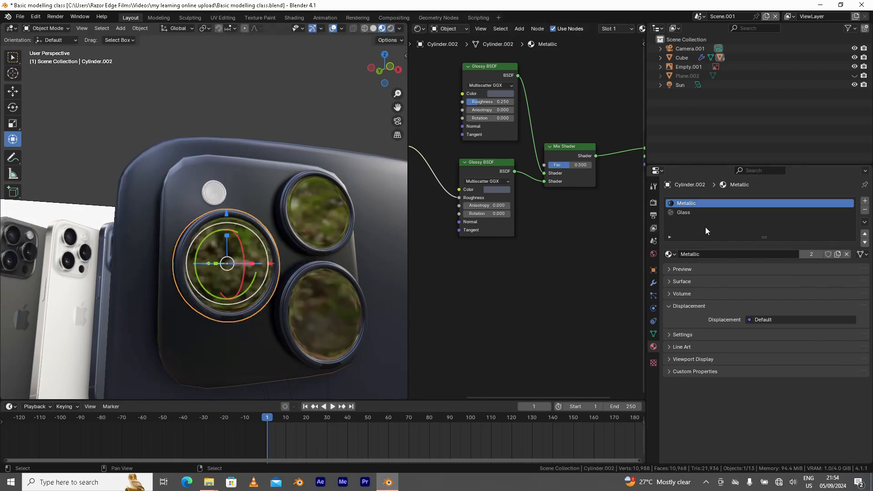
Bring the camera lens image from File Explorer into the lens's Glass material as a texture and connect its Color to Base Color.
{"action": "left_click", "coordinate": [694, 212]}
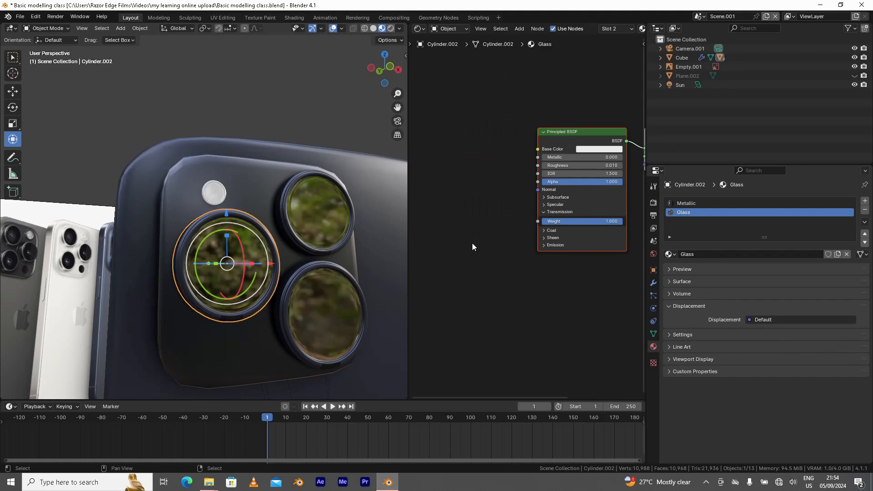
{"action": "scroll", "coordinate": [468, 245], "scroll_direction": "down", "scroll_amount": 1}
{"action": "middle_click_drag", "start_coordinate": [436, 255], "coordinate": [475, 265]}
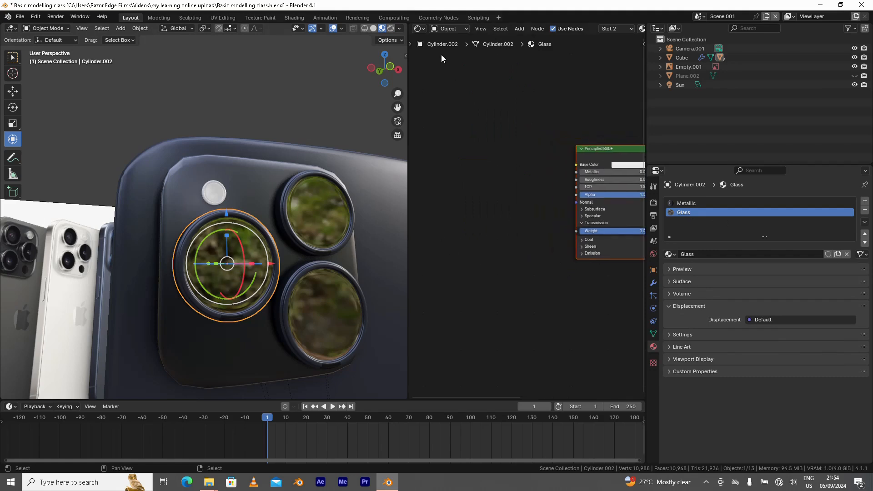
{"action": "mouse_move", "coordinate": [209, 482]}
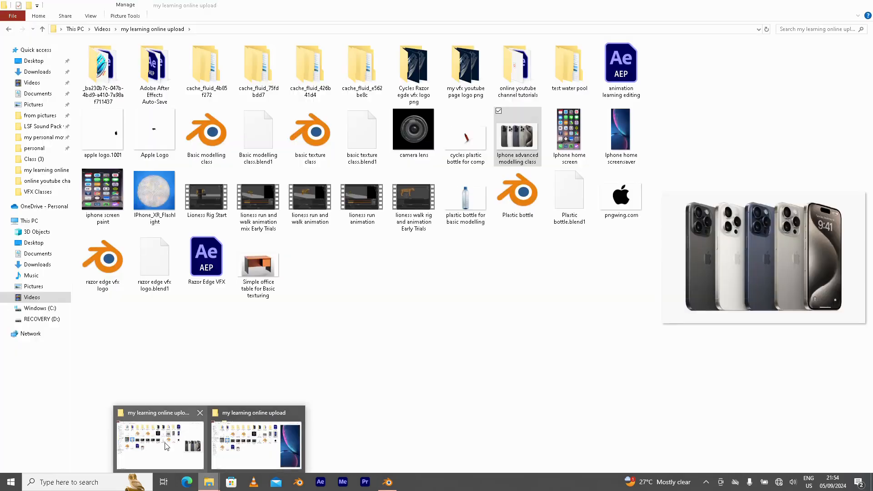
{"action": "left_click", "coordinate": [166, 447]}
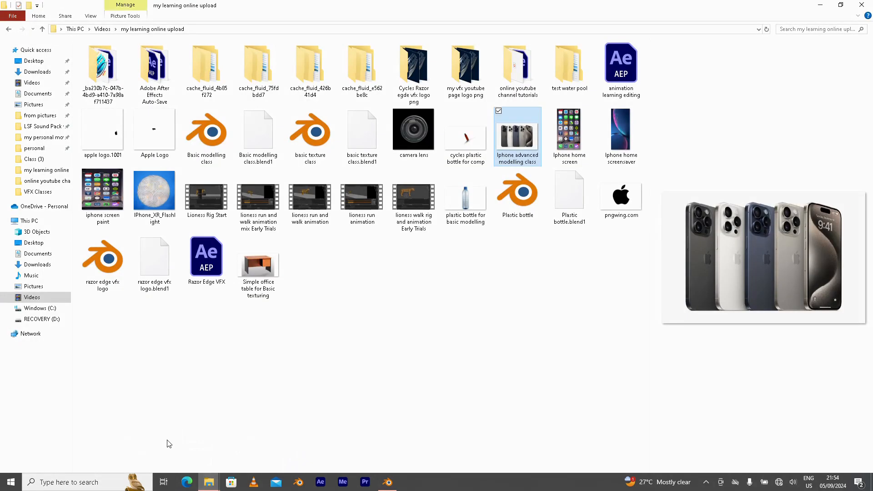
{"action": "left_click", "coordinate": [407, 119]}
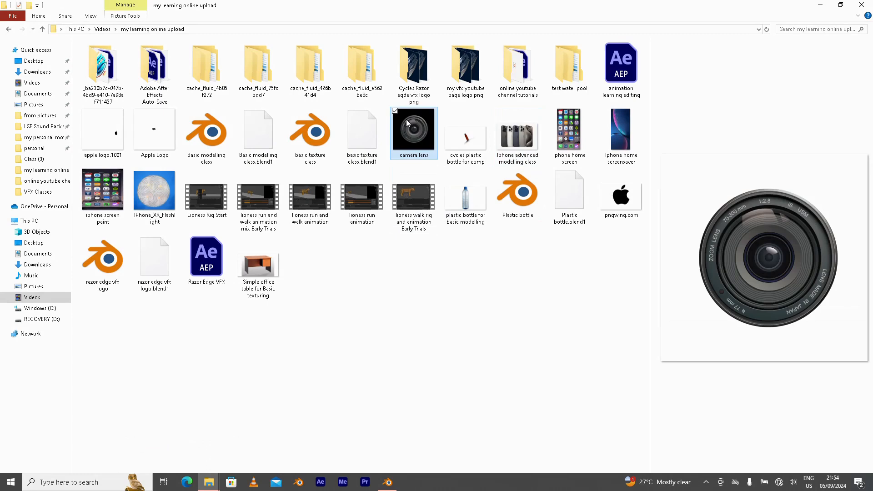
{"action": "left_click_drag", "start_coordinate": [405, 120], "coordinate": [473, 203]}
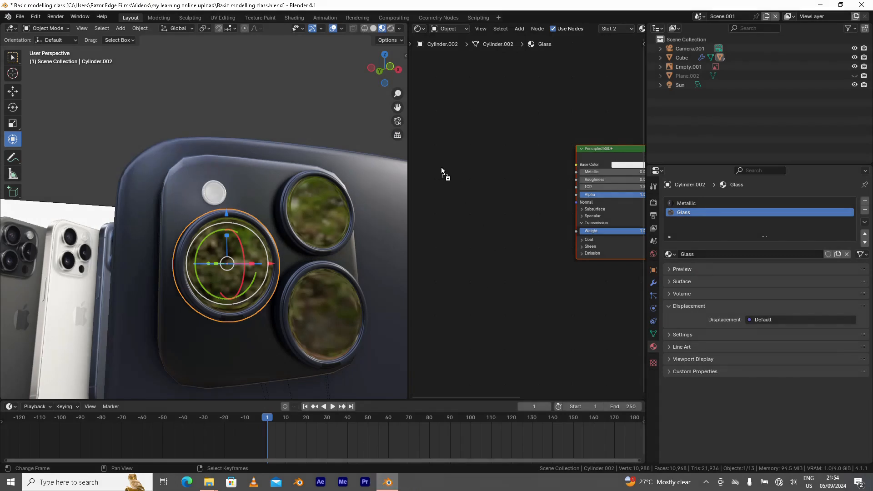
{"action": "left_click_drag", "start_coordinate": [441, 168], "coordinate": [441, 167]}
{"action": "left_click_drag", "start_coordinate": [495, 169], "coordinate": [573, 165]}
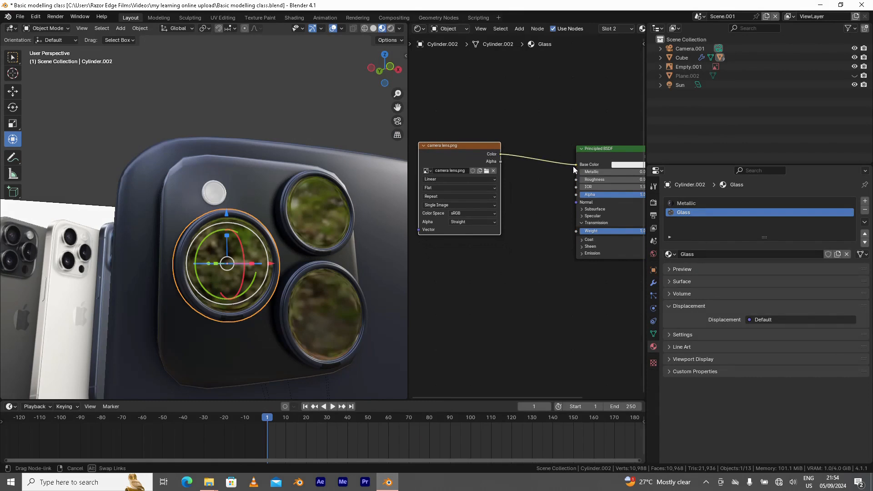
{"action": "middle_click_drag", "start_coordinate": [362, 235], "coordinate": [299, 218]}
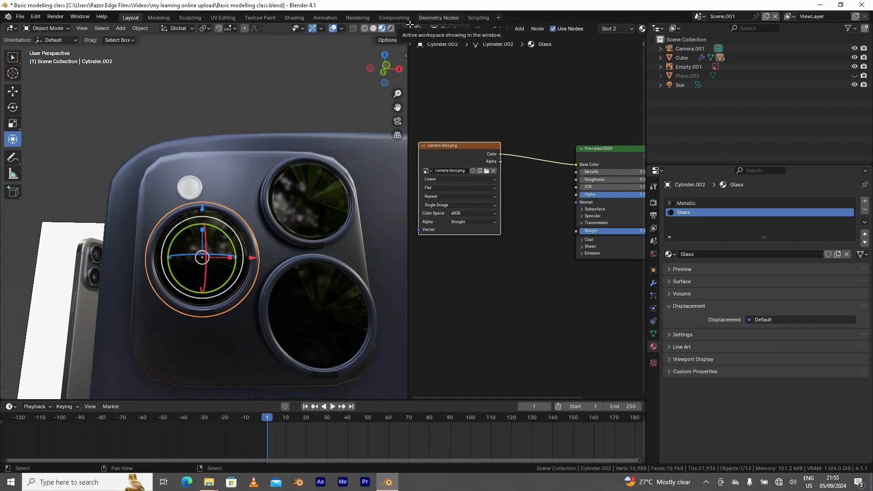
Split the Shader Editor into two stacked areas and turn the upper one into a UV Editor.
{"action": "left_click_drag", "start_coordinate": [409, 24], "coordinate": [423, 193]}
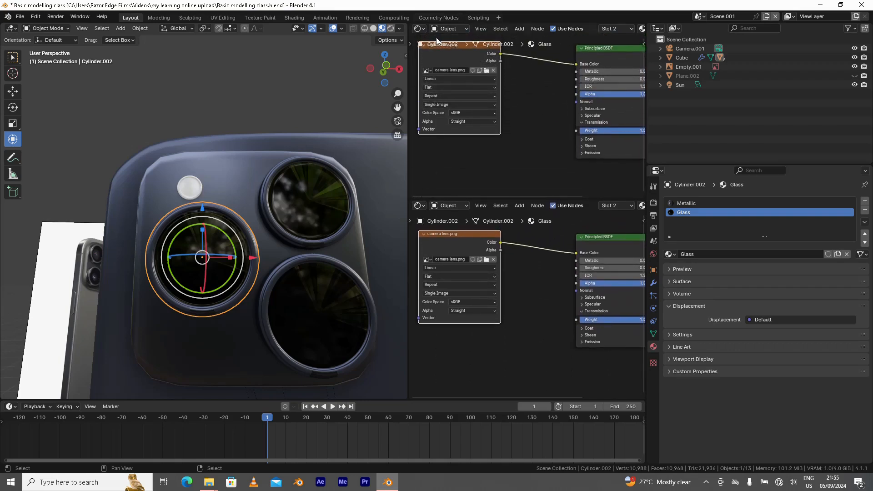
{"action": "left_click", "coordinate": [419, 28]}
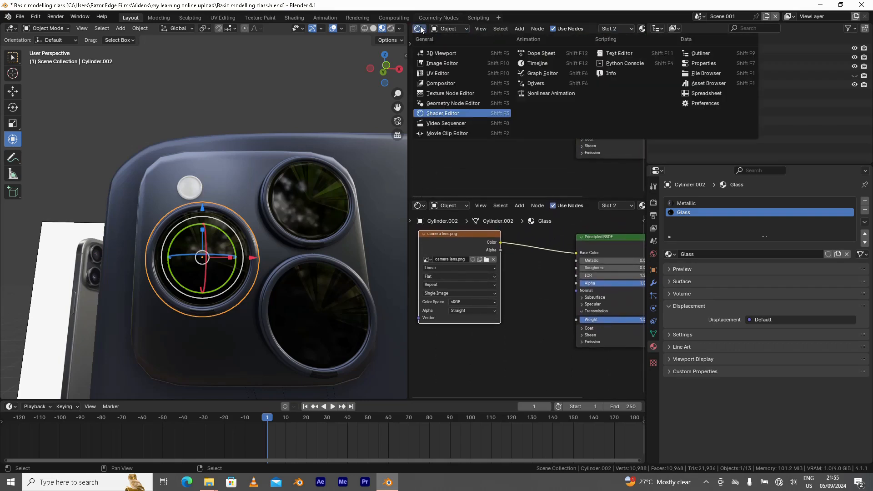
{"action": "left_click", "coordinate": [446, 74]}
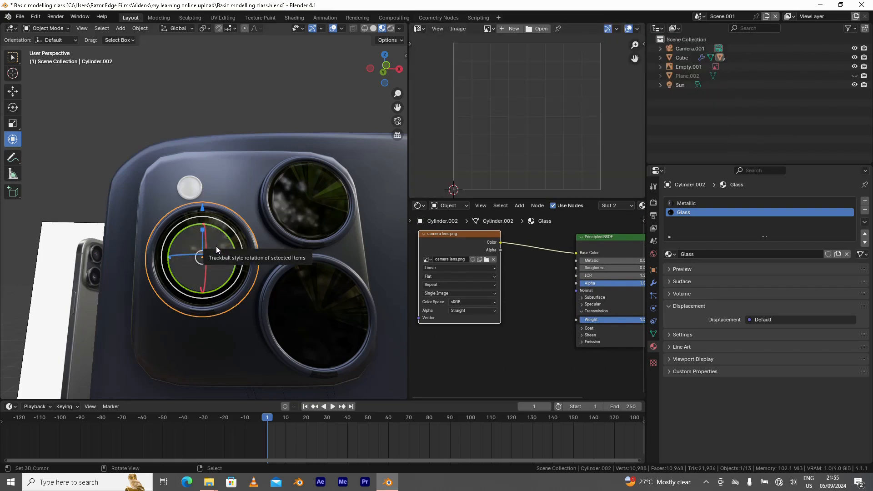
Put the camera lens into Edit Mode and select the faces assigned to its Glass material.
{"action": "key", "text": "Tab"}
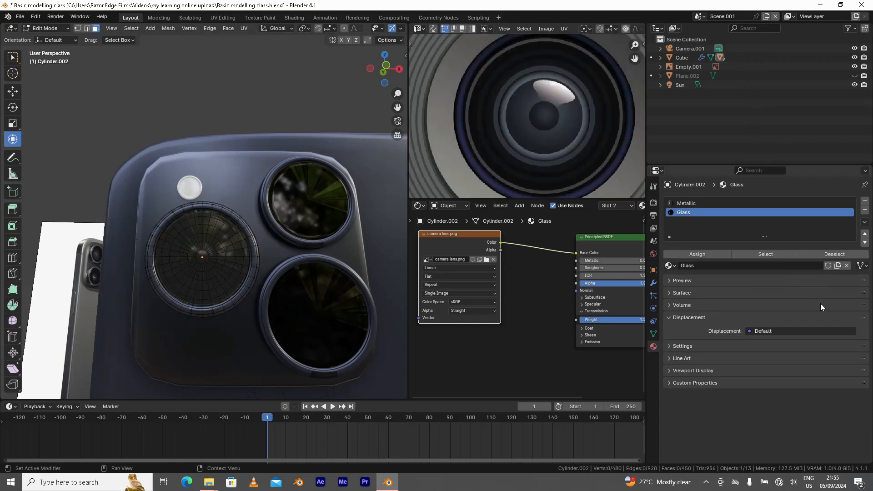
{"action": "left_click", "coordinate": [761, 255]}
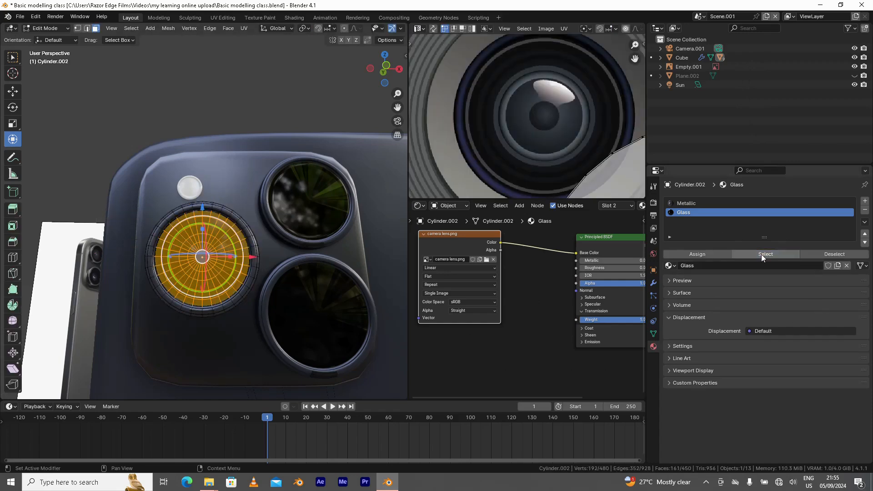
{"action": "scroll", "coordinate": [547, 129], "scroll_direction": "down", "scroll_amount": 2}
{"action": "scroll", "coordinate": [550, 128], "scroll_direction": "down", "scroll_amount": 2}
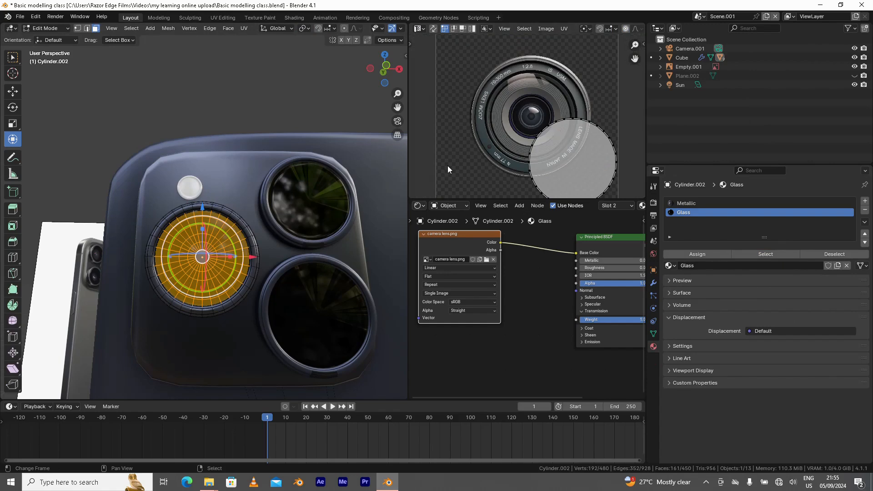
{"action": "scroll", "coordinate": [543, 149], "scroll_direction": "down", "scroll_amount": 1}
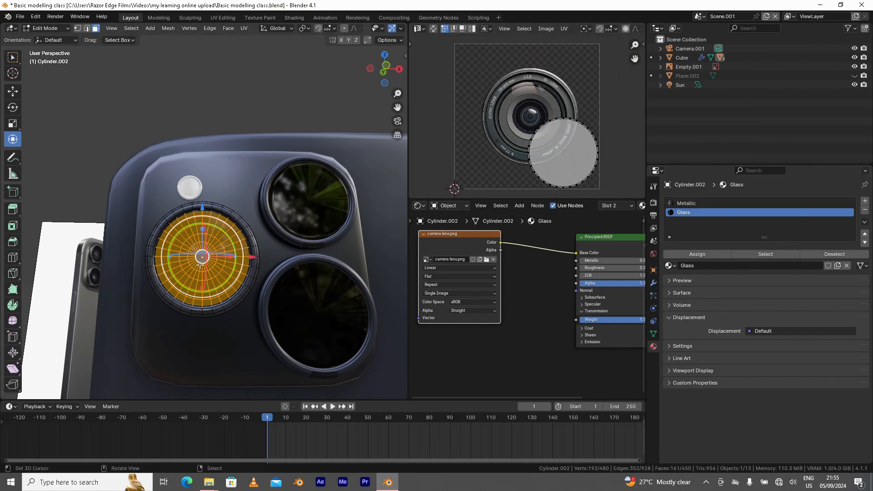
Unwrap the selected glass faces of the lens with the standard Unwrap method.
{"action": "middle_click_drag", "start_coordinate": [214, 270], "coordinate": [254, 267]}
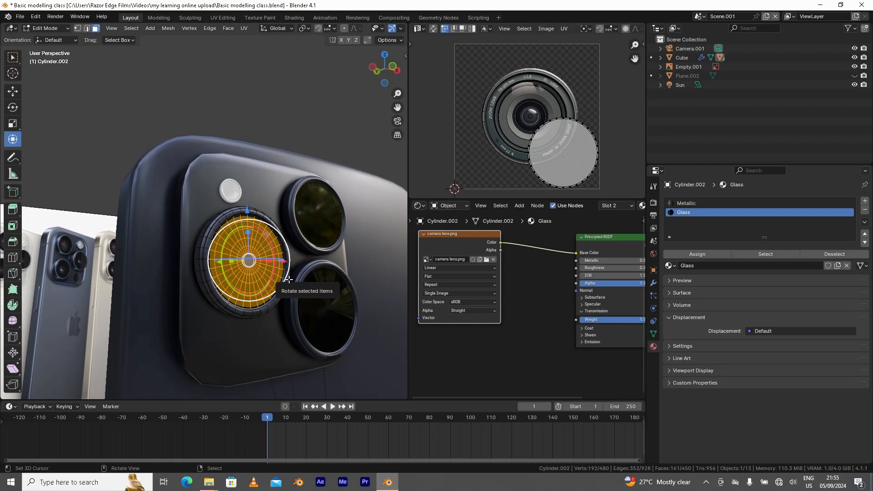
{"action": "key", "text": "u"}
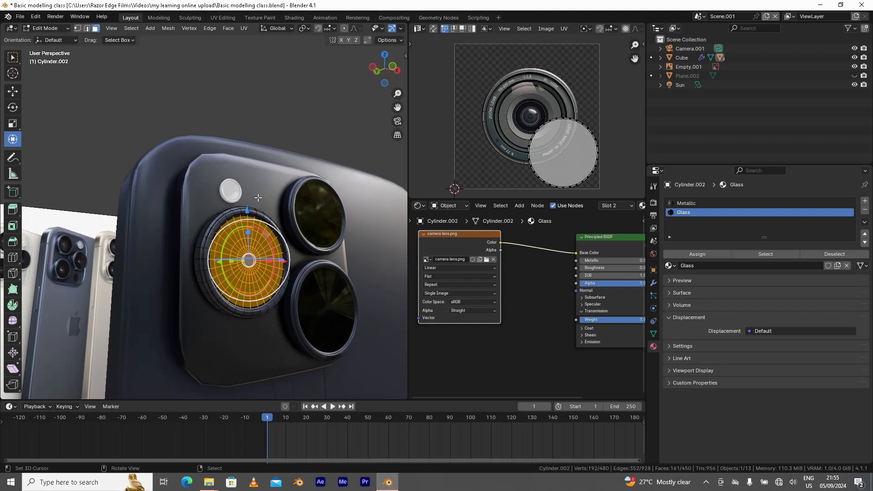
{"action": "middle_click_drag", "start_coordinate": [215, 244], "coordinate": [142, 199]}
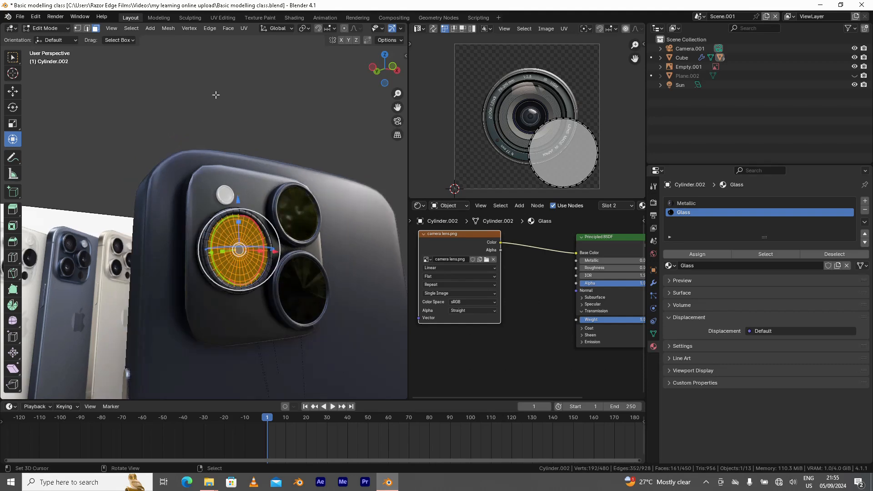
{"action": "middle_click_drag", "start_coordinate": [218, 268], "coordinate": [187, 192]}
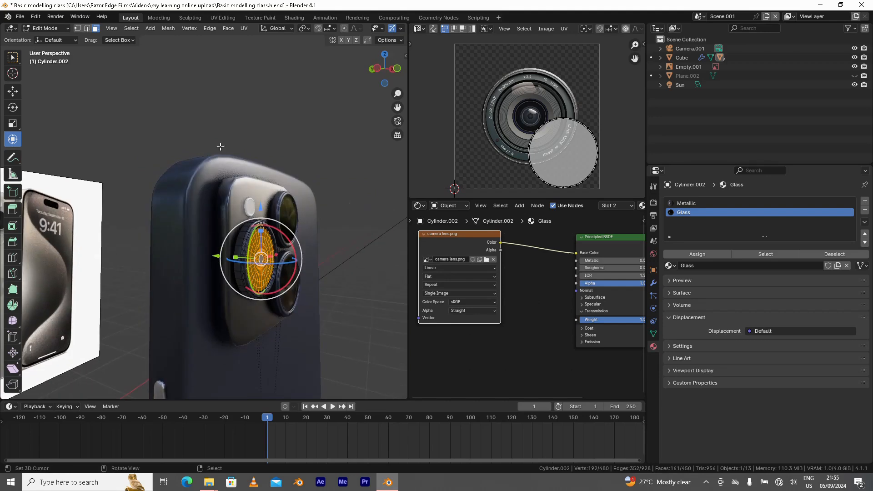
{"action": "middle_click_drag", "start_coordinate": [297, 297], "coordinate": [265, 278]}
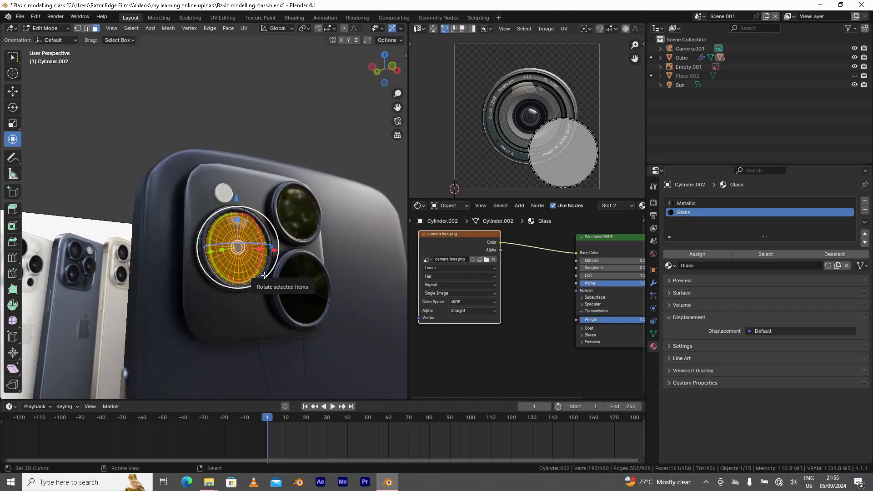
{"action": "key", "text": "u"}
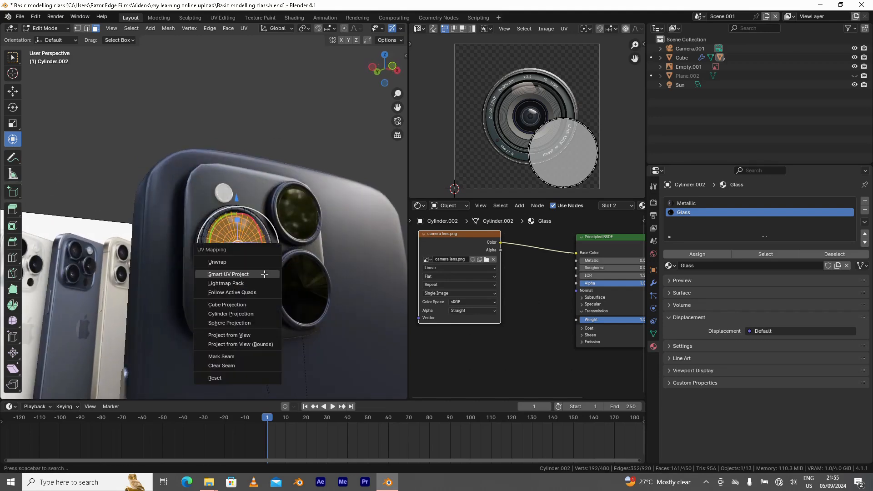
{"action": "left_click", "coordinate": [228, 262]}
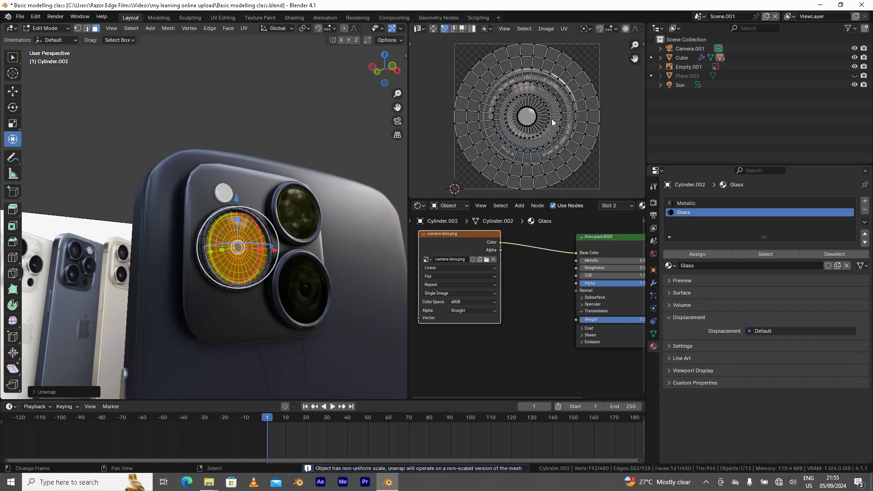
Scale down all the unwrapped glass UVs and move them to match the round lens in the camera lens image.
{"action": "scroll", "coordinate": [552, 122], "scroll_direction": "up", "scroll_amount": 3}
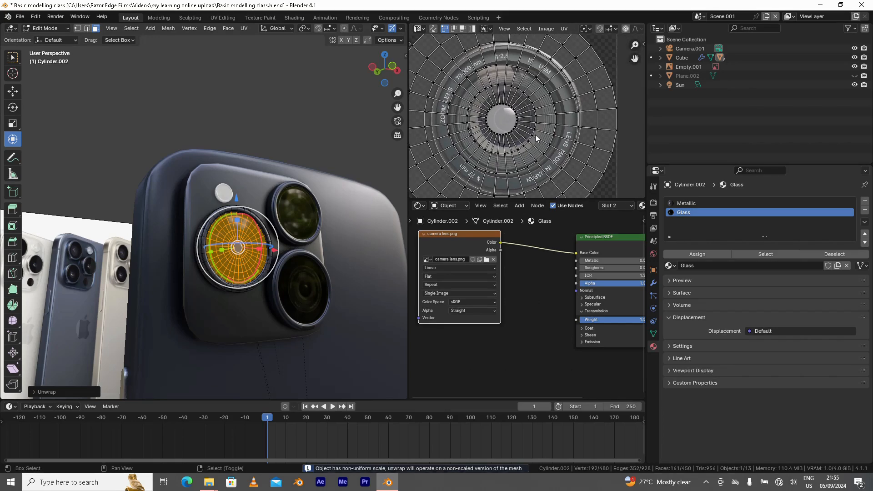
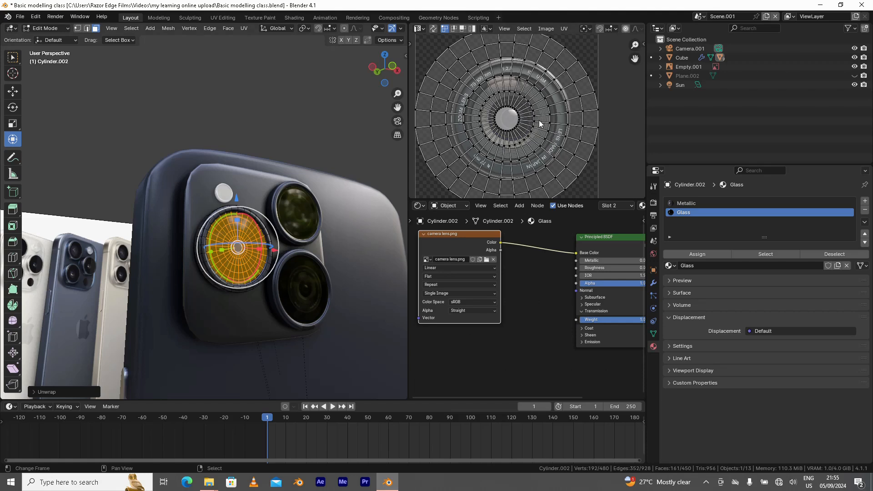
{"action": "key", "text": "a"}
{"action": "key", "text": "s"}
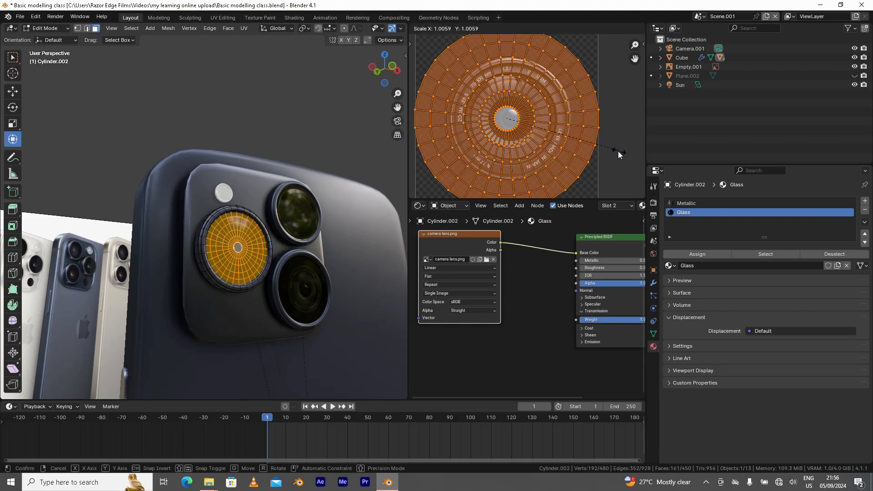
{"action": "left_click", "coordinate": [576, 141]}
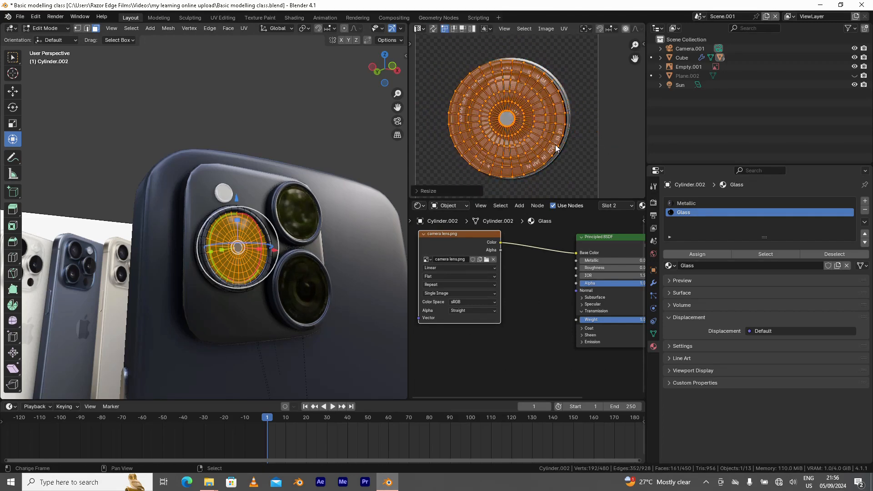
{"action": "key", "text": "g"}
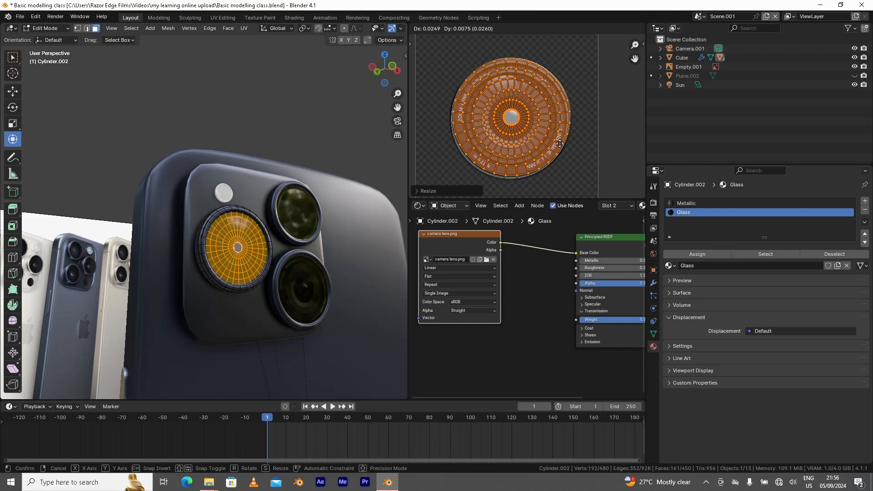
{"action": "left_click", "coordinate": [559, 144]}
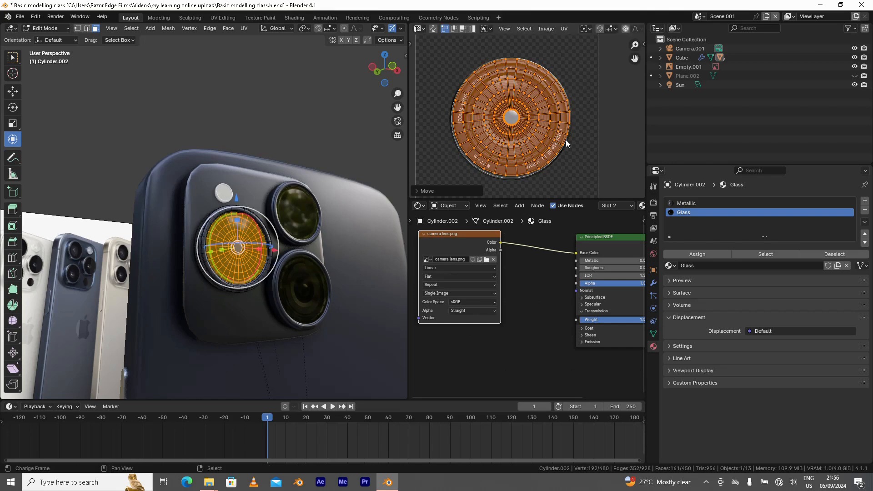
{"action": "middle_click_drag", "start_coordinate": [272, 264], "coordinate": [295, 223]}
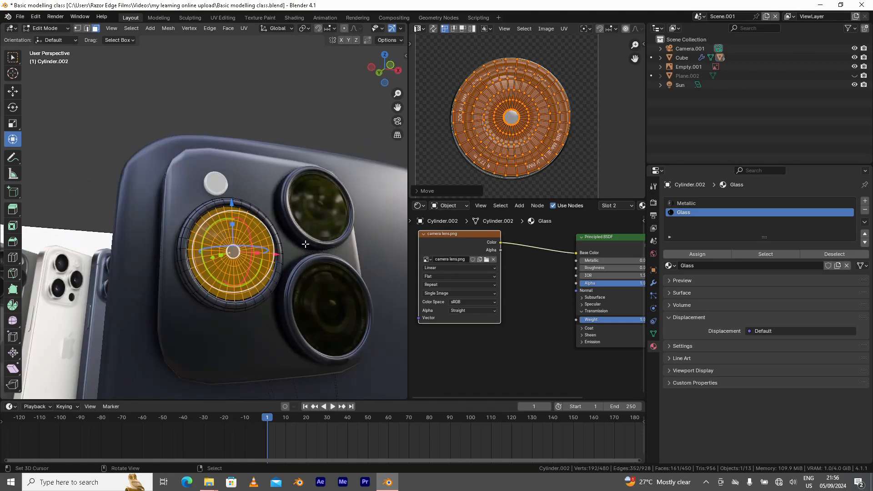
Return the camera lens to Object Mode and deselect it.
{"action": "key", "text": "ctrl+Tab"}
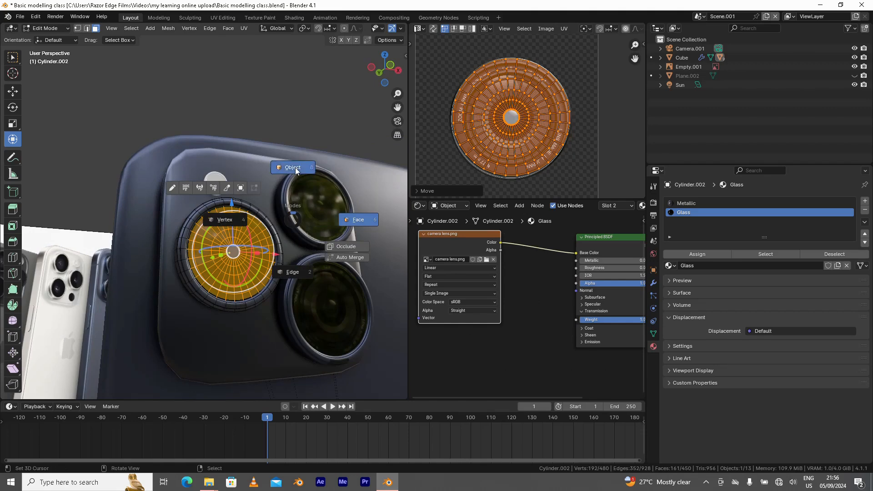
{"action": "left_click", "coordinate": [295, 167]}
{"action": "left_click", "coordinate": [293, 113]}
Examine how the camera lens image shows through the glass of the lenses from several angles.
{"action": "middle_click_drag", "start_coordinate": [285, 280], "coordinate": [239, 232]}
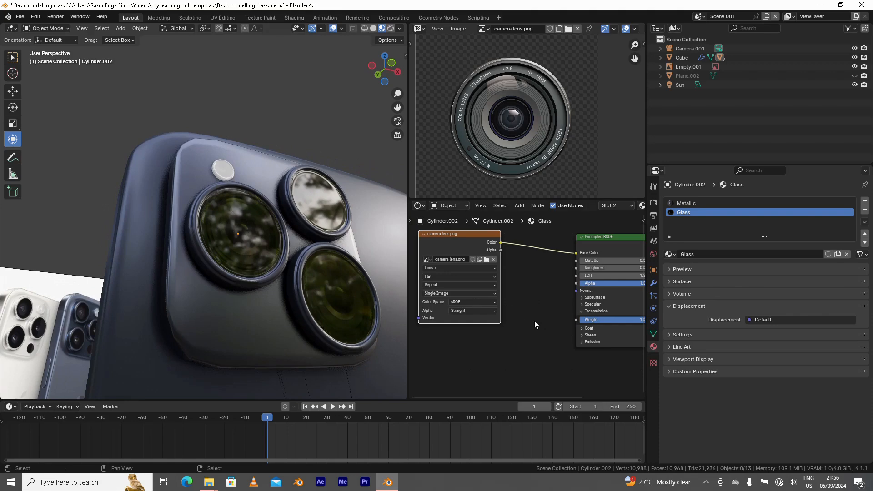
{"action": "scroll", "coordinate": [534, 324], "scroll_direction": "up", "scroll_amount": 2}
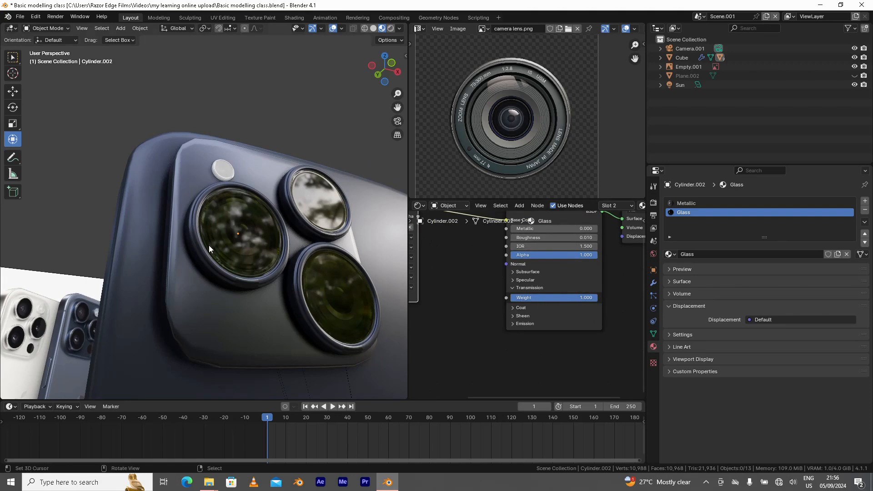
{"action": "middle_click_drag", "start_coordinate": [484, 290], "coordinate": [528, 322]}
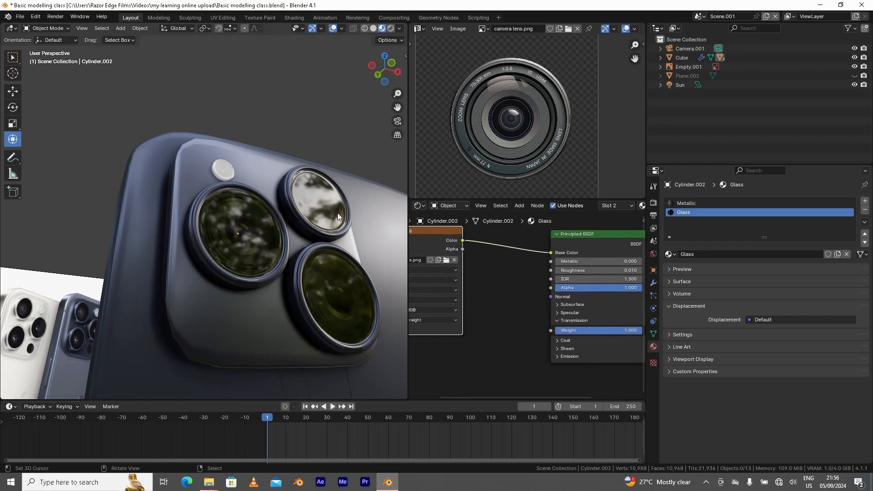
{"action": "mouse_move", "coordinate": [258, 238]}
{"action": "middle_mouse_down"}
{"action": "mouse_move", "coordinate": [266, 251]}
{"action": "mouse_move", "coordinate": [256, 251]}
{"action": "middle_mouse_up"}
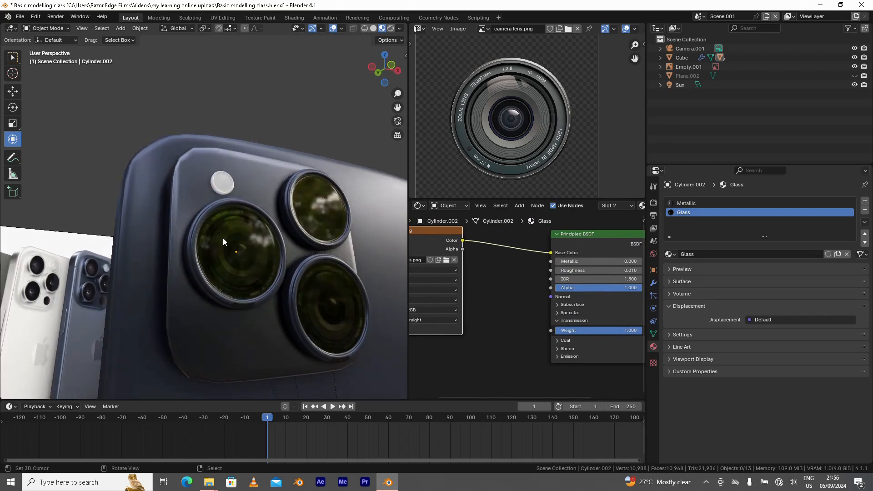
{"action": "mouse_move", "coordinate": [260, 264]}
{"action": "middle_mouse_down"}
{"action": "mouse_move", "coordinate": [247, 265]}
{"action": "mouse_move", "coordinate": [252, 260]}
{"action": "middle_mouse_up"}
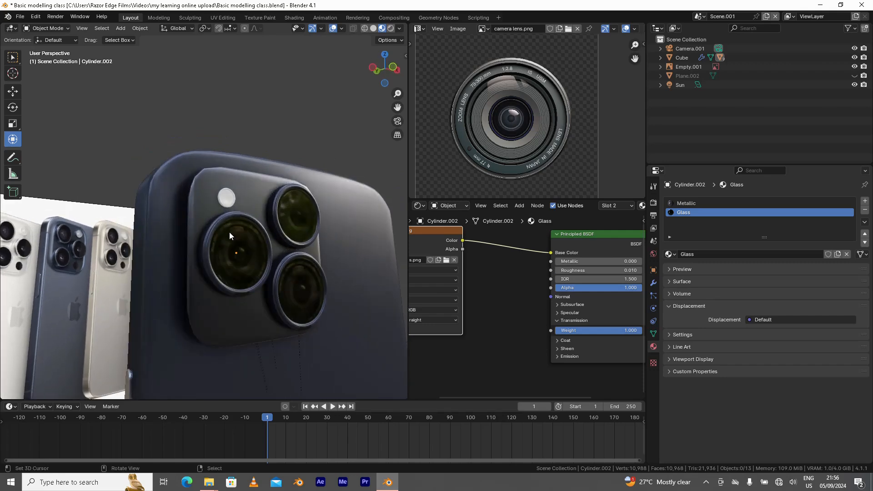
{"action": "middle_click_drag", "start_coordinate": [230, 232], "coordinate": [238, 222]}
{"action": "scroll", "coordinate": [239, 220], "scroll_direction": "up", "scroll_amount": 1}
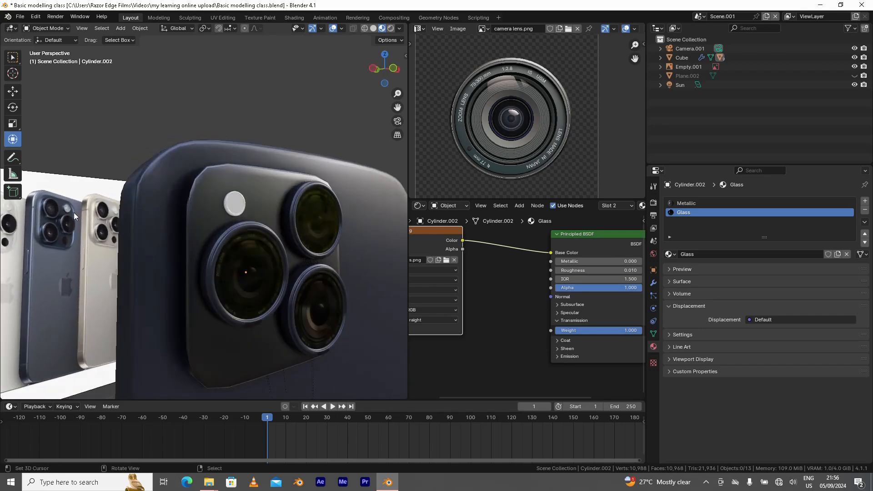
Examine the camera lenses and flash in the iPhone reference image for comparison with the model.
{"action": "middle_click_drag", "start_coordinate": [84, 228], "coordinate": [279, 280], "text": "shift"}
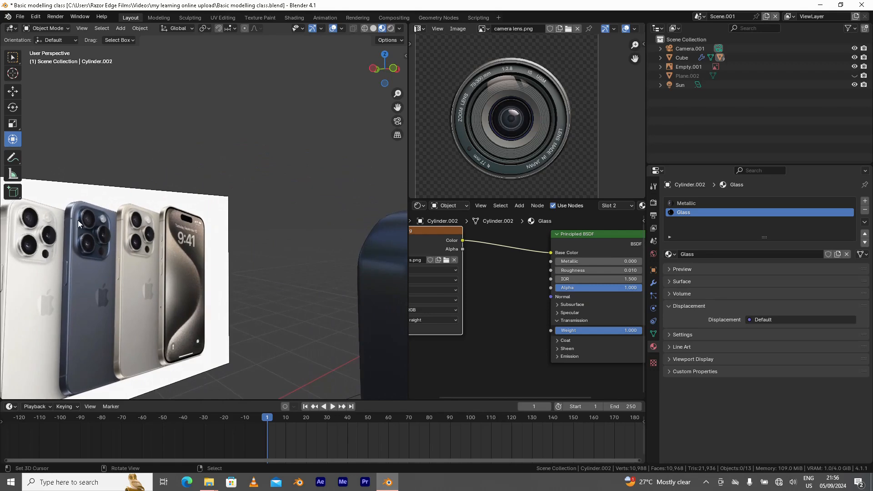
{"action": "scroll", "coordinate": [100, 212], "scroll_direction": "up", "scroll_amount": 3}
{"action": "scroll", "coordinate": [99, 218], "scroll_direction": "down", "scroll_amount": 2}
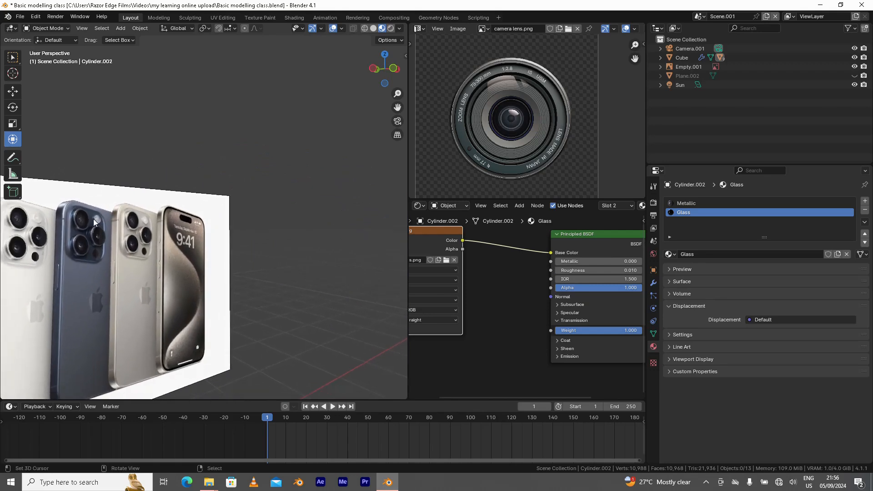
{"action": "scroll", "coordinate": [93, 219], "scroll_direction": "down", "scroll_amount": 1}
{"action": "left_click", "coordinate": [95, 223]}
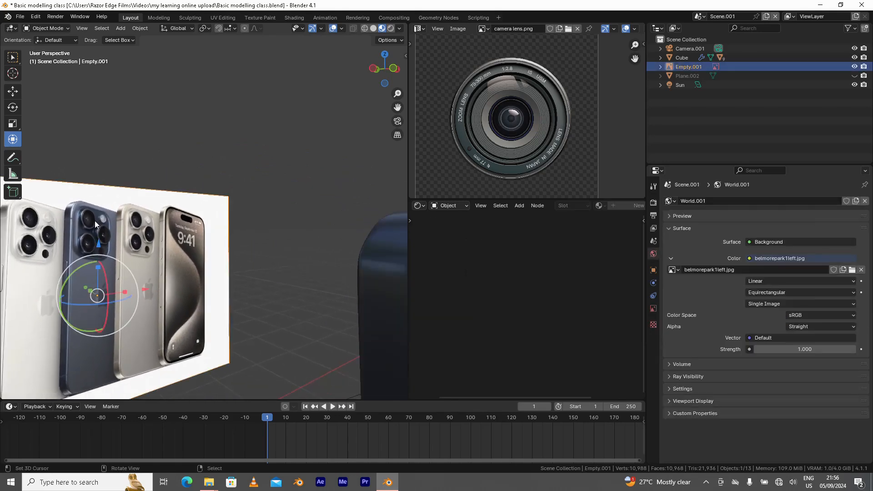
{"action": "scroll", "coordinate": [94, 220], "scroll_direction": "down", "scroll_amount": 3}
{"action": "scroll", "coordinate": [95, 220], "scroll_direction": "up", "scroll_amount": 6}
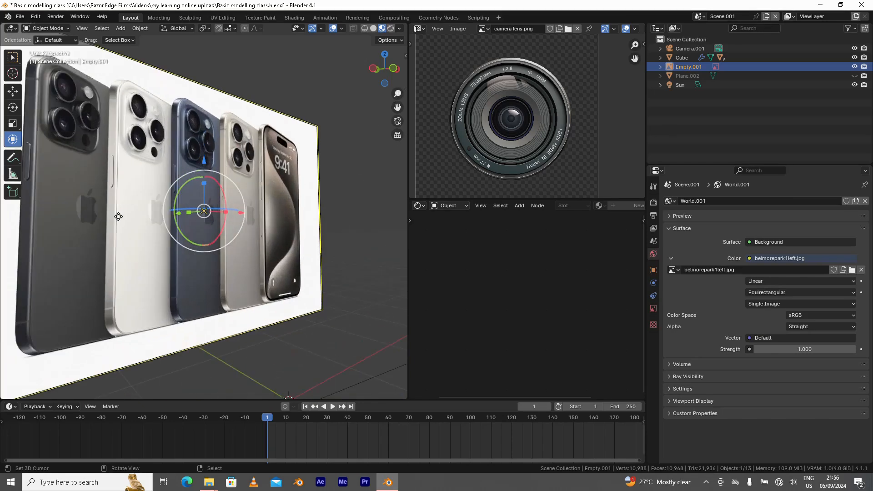
{"action": "middle_click_drag", "start_coordinate": [142, 148], "coordinate": [164, 274], "text": "shift"}
{"action": "scroll", "coordinate": [159, 221], "scroll_direction": "up", "scroll_amount": 1}
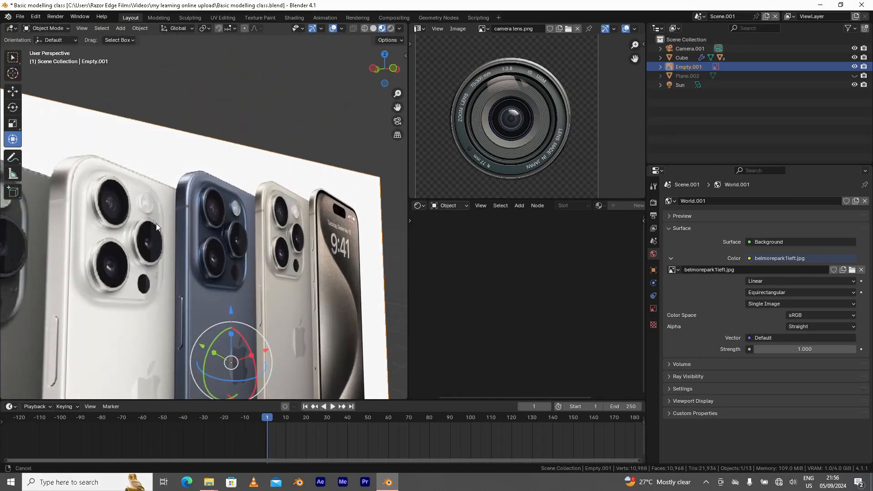
{"action": "middle_click_drag", "start_coordinate": [54, 212], "coordinate": [116, 247], "text": "shift"}
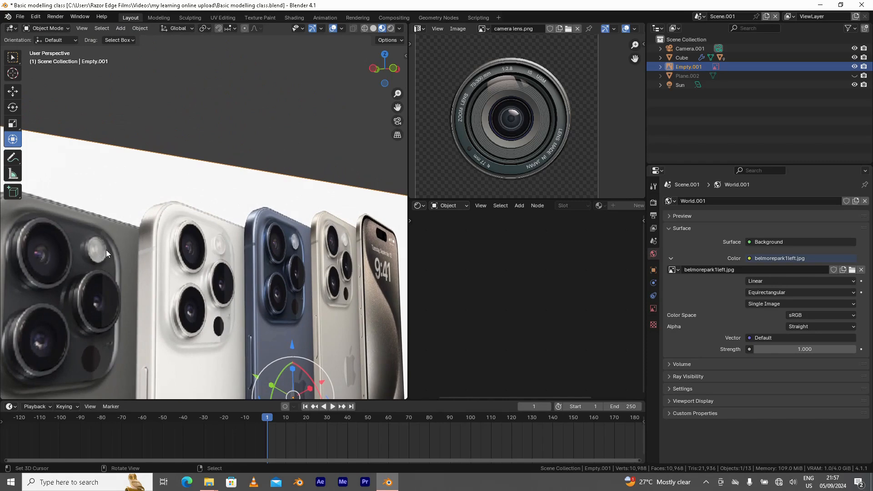
{"action": "scroll", "coordinate": [184, 279], "scroll_direction": "down", "scroll_amount": 4}
{"action": "middle_click_drag", "start_coordinate": [223, 272], "coordinate": [196, 200], "text": "shift"}
Scale the white flash disc on the camera bump up to about 1.4 times its size and move it slightly upward along Z.
{"action": "left_click", "coordinate": [241, 221]}
{"action": "key", "text": "KP_Decimal"}
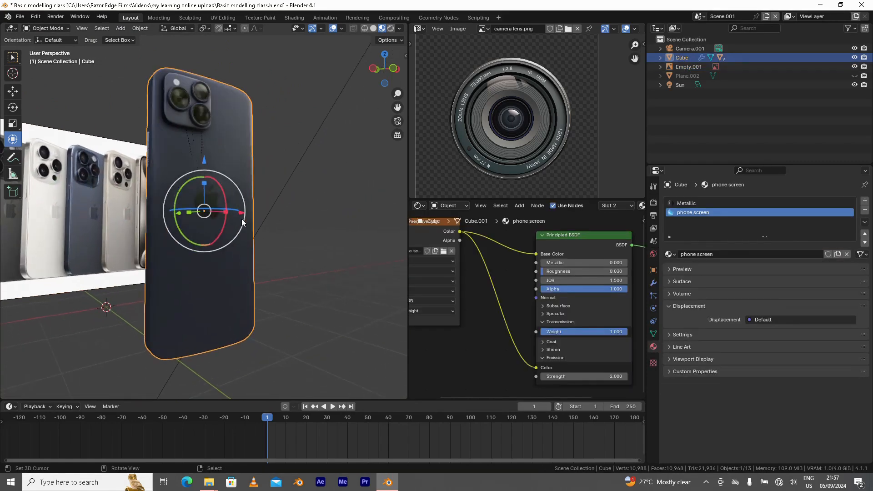
{"action": "scroll", "coordinate": [149, 185], "scroll_direction": "up", "scroll_amount": 1}
{"action": "middle_click_drag", "start_coordinate": [170, 237], "coordinate": [207, 343], "text": "shift"}
{"action": "scroll", "coordinate": [231, 234], "scroll_direction": "up", "scroll_amount": 7}
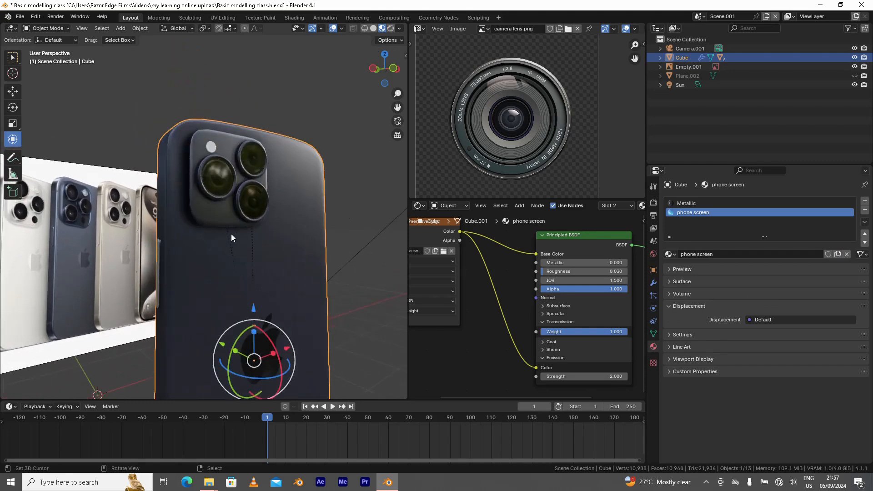
{"action": "middle_click_drag", "start_coordinate": [228, 223], "coordinate": [208, 267]}
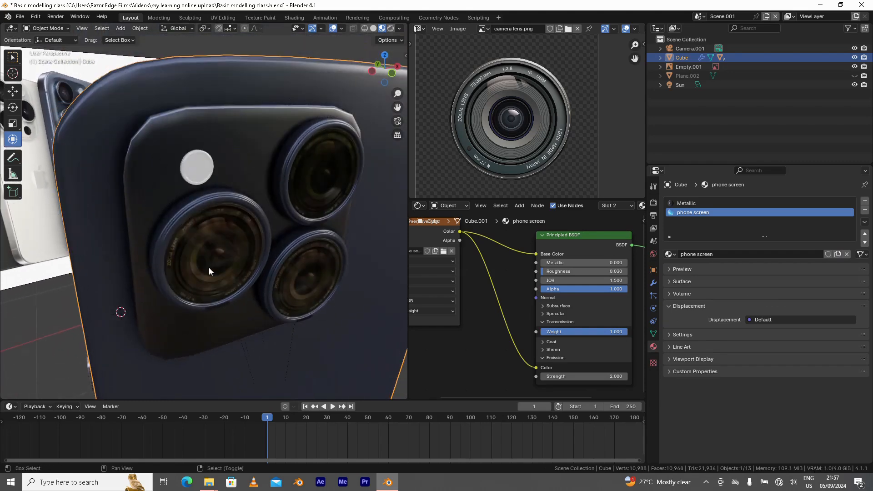
{"action": "scroll", "coordinate": [208, 267], "scroll_direction": "down", "scroll_amount": 2}
{"action": "left_click", "coordinate": [200, 197]}
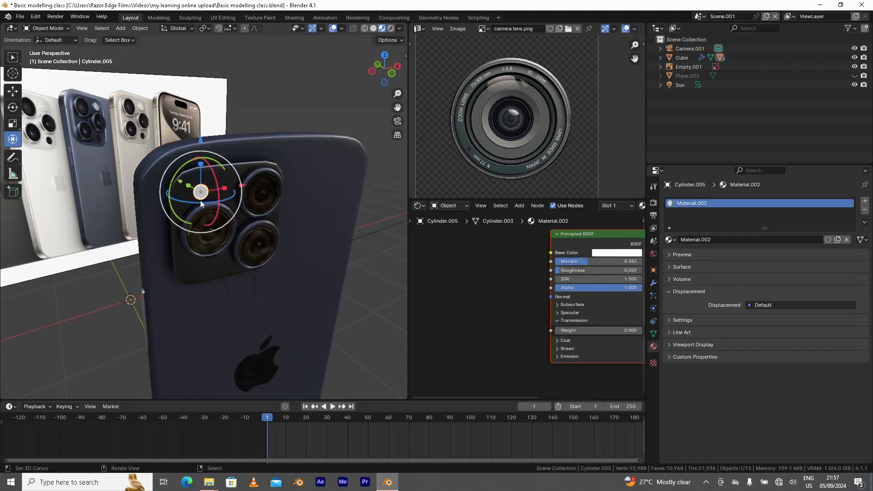
{"action": "middle_click_drag", "start_coordinate": [200, 231], "coordinate": [267, 254]}
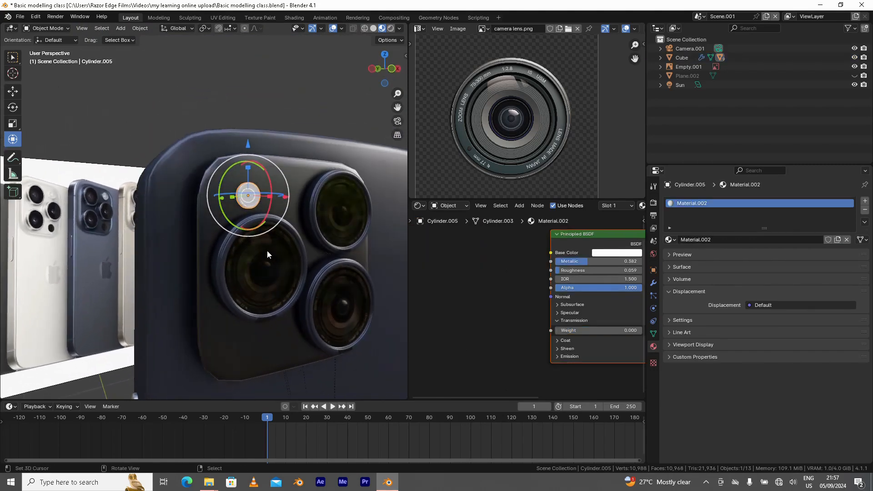
{"action": "key", "text": "s"}
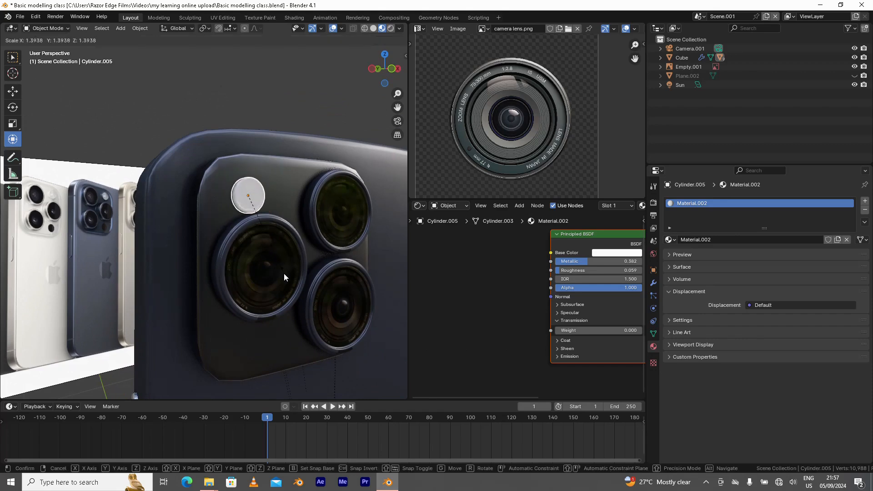
{"action": "left_click", "coordinate": [286, 281]}
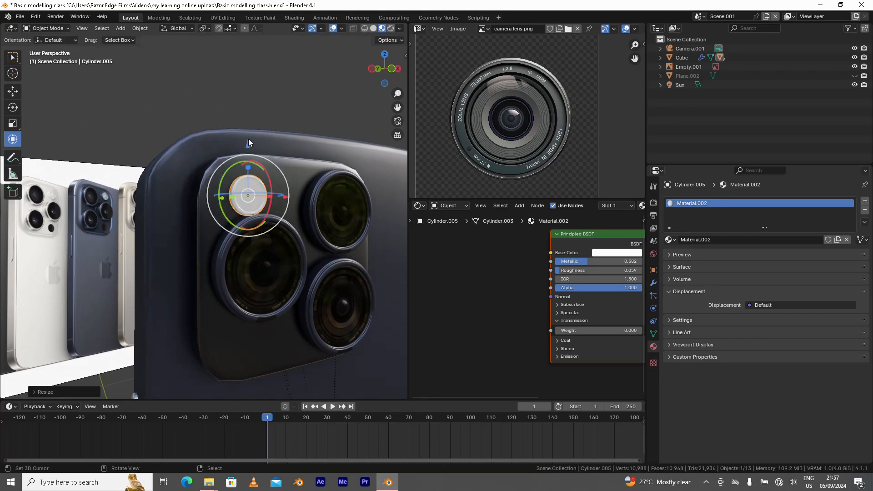
{"action": "left_click_drag", "start_coordinate": [249, 143], "coordinate": [253, 148]}
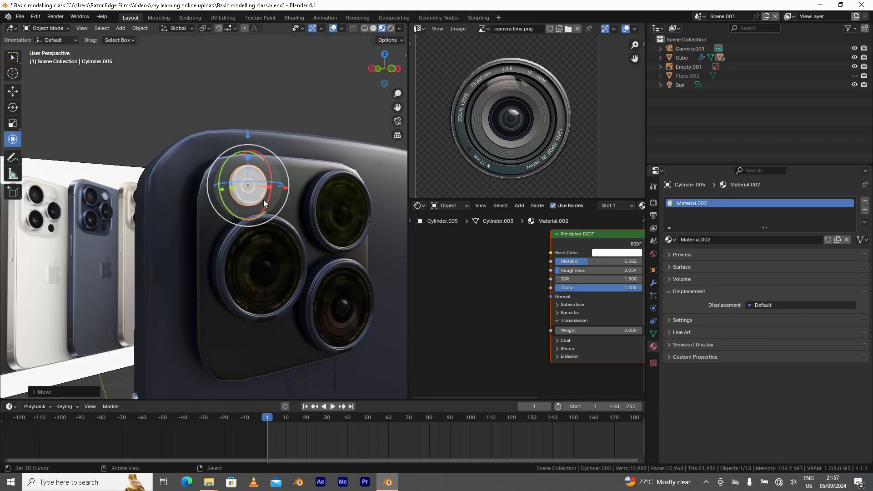
Put the flash disc into Edit Mode and select the small round face at its centre.
{"action": "scroll", "coordinate": [267, 206], "scroll_direction": "up", "scroll_amount": 2}
{"action": "middle_click_drag", "start_coordinate": [267, 207], "coordinate": [262, 229], "text": "shift"}
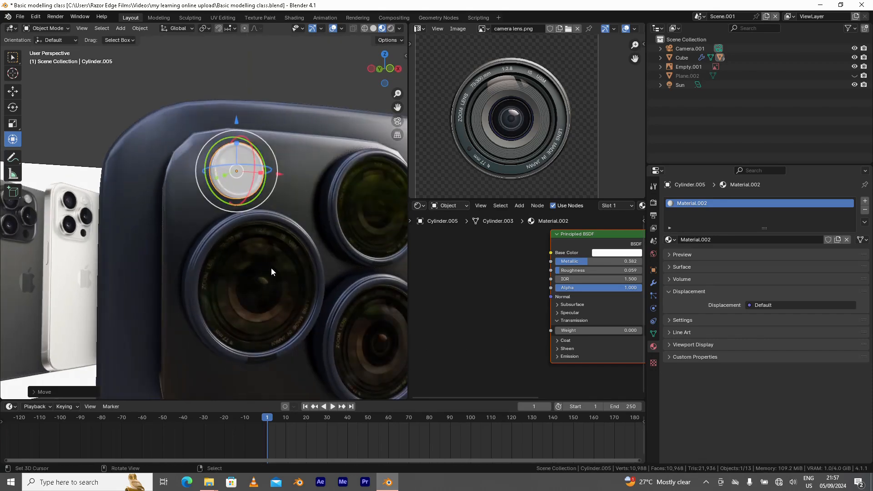
{"action": "middle_click_drag", "start_coordinate": [258, 191], "coordinate": [233, 238], "text": "shift"}
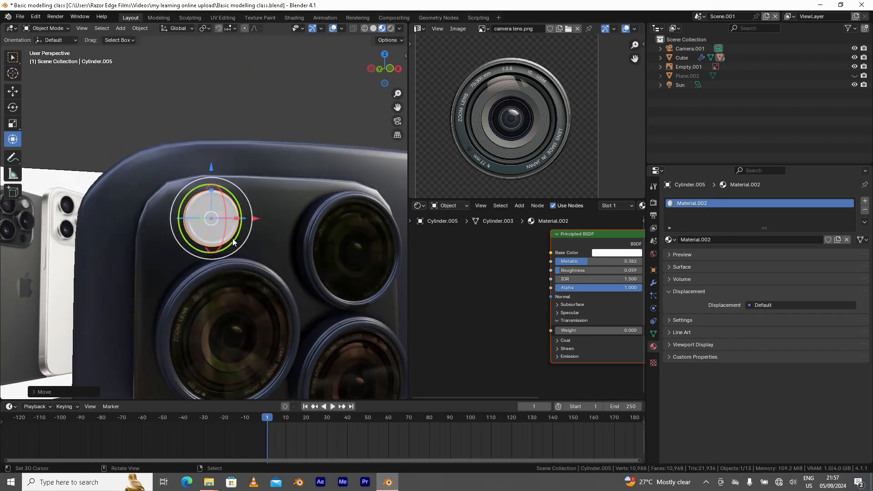
{"action": "key", "text": "Tab"}
{"action": "left_click", "coordinate": [234, 185]}
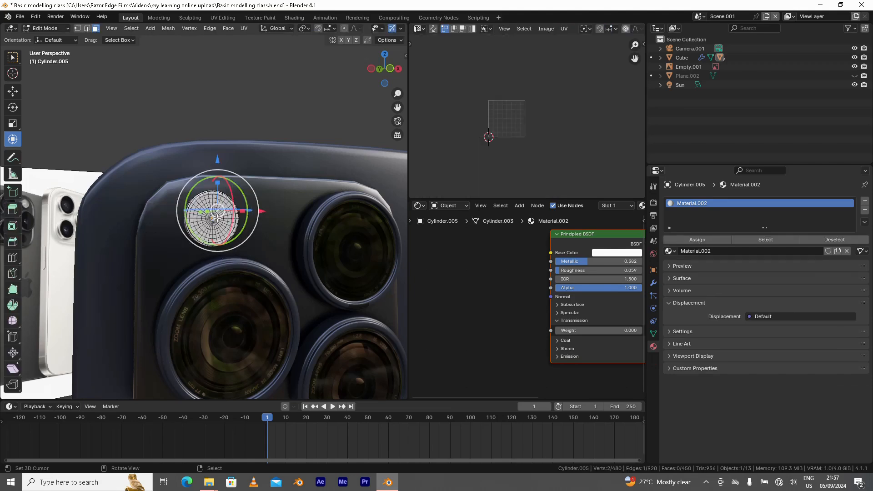
{"action": "scroll", "coordinate": [232, 223], "scroll_direction": "up", "scroll_amount": 2}
{"action": "middle_click_drag", "start_coordinate": [232, 223], "coordinate": [238, 228]}
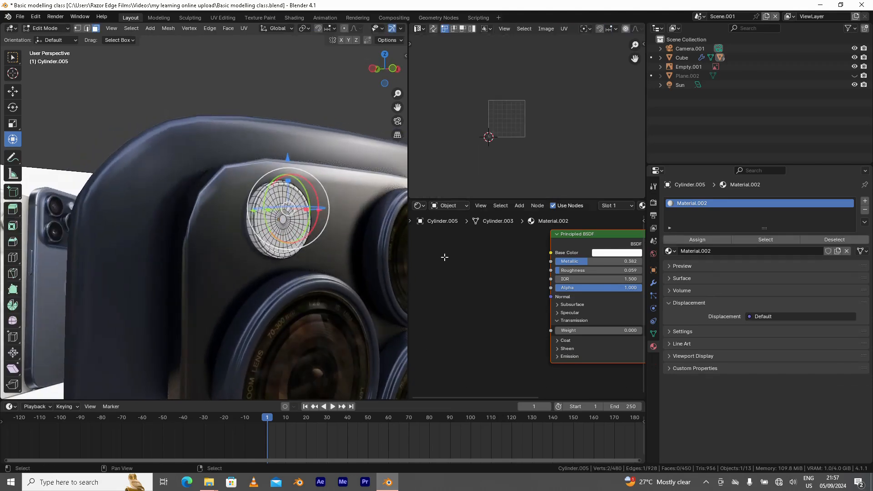
{"action": "left_click", "coordinate": [283, 219]}
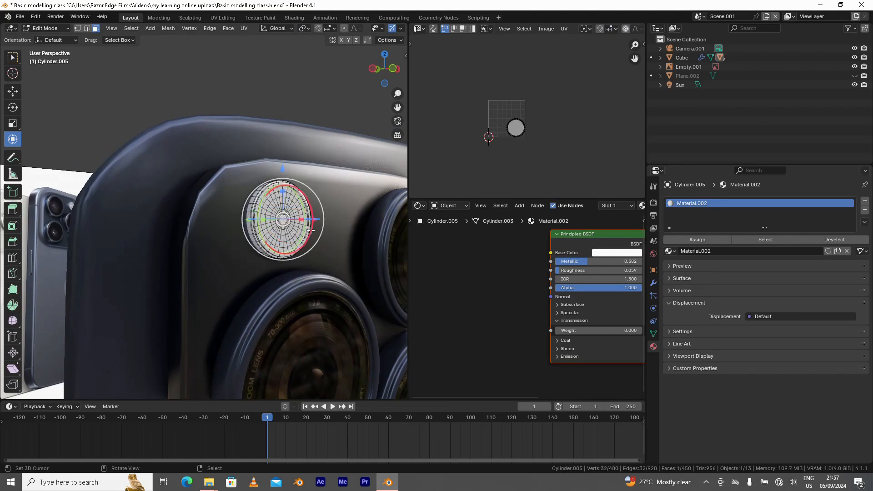
Grow the face selection outward by six rings to cover the flash disc's front inside its rim.
{"action": "scroll", "coordinate": [309, 182], "scroll_direction": "up", "scroll_amount": 2}
{"action": "scroll", "coordinate": [309, 182], "scroll_direction": "up", "scroll_amount": 2}
{"action": "middle_click_drag", "start_coordinate": [314, 225], "coordinate": [301, 227]}
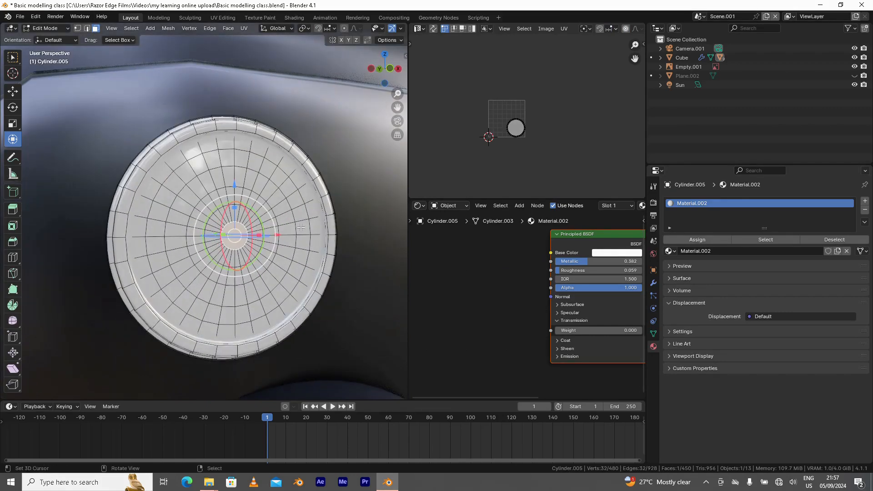
{"action": "key", "text": "ctrl"}
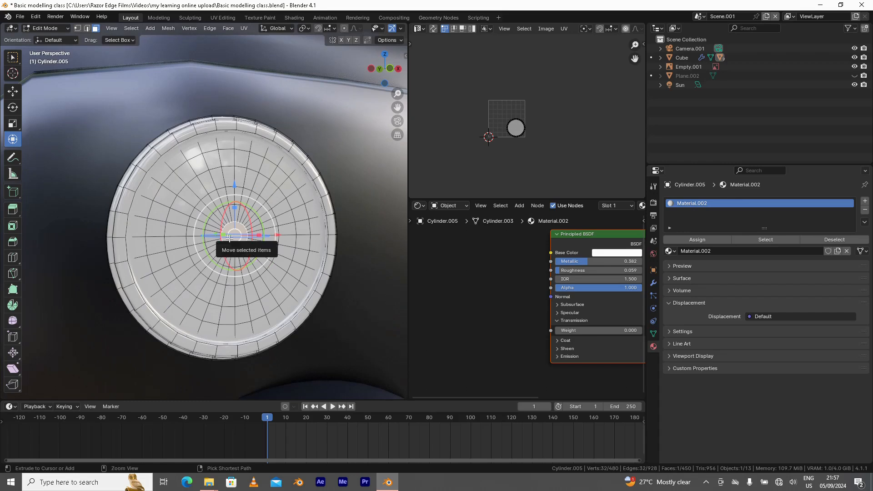
{"action": "key", "text": "ctrl+KP_Add"}
{"action": "key", "text": "ctrl+KP_Add"}
{"action": "key", "text": "ctrl+KP_Add"}
{"action": "key", "text": "ctrl+KP_Add"}
{"action": "key", "text": "ctrl+KP_Add"}
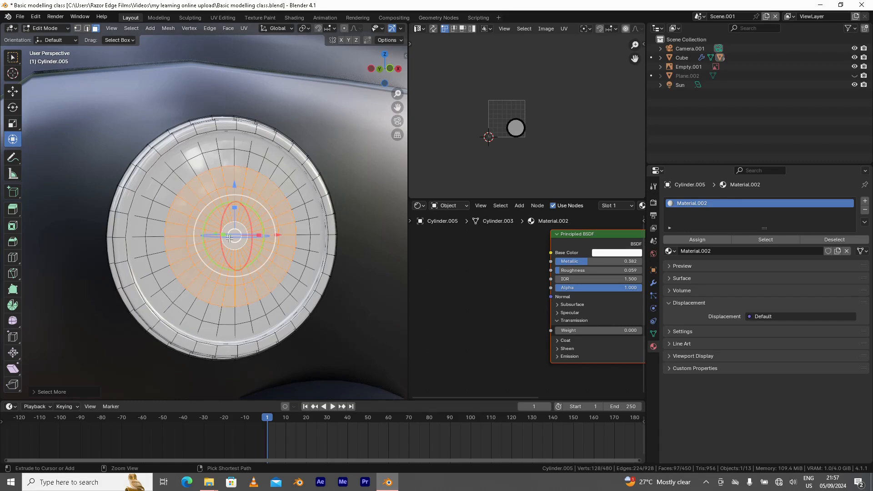
{"action": "key", "text": "ctrl+KP_Add"}
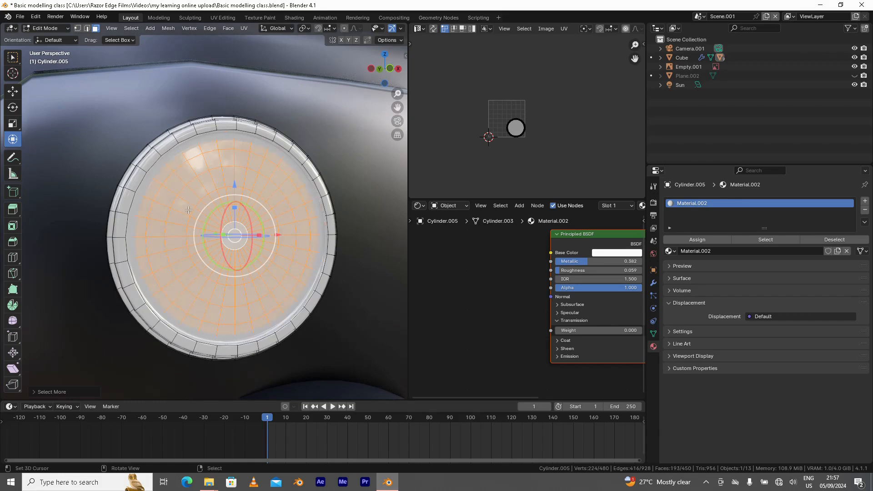
Check the selection's boundary against the flash disc's rim by extending it one ring and shrinking it back.
{"action": "middle_click_drag", "start_coordinate": [189, 210], "coordinate": [201, 210]}
{"action": "scroll", "coordinate": [201, 211], "scroll_direction": "down", "scroll_amount": 8}
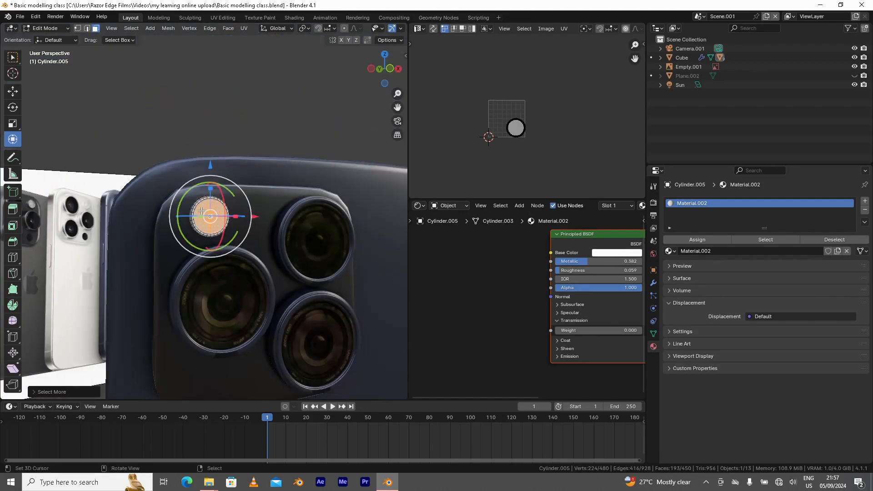
{"action": "scroll", "coordinate": [201, 211], "scroll_direction": "up", "scroll_amount": 6}
{"action": "key", "text": "ctrl+KP_Add"}
{"action": "key", "text": "ctrl+KP_Subtract"}
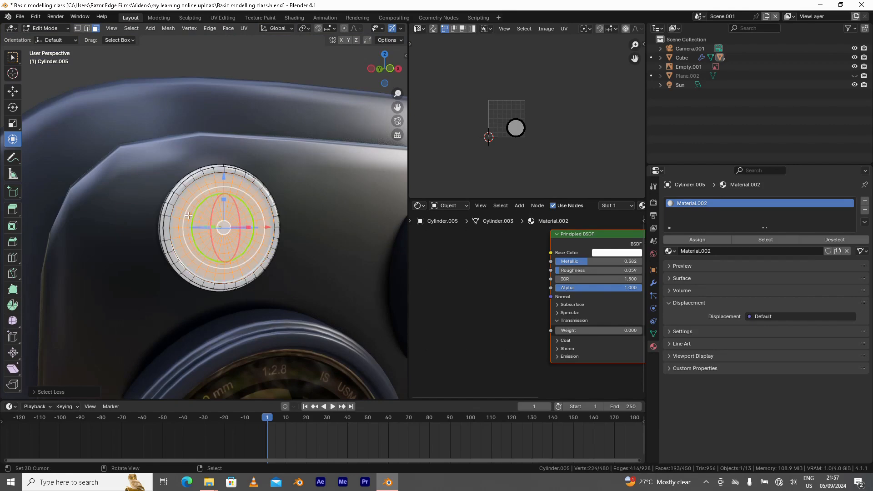
{"action": "scroll", "coordinate": [195, 211], "scroll_direction": "up", "scroll_amount": 2}
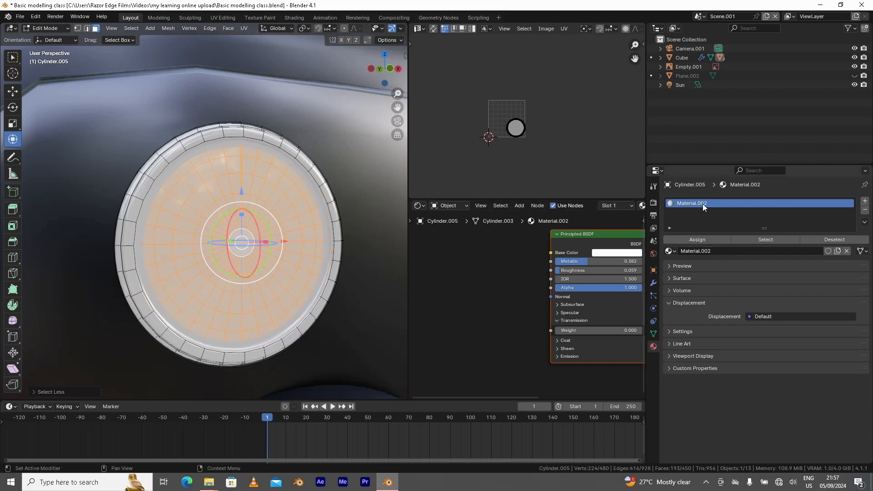
{"action": "middle_click_drag", "start_coordinate": [236, 199], "coordinate": [248, 194]}
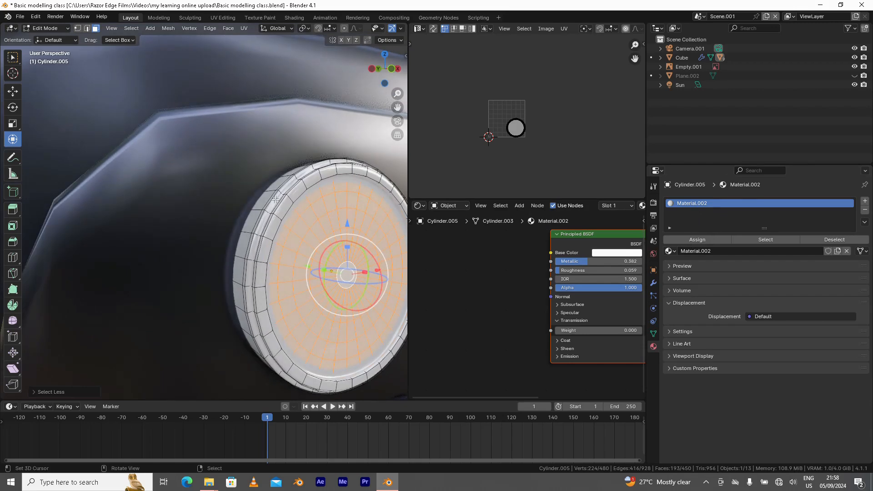
{"action": "scroll", "coordinate": [293, 293], "scroll_direction": "down", "scroll_amount": 4}
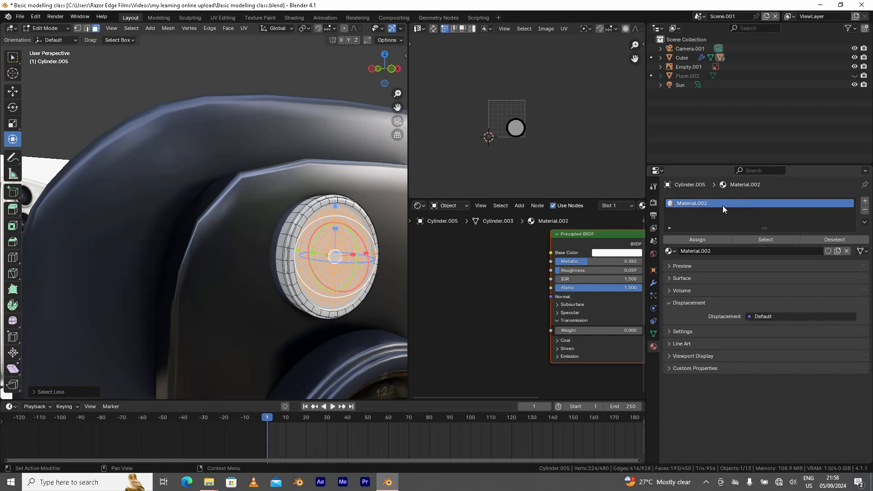
Rename the flash disc's existing material as "flash surrounding".
{"action": "double_click", "coordinate": [716, 251]}
{"action": "type", "text": "flash surrounding"}
{"action": "key", "text": "Return"}
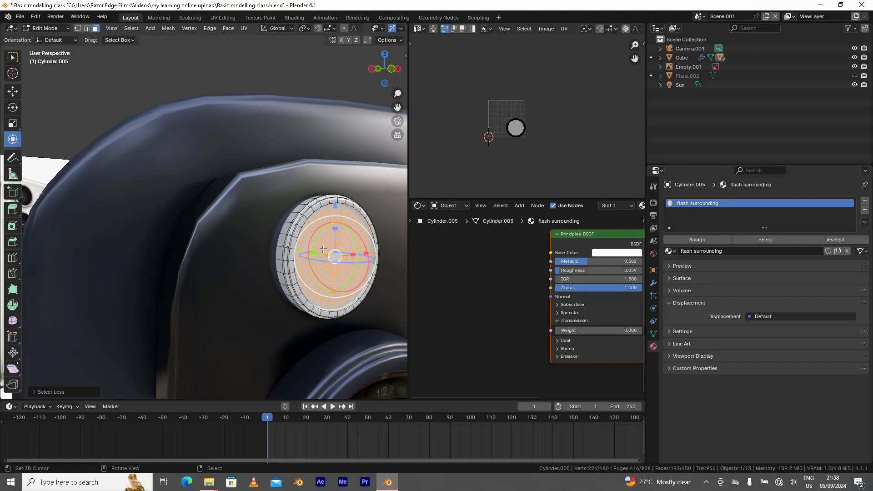
Add a second material slot with a new material named "Flash center" and assign it to the selected front faces.
{"action": "middle_click_drag", "start_coordinate": [333, 257], "coordinate": [324, 255]}
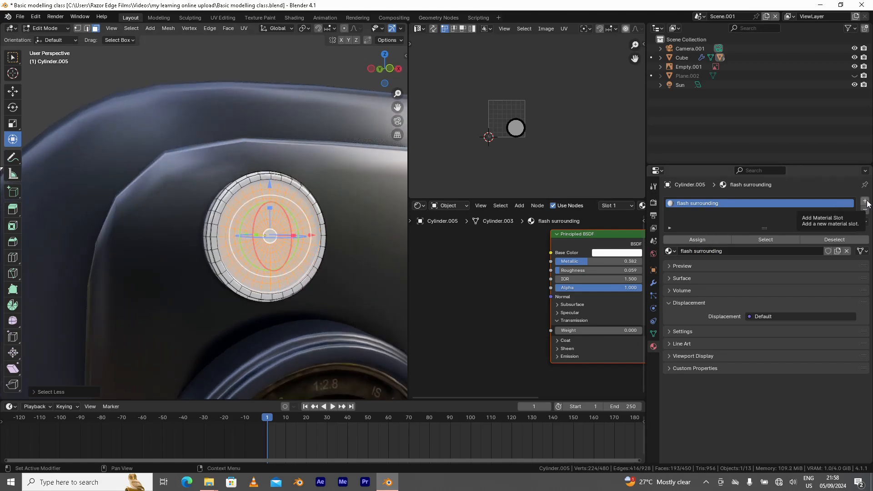
{"action": "left_click", "coordinate": [864, 201]}
{"action": "left_click", "coordinate": [697, 253]}
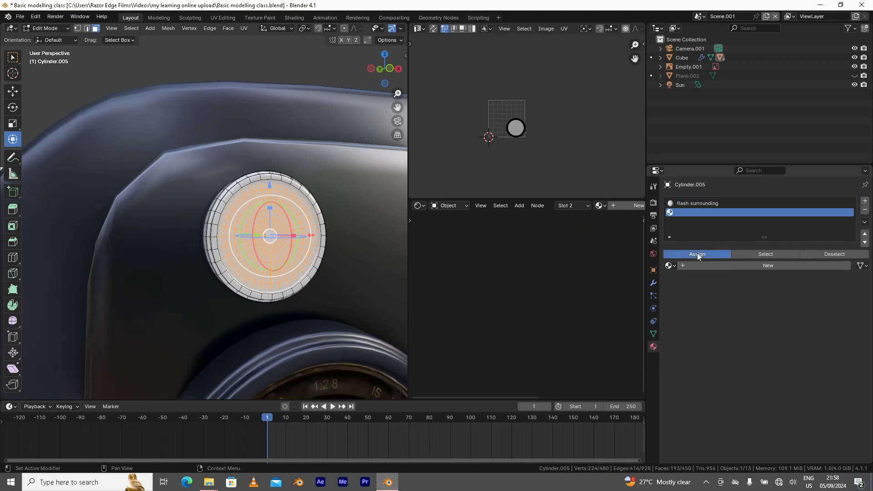
{"action": "left_click", "coordinate": [741, 265]}
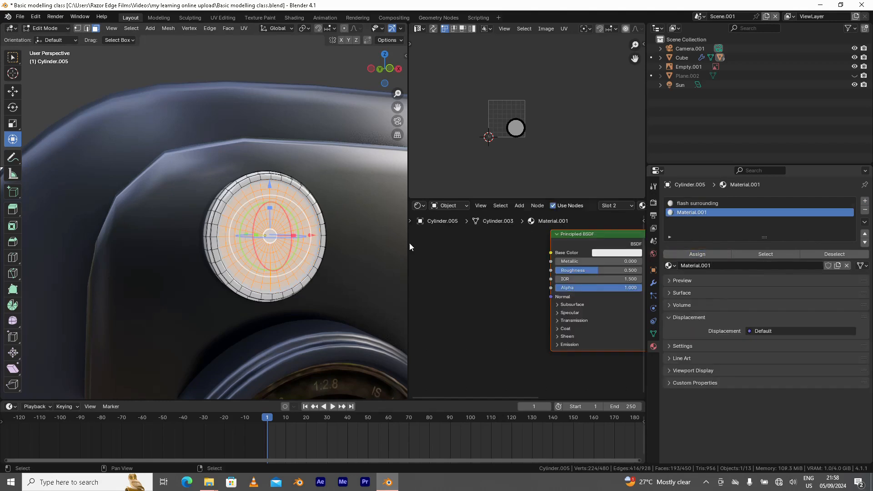
{"action": "left_click", "coordinate": [713, 266]}
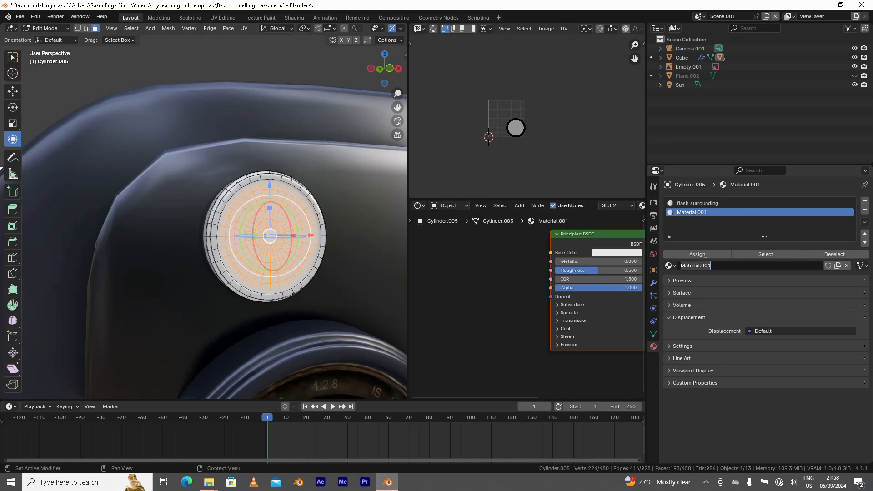
{"action": "type", "text": "Flash center"}
{"action": "key", "text": "Return"}
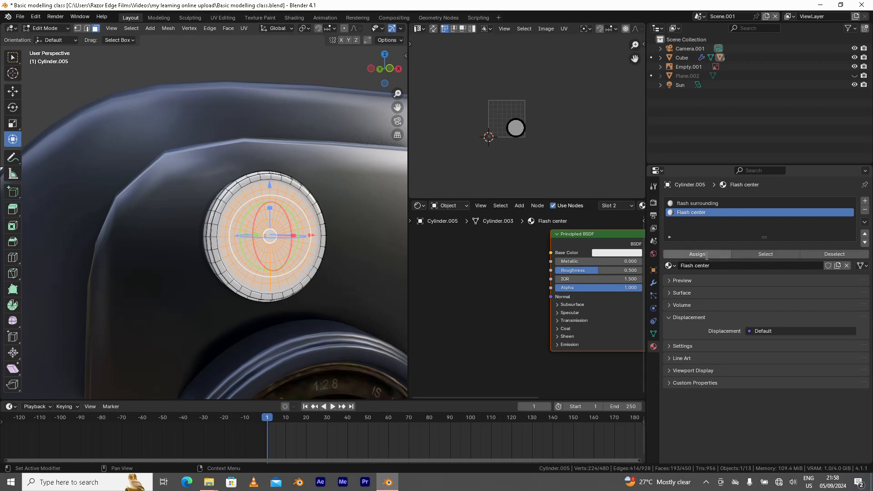
{"action": "left_click", "coordinate": [707, 256]}
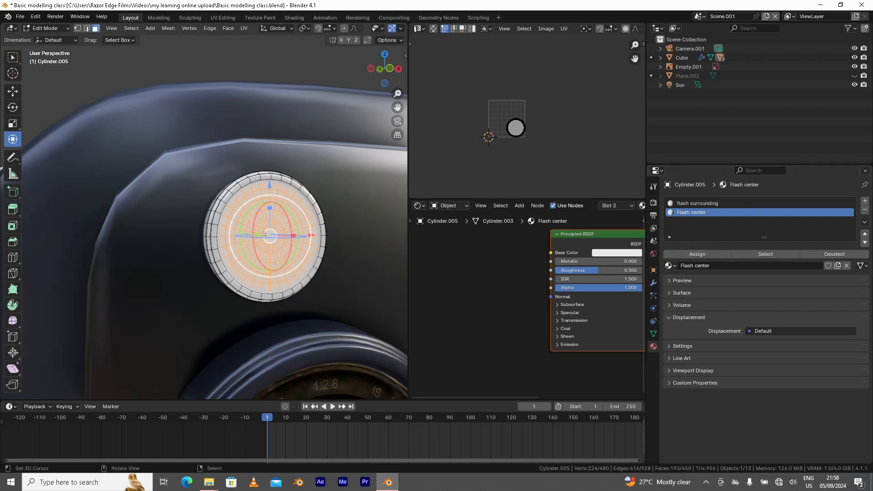
Unwrap the selected front faces of the flash disc.
{"action": "middle_click_drag", "start_coordinate": [279, 239], "coordinate": [276, 237], "text": "shift"}
{"action": "scroll", "coordinate": [506, 121], "scroll_direction": "up", "scroll_amount": 6}
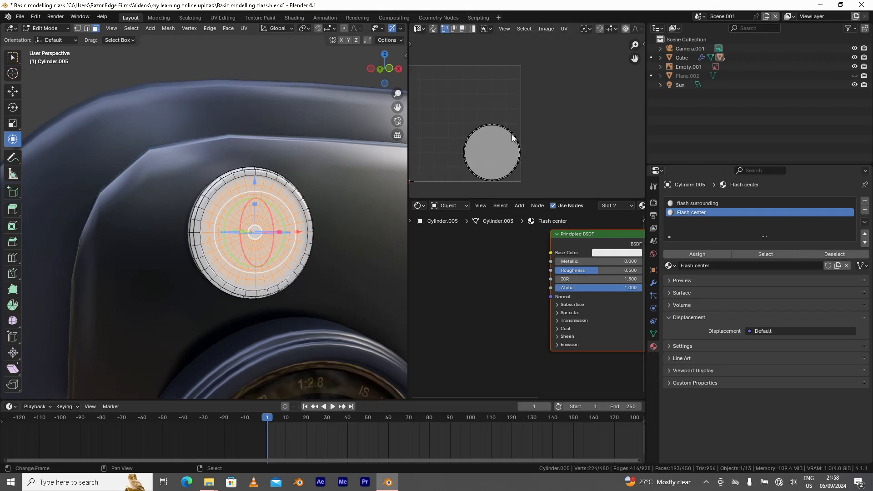
{"action": "scroll", "coordinate": [584, 112], "scroll_direction": "up", "scroll_amount": 1}
{"action": "scroll", "coordinate": [514, 130], "scroll_direction": "up", "scroll_amount": 3}
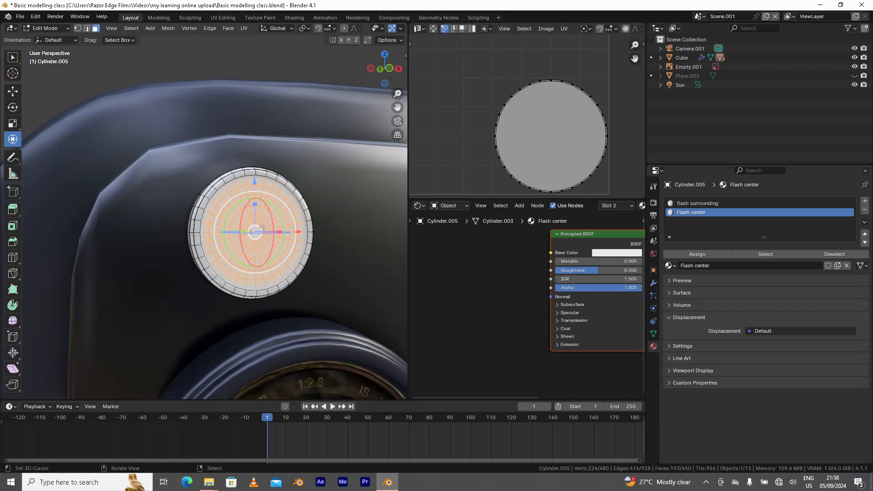
{"action": "key", "text": "u"}
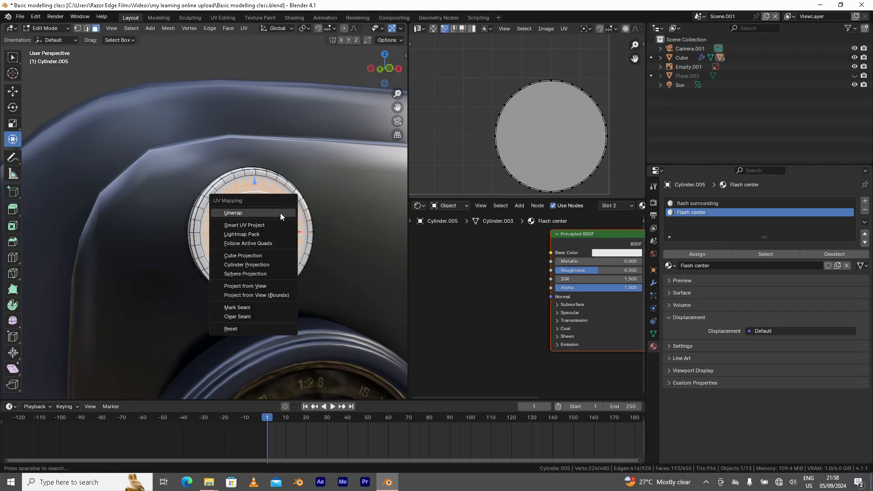
{"action": "left_click", "coordinate": [280, 212]}
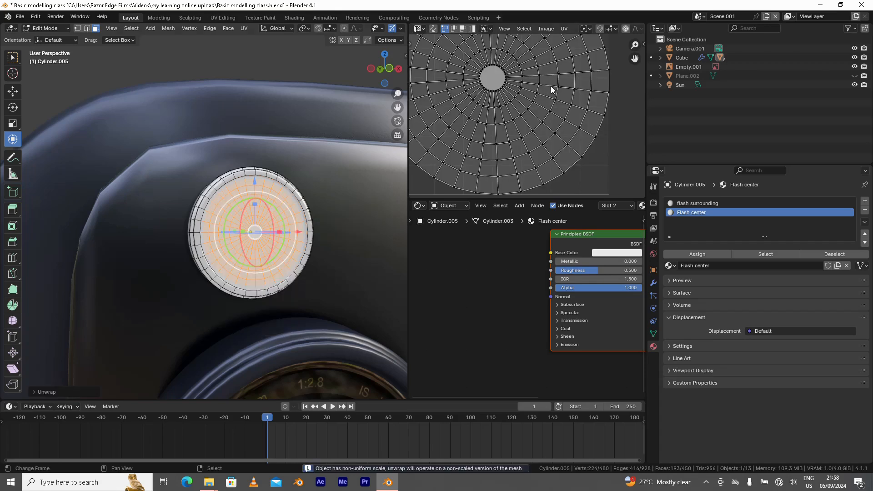
{"action": "scroll", "coordinate": [517, 93], "scroll_direction": "down", "scroll_amount": 1}
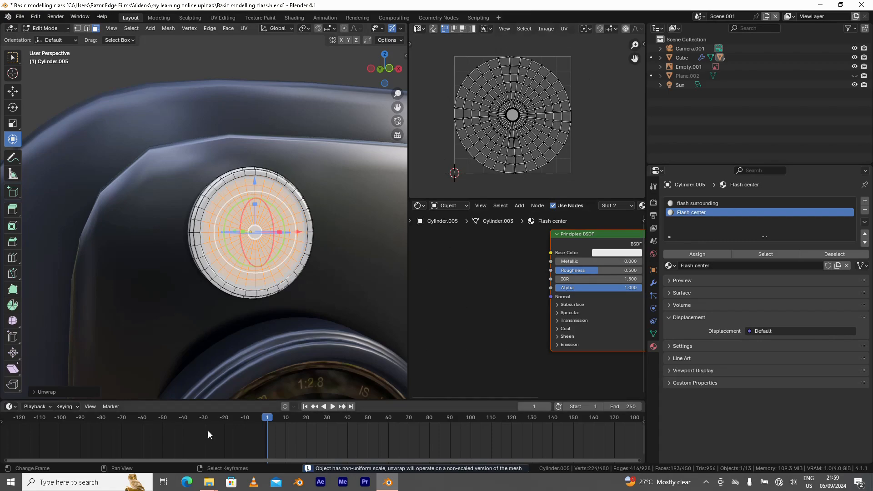
Bring the IPhone_XR_Flashlight image from the my learning online upload folder into the Flash center node tree and connect its Color to Base Color.
{"action": "mouse_move", "coordinate": [211, 485]}
{"action": "left_click", "coordinate": [232, 457]}
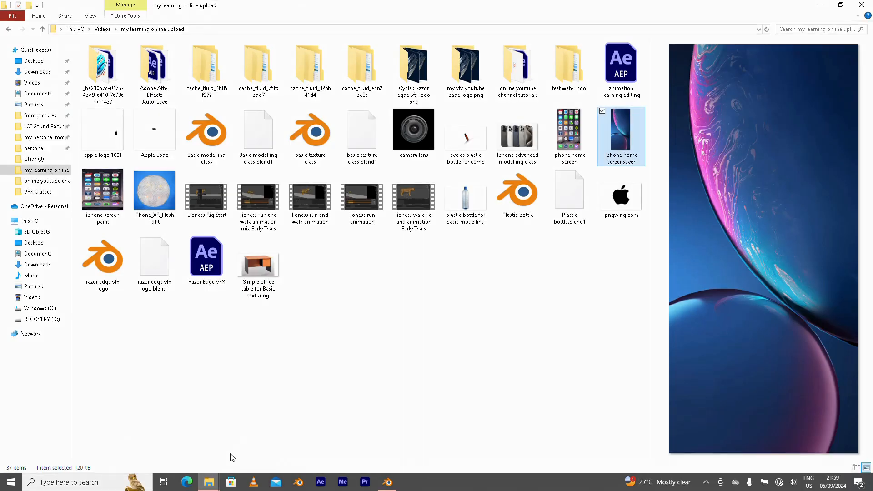
{"action": "left_click", "coordinate": [160, 192]}
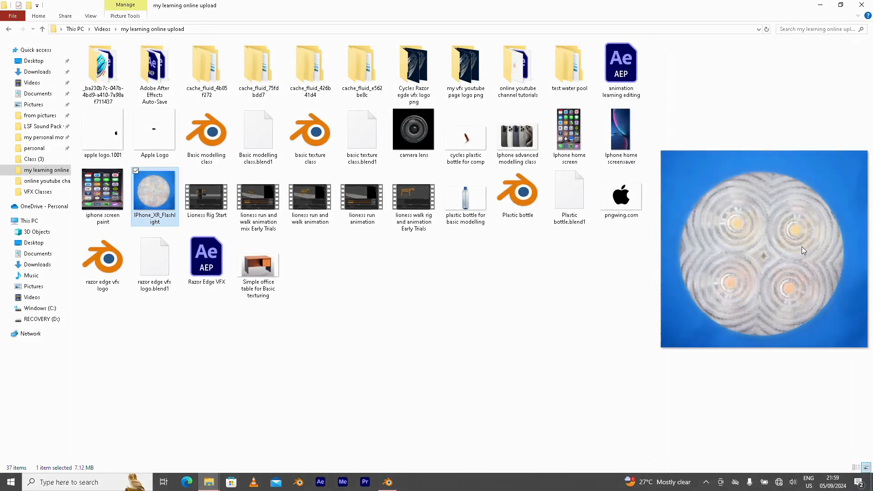
{"action": "left_click_drag", "start_coordinate": [153, 190], "coordinate": [519, 116]}
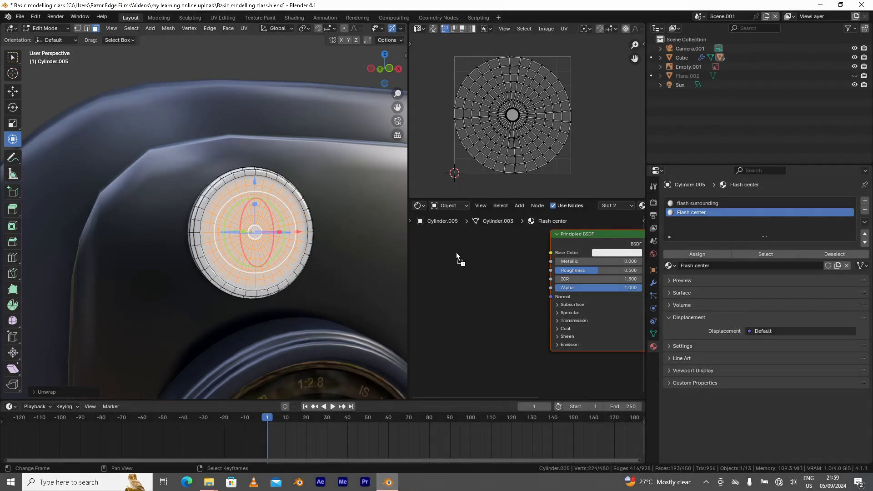
{"action": "key", "text": "ctrl+v"}
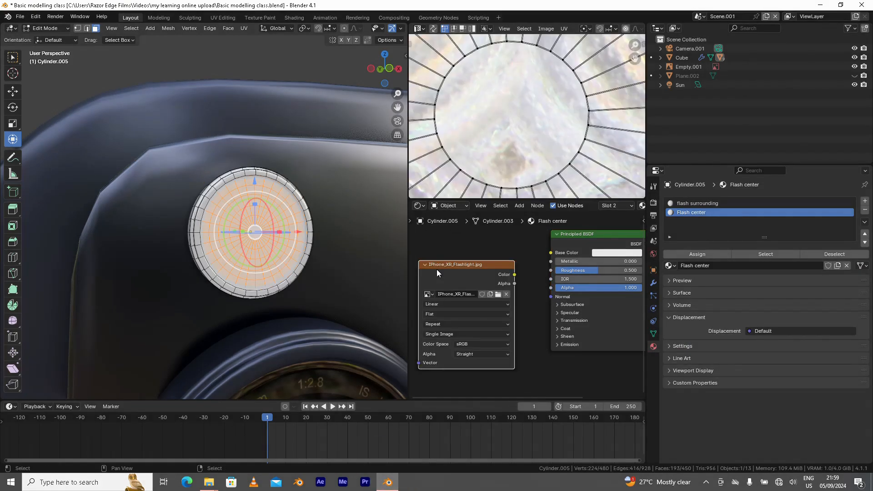
{"action": "scroll", "coordinate": [525, 258], "scroll_direction": "down", "scroll_amount": 2}
{"action": "left_click_drag", "start_coordinate": [502, 263], "coordinate": [545, 263]}
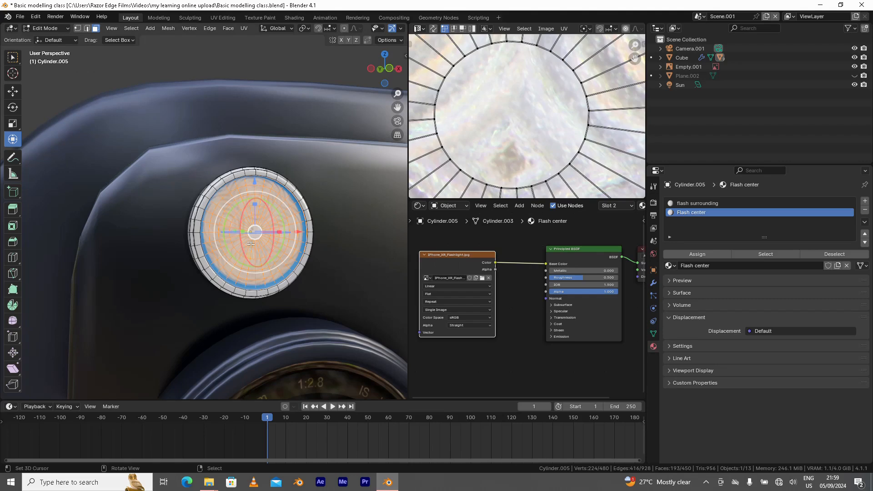
Scale all the flash UVs to just under 0.8 times their size and shift them slightly down to fit inside the round flashlight in the image.
{"action": "scroll", "coordinate": [522, 147], "scroll_direction": "down", "scroll_amount": 6}
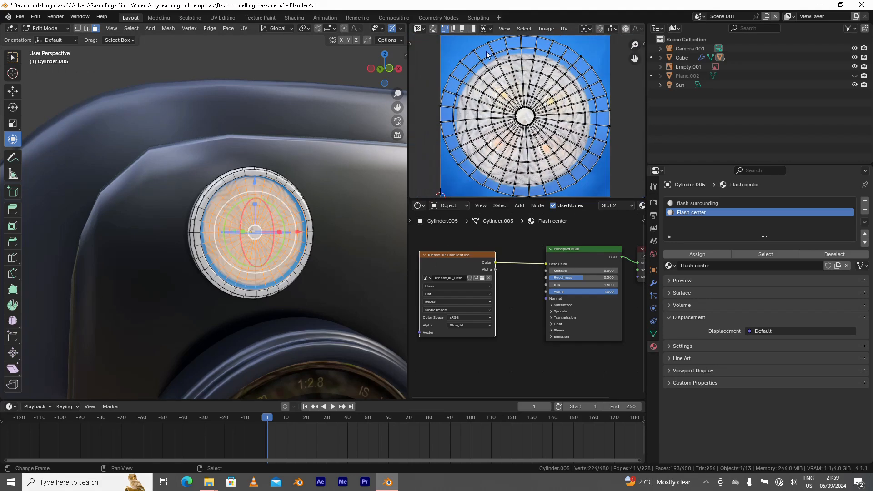
{"action": "key", "text": "a"}
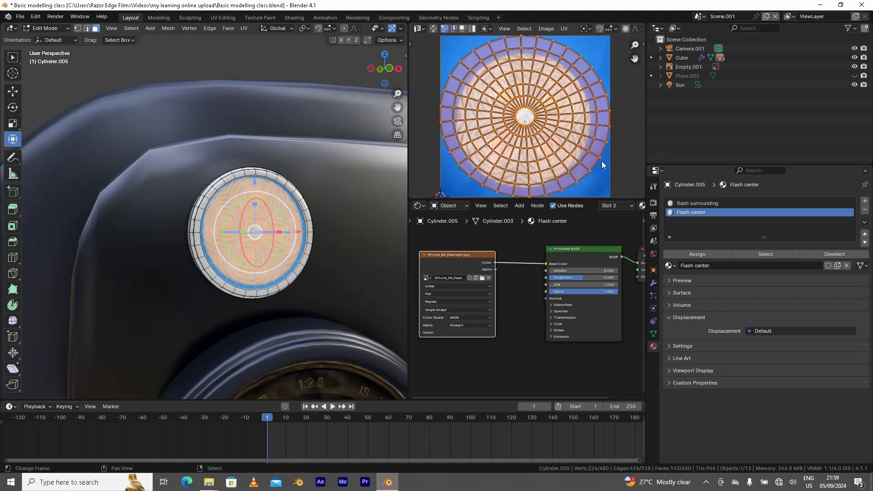
{"action": "key", "text": "s"}
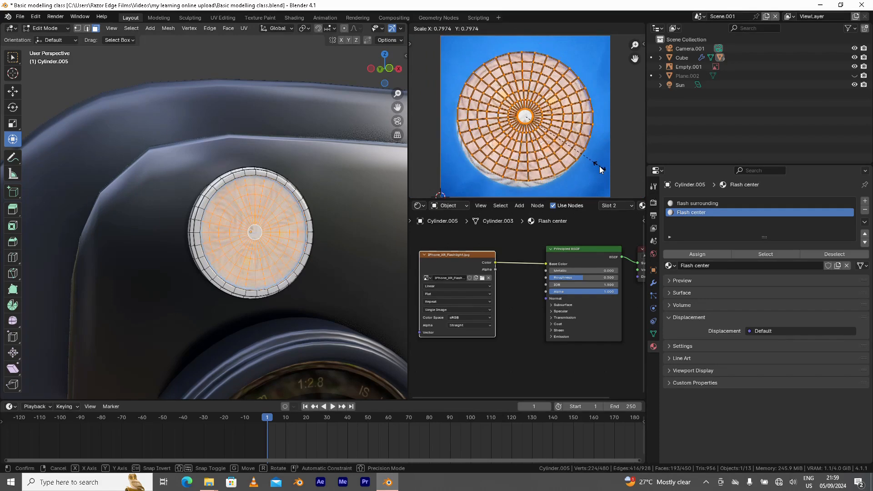
{"action": "left_click", "coordinate": [595, 169]}
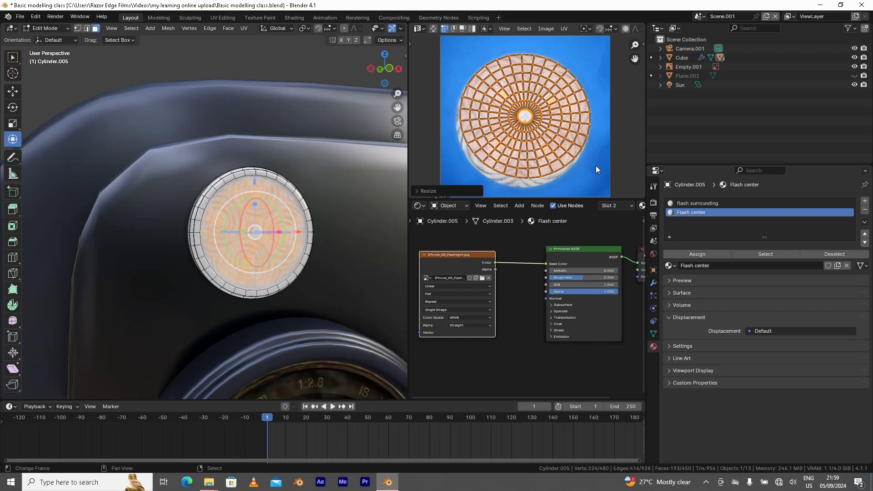
{"action": "key", "text": "g"}
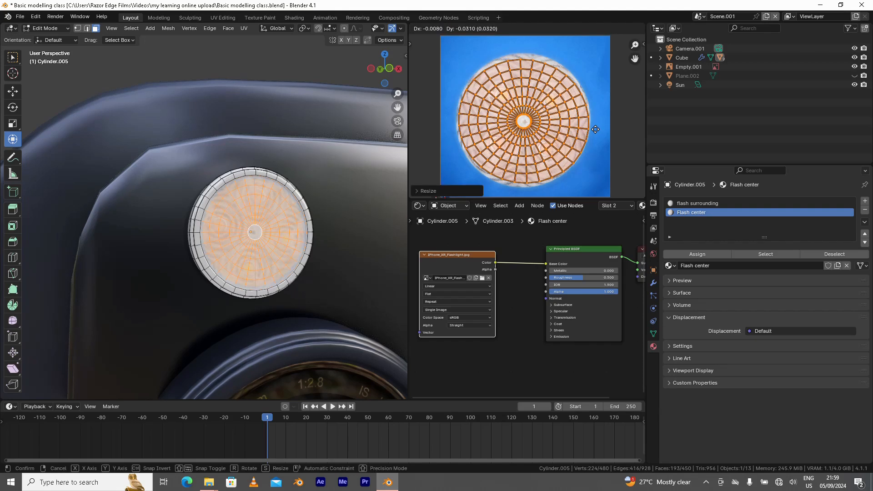
{"action": "left_click", "coordinate": [595, 129]}
{"action": "key", "text": "s"}
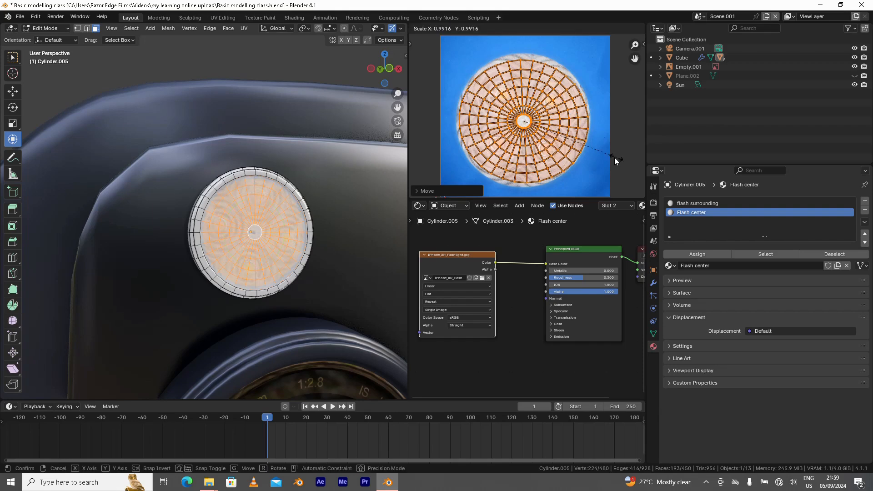
{"action": "left_click", "coordinate": [614, 161]}
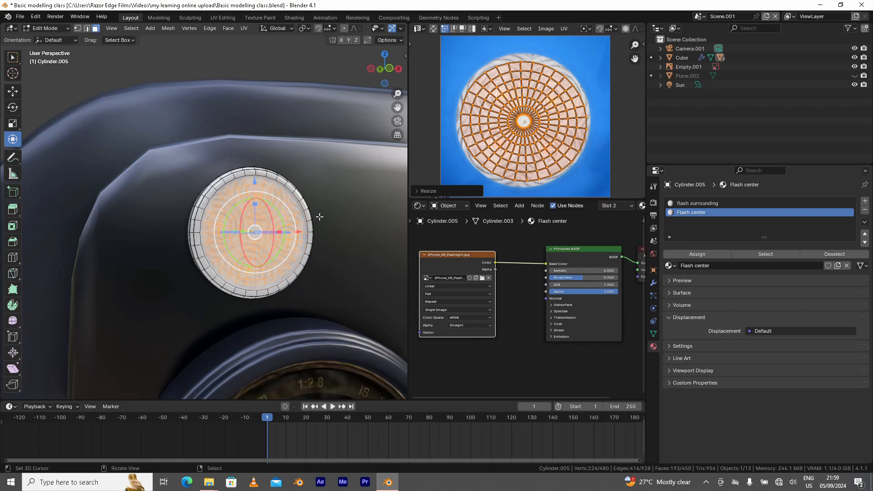
Return the flash disc to Object Mode and view its textured front.
{"action": "key", "text": "ctrl+Tab"}
{"action": "left_click", "coordinate": [316, 163]}
{"action": "middle_click_drag", "start_coordinate": [298, 246], "coordinate": [275, 200]}
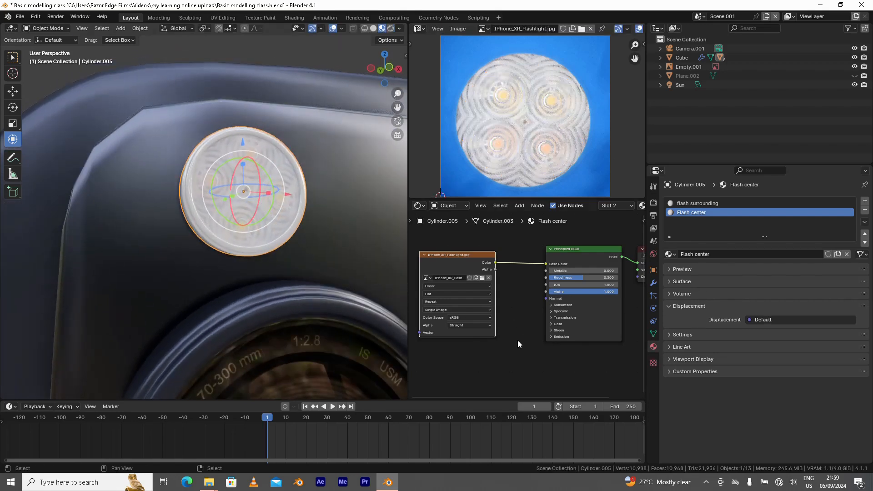
Move the flashlight image texture node farther away from the Principled BSDF node.
{"action": "middle_click_drag", "start_coordinate": [519, 327], "coordinate": [525, 328]}
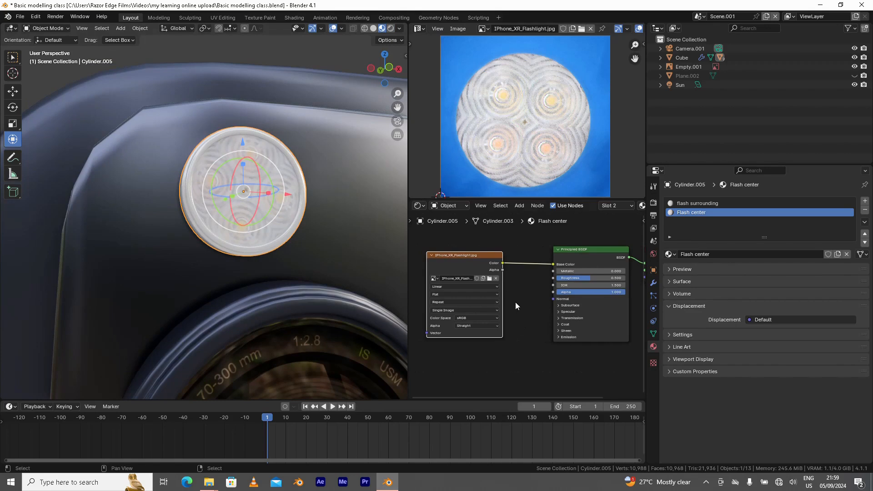
{"action": "scroll", "coordinate": [516, 305], "scroll_direction": "down", "scroll_amount": 1}
{"action": "left_click", "coordinate": [510, 250]}
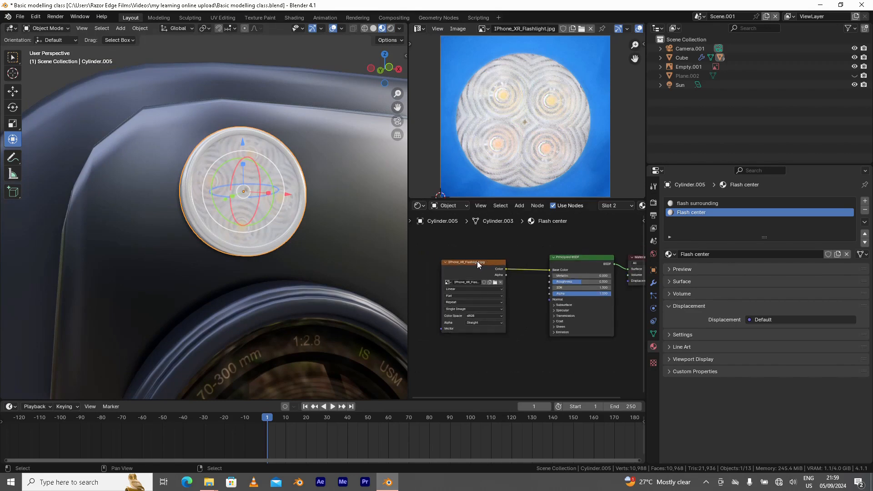
{"action": "left_click_drag", "start_coordinate": [476, 262], "coordinate": [448, 244]}
{"action": "middle_click_drag", "start_coordinate": [499, 286], "coordinate": [504, 280]}
{"action": "scroll", "coordinate": [507, 287], "scroll_direction": "down", "scroll_amount": 3}
{"action": "middle_click_drag", "start_coordinate": [295, 209], "coordinate": [316, 206]}
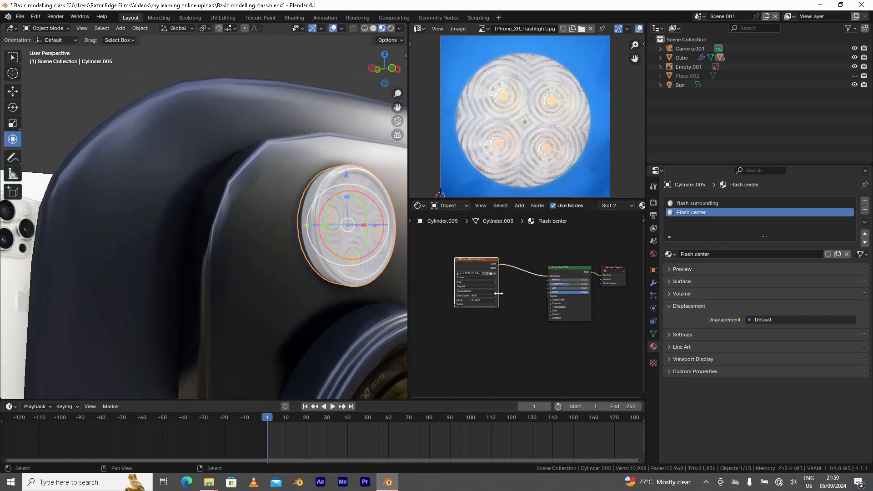
Set the Flash center material's roughness to 0.105.
{"action": "scroll", "coordinate": [528, 307], "scroll_direction": "up", "scroll_amount": 4}
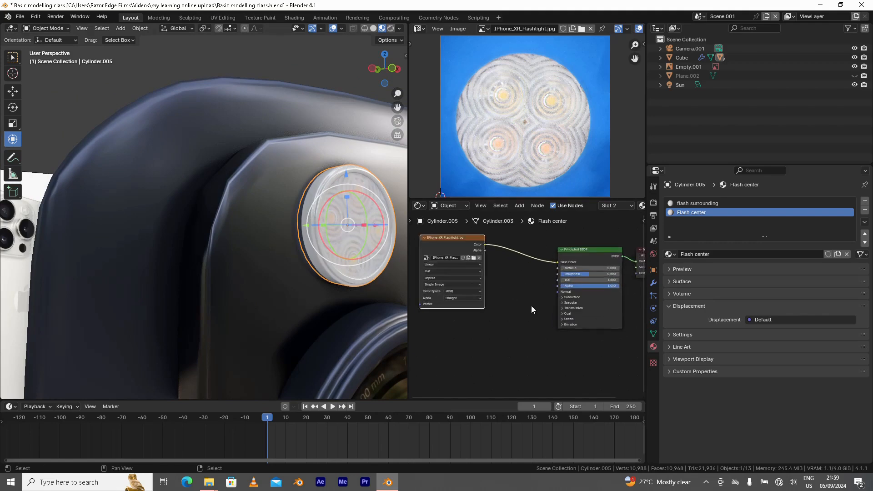
{"action": "scroll", "coordinate": [530, 304], "scroll_direction": "up", "scroll_amount": 2}
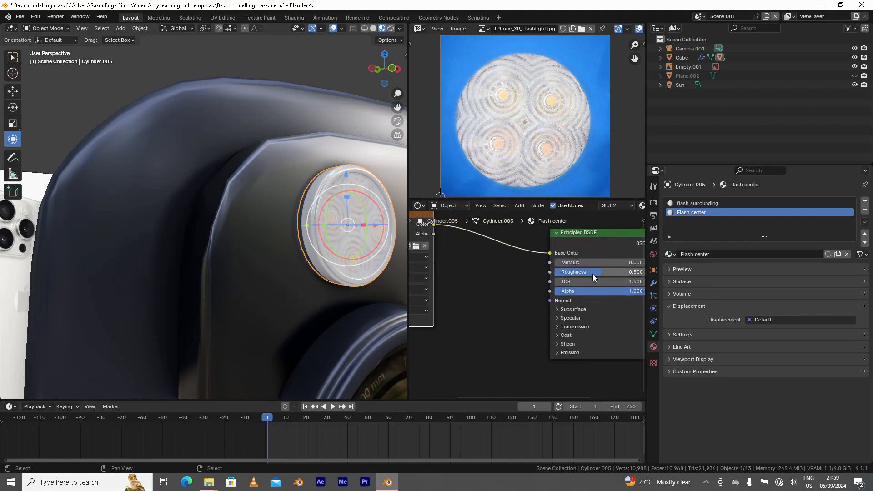
{"action": "left_click_drag", "start_coordinate": [587, 274], "coordinate": [545, 271]}
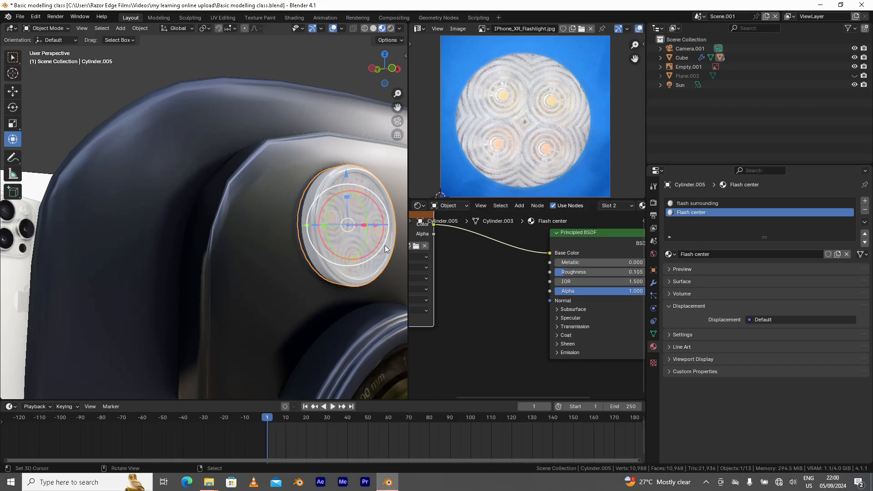
Examine the glossy flash disc up close from an oblique angle and compare it with the flashlight image.
{"action": "middle_click_drag", "start_coordinate": [383, 245], "coordinate": [325, 212]}
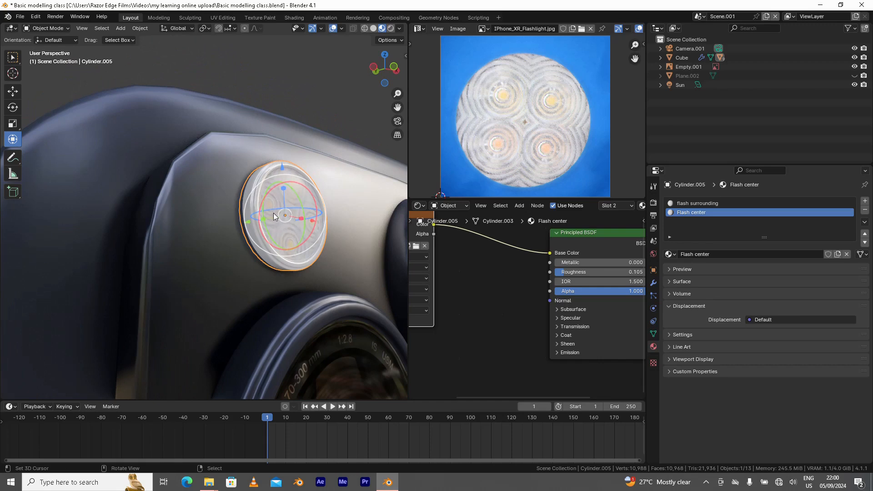
{"action": "scroll", "coordinate": [278, 214], "scroll_direction": "up", "scroll_amount": 3}
{"action": "scroll", "coordinate": [512, 140], "scroll_direction": "up", "scroll_amount": 3}
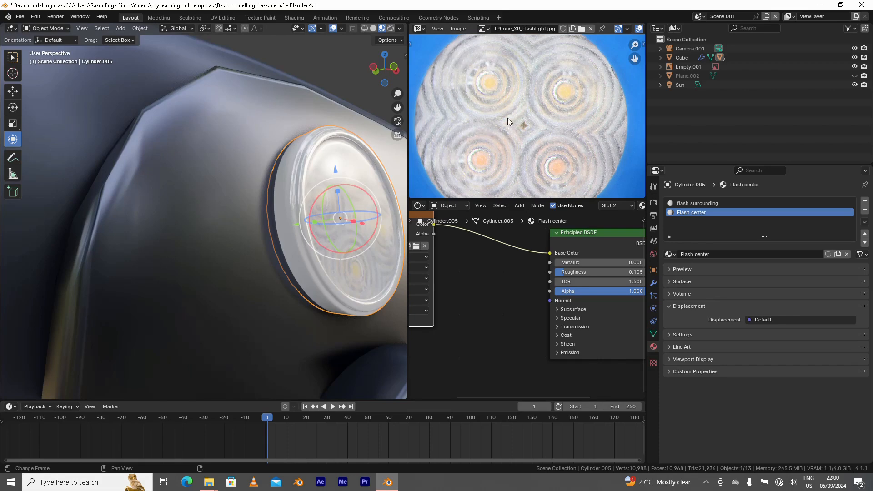
{"action": "middle_click_drag", "start_coordinate": [338, 214], "coordinate": [335, 200]}
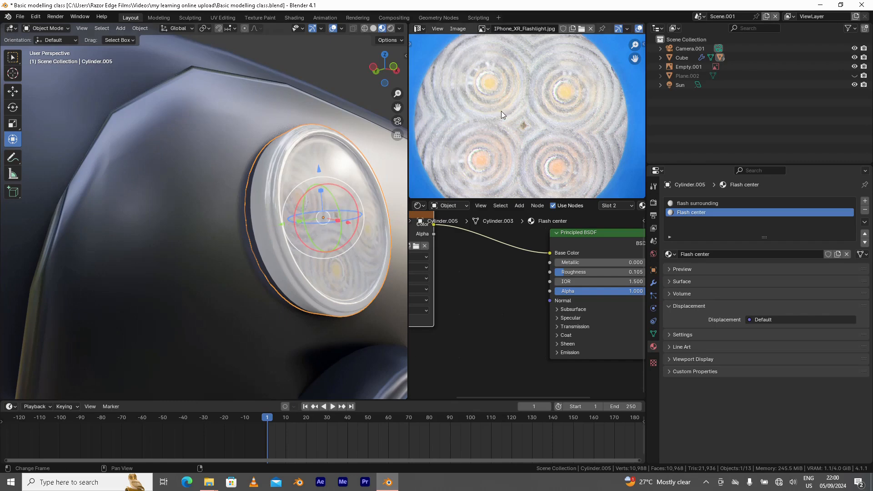
{"action": "scroll", "coordinate": [308, 302], "scroll_direction": "down", "scroll_amount": 4}
{"action": "scroll", "coordinate": [492, 302], "scroll_direction": "down", "scroll_amount": 2}
{"action": "scroll", "coordinate": [492, 302], "scroll_direction": "down", "scroll_amount": 2}
{"action": "middle_click_drag", "start_coordinate": [486, 315], "coordinate": [531, 298]}
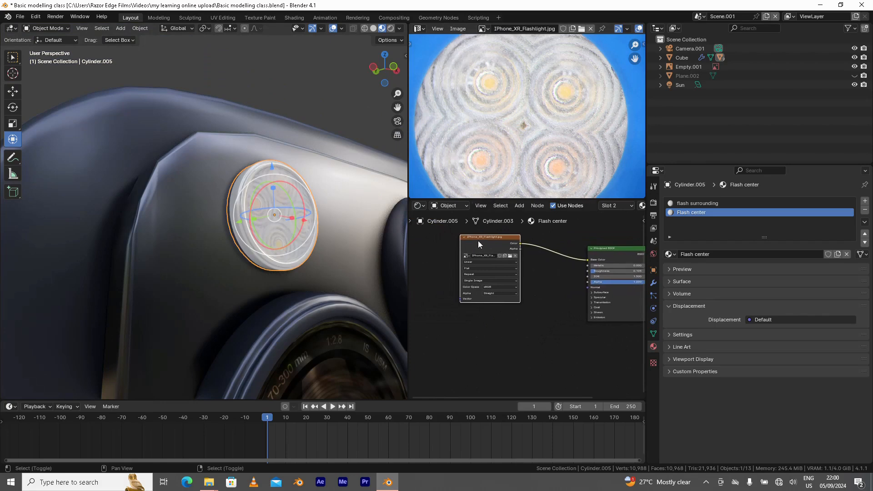
Duplicate the flashlight image texture node and place the copy directly below the original.
{"action": "key", "text": "shift+d"}
{"action": "left_click", "coordinate": [473, 318]}
{"action": "middle_click_drag", "start_coordinate": [527, 327], "coordinate": [521, 273]}
{"action": "scroll", "coordinate": [530, 304], "scroll_direction": "up", "scroll_amount": 2}
{"action": "scroll", "coordinate": [536, 284], "scroll_direction": "up", "scroll_amount": 1}
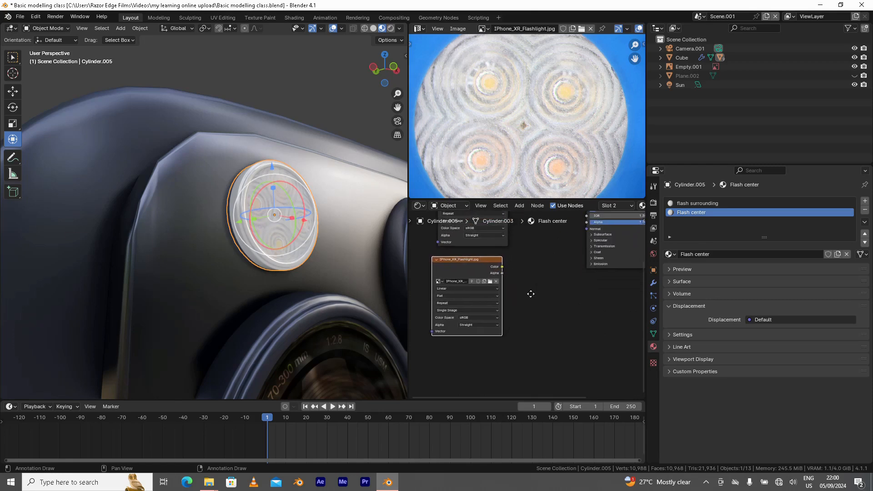
{"action": "scroll", "coordinate": [523, 293], "scroll_direction": "up", "scroll_amount": 1}
{"action": "middle_click_drag", "start_coordinate": [524, 282], "coordinate": [535, 320]}
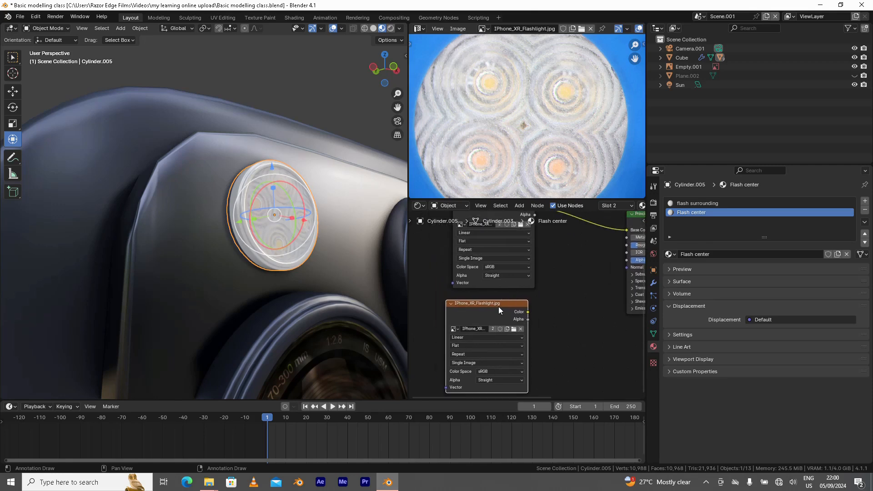
{"action": "middle_click_drag", "start_coordinate": [524, 289], "coordinate": [557, 326]}
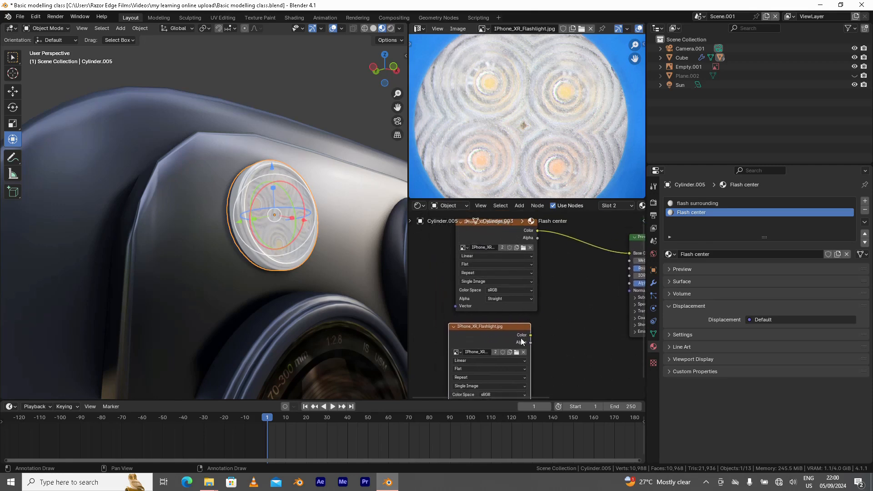
Make the duplicate node's image a single-user copy and set its color space to Non-Color.
{"action": "left_click", "coordinate": [494, 352]}
{"action": "middle_click_drag", "start_coordinate": [530, 322], "coordinate": [551, 291]}
{"action": "middle_click_drag", "start_coordinate": [560, 327], "coordinate": [515, 321]}
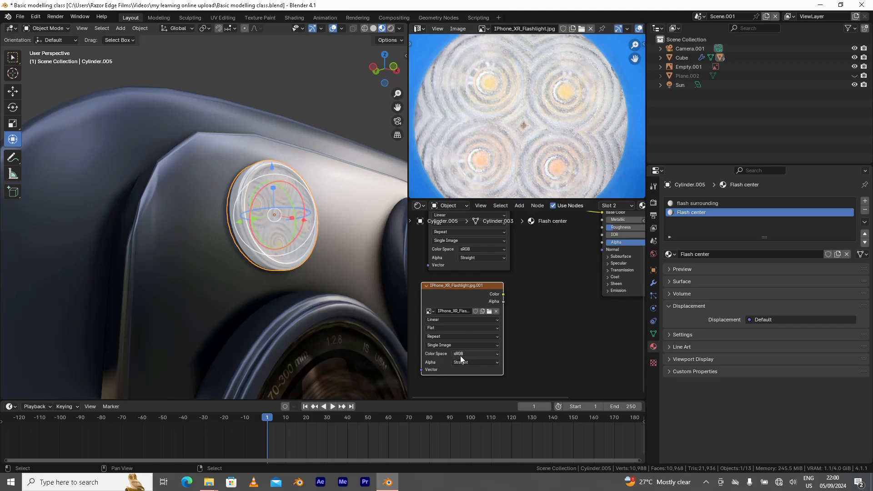
{"action": "left_click", "coordinate": [475, 354]}
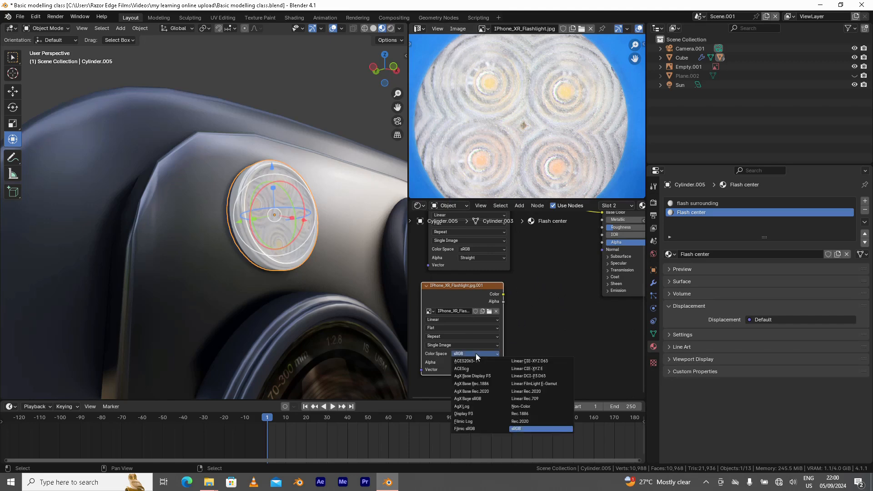
{"action": "left_click", "coordinate": [539, 405]}
{"action": "middle_click_drag", "start_coordinate": [557, 250], "coordinate": [541, 289]}
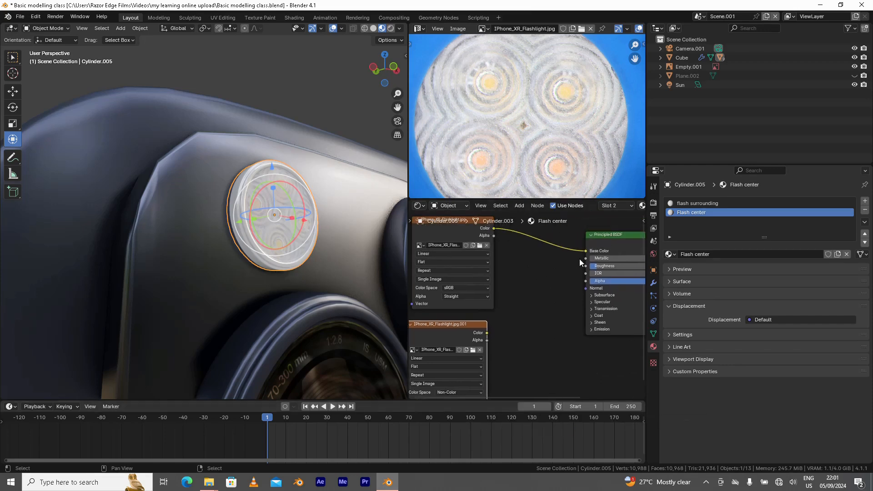
Add a Bump node with strength 0.133, linking the Non-Color image's color to its height and its output to the Principled BSDF's normal.
{"action": "middle_click_drag", "start_coordinate": [504, 348], "coordinate": [540, 319]}
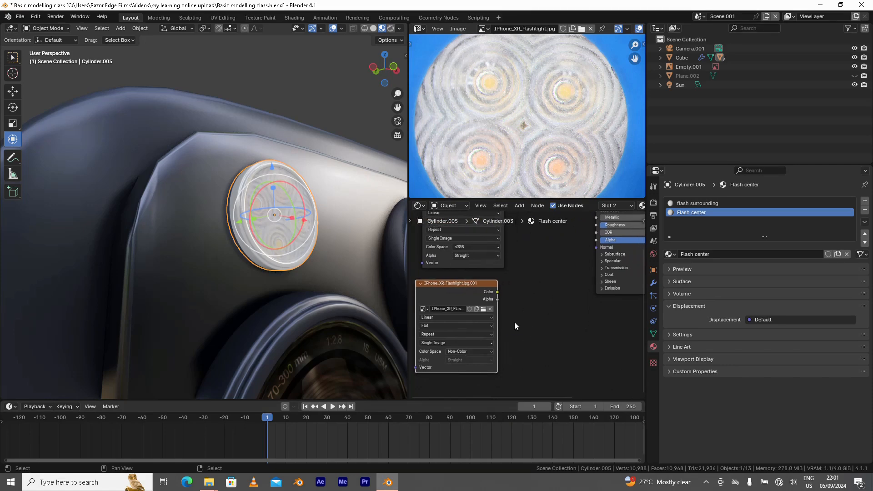
{"action": "key", "text": "shift+a"}
{"action": "mouse_move", "coordinate": [515, 324]}
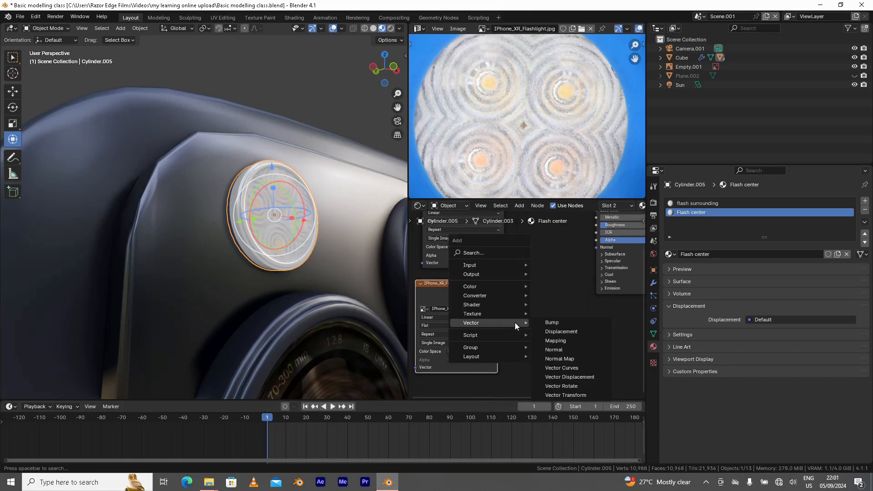
{"action": "left_click", "coordinate": [552, 323]}
{"action": "left_click", "coordinate": [549, 324]}
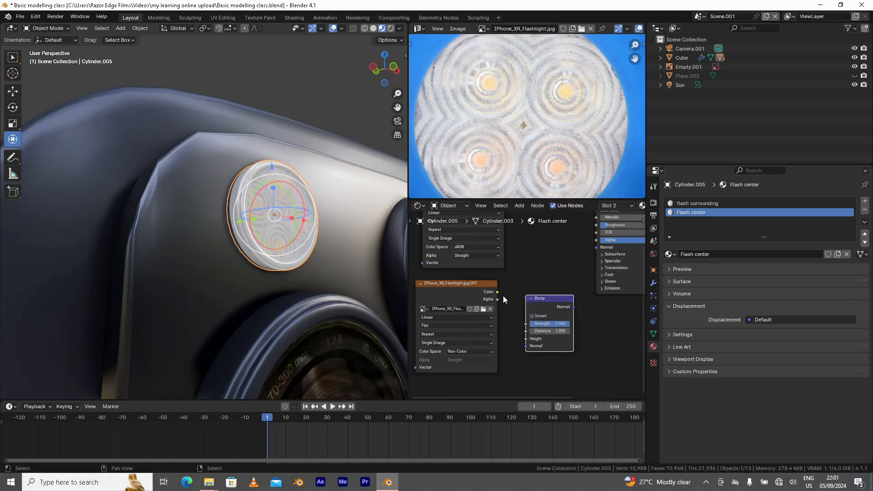
{"action": "left_click_drag", "start_coordinate": [498, 294], "coordinate": [512, 328]}
{"action": "left_click_drag", "start_coordinate": [574, 306], "coordinate": [596, 247]}
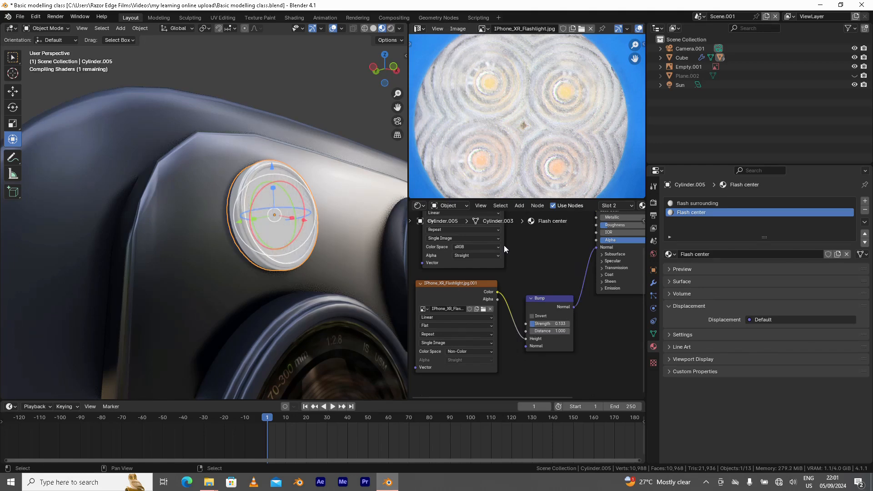
Examine the bumped flash disc up close and from farther away, comparing it with the flashlight image and the phone reference.
{"action": "scroll", "coordinate": [270, 222], "scroll_direction": "up", "scroll_amount": 2}
{"action": "middle_click_drag", "start_coordinate": [328, 236], "coordinate": [304, 221]}
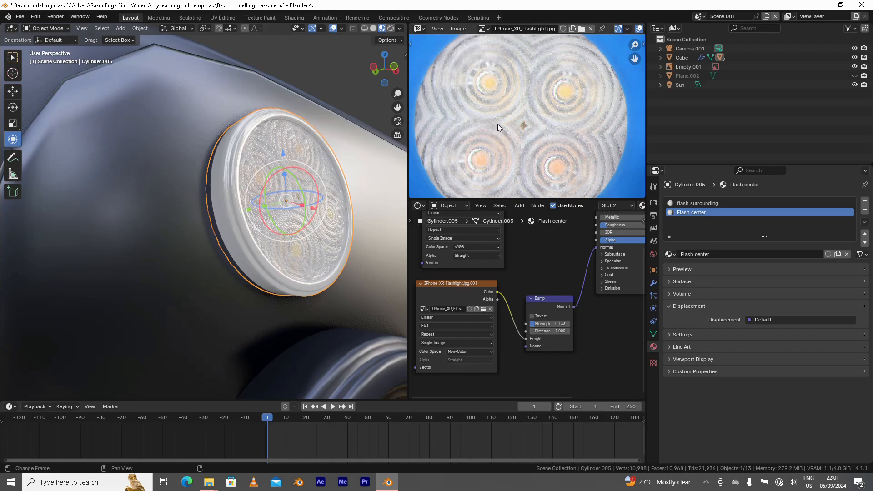
{"action": "scroll", "coordinate": [293, 214], "scroll_direction": "down", "scroll_amount": 6}
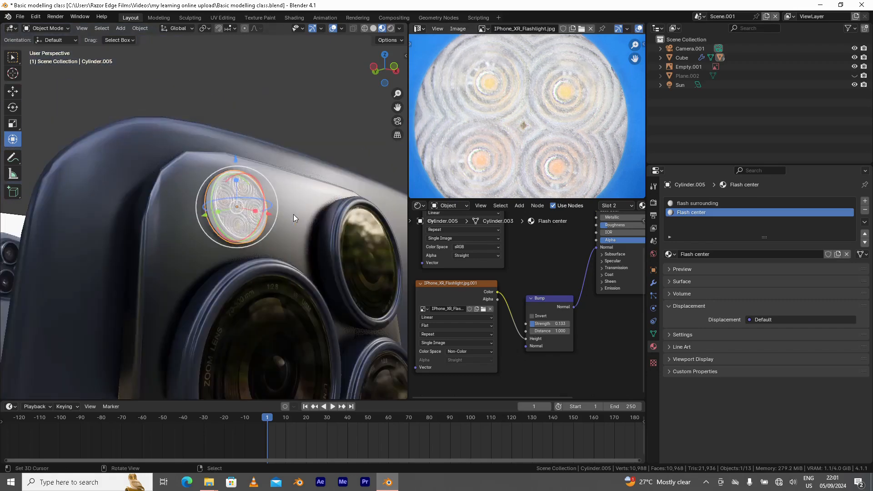
{"action": "scroll", "coordinate": [280, 217], "scroll_direction": "down", "scroll_amount": 2}
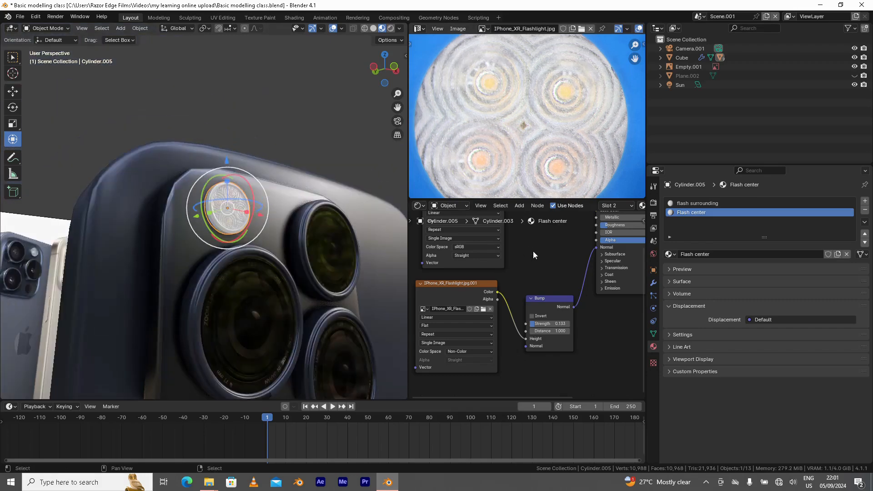
{"action": "middle_click_drag", "start_coordinate": [246, 213], "coordinate": [238, 213]}
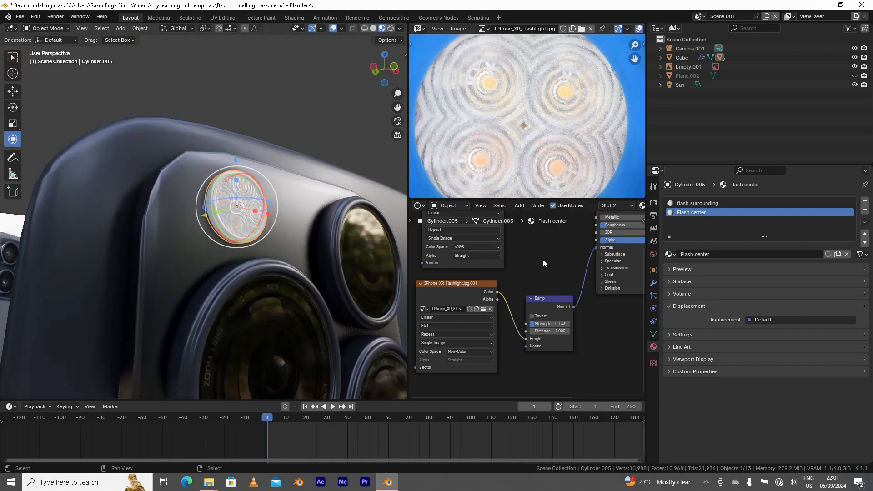
{"action": "middle_click_drag", "start_coordinate": [521, 260], "coordinate": [450, 264]}
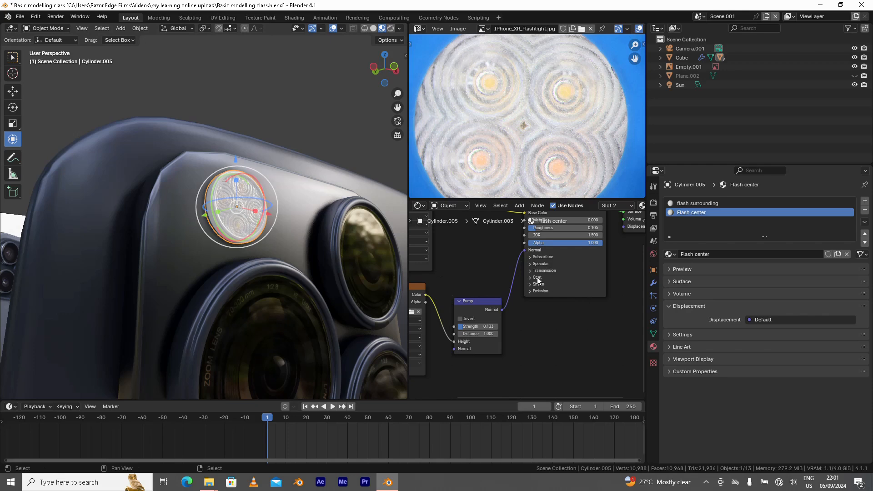
{"action": "scroll", "coordinate": [143, 216], "scroll_direction": "down", "scroll_amount": 5}
{"action": "middle_click_drag", "start_coordinate": [144, 236], "coordinate": [308, 243]}
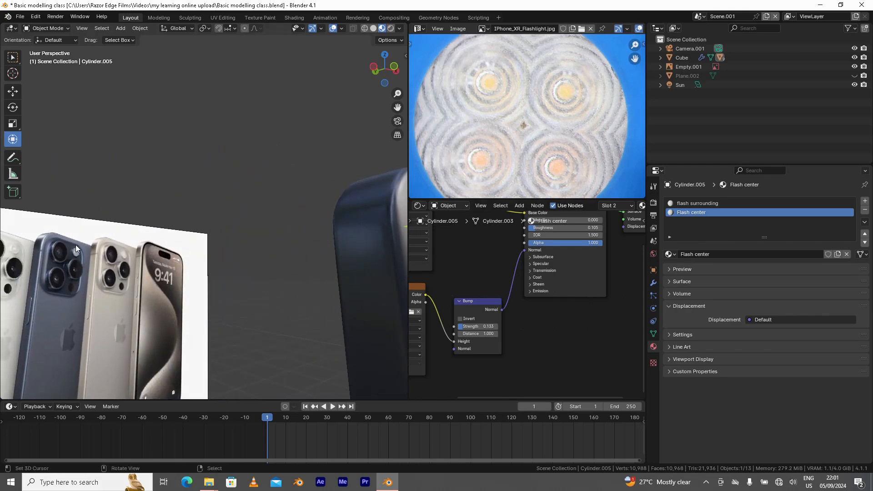
{"action": "key", "text": "KP_Decimal"}
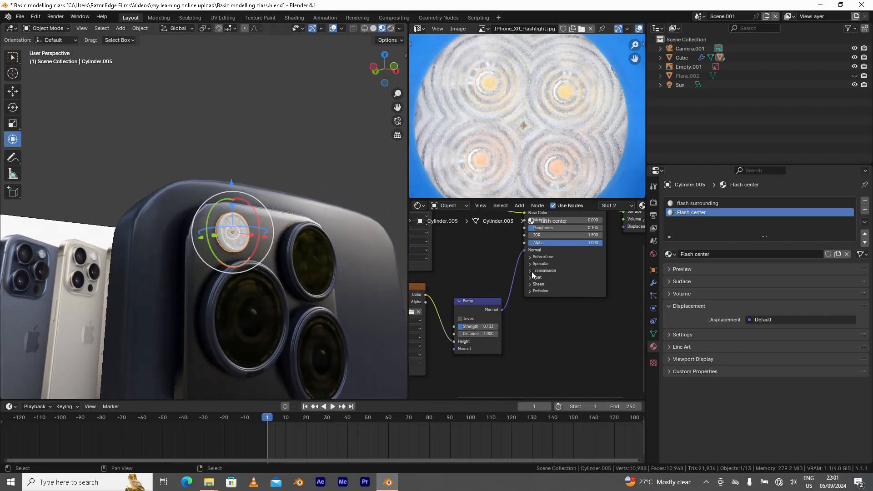
Try a transmission weight of 1 on the Flash center material and settle on 0.4.
{"action": "left_click", "coordinate": [530, 271]}
{"action": "left_click_drag", "start_coordinate": [539, 282], "coordinate": [602, 279]}
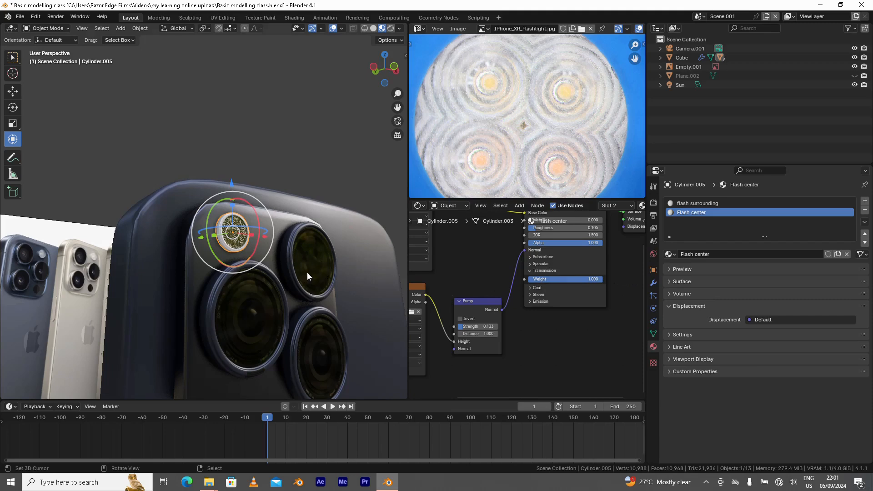
{"action": "scroll", "coordinate": [247, 272], "scroll_direction": "up", "scroll_amount": 6}
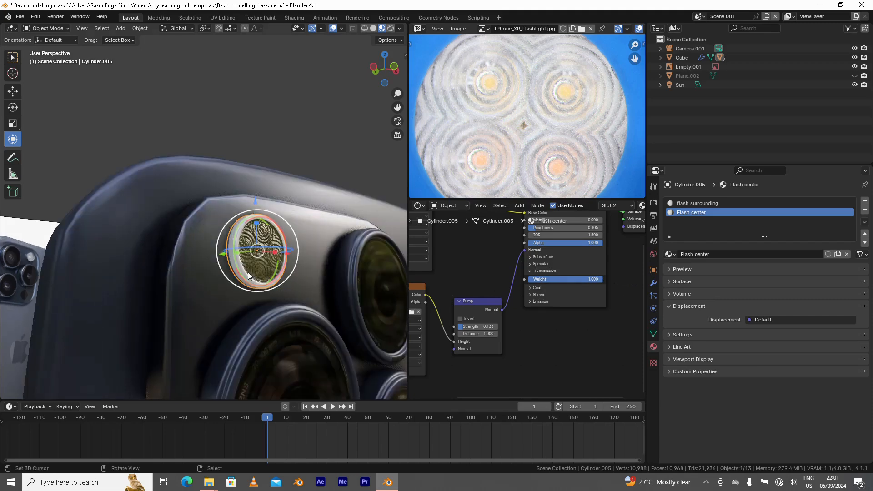
{"action": "middle_click_drag", "start_coordinate": [544, 296], "coordinate": [539, 318]}
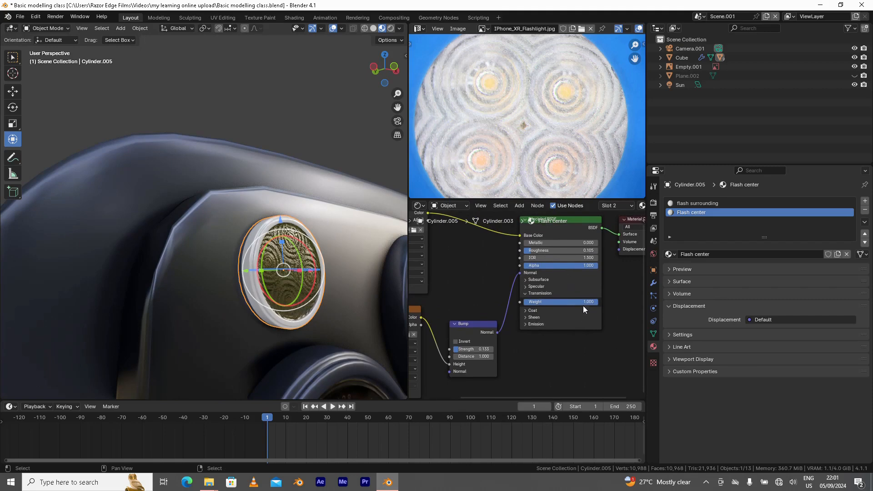
{"action": "left_click_drag", "start_coordinate": [579, 303], "coordinate": [532, 305]}
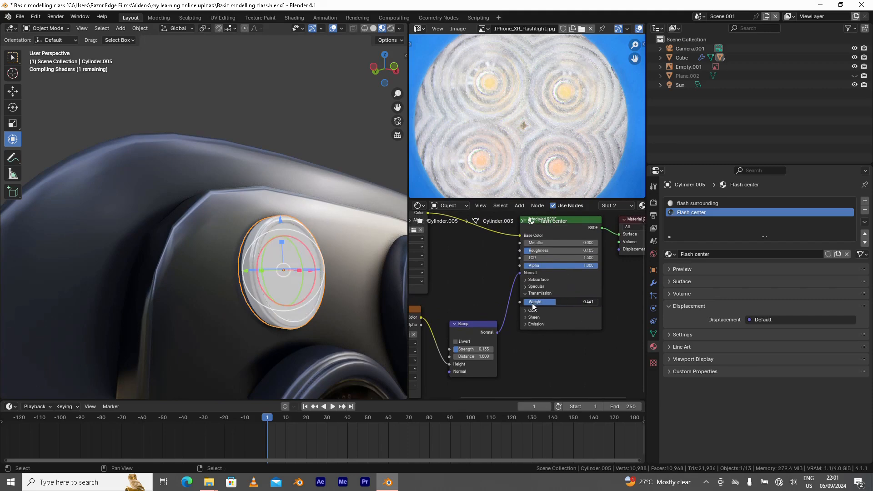
{"action": "double_click", "coordinate": [572, 300]}
{"action": "type", "text": ".4"}
{"action": "key", "text": "Return"}
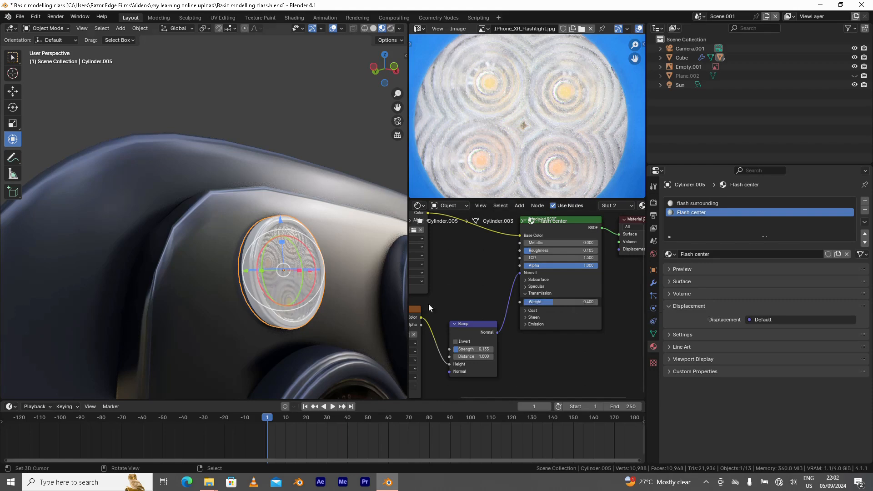
Set the Flash center material's roughness to 0.050 and inspect the flash disc from several angles.
{"action": "mouse_move", "coordinate": [307, 290]}
{"action": "middle_mouse_down"}
{"action": "mouse_move", "coordinate": [298, 283]}
{"action": "mouse_move", "coordinate": [304, 288]}
{"action": "middle_mouse_up"}
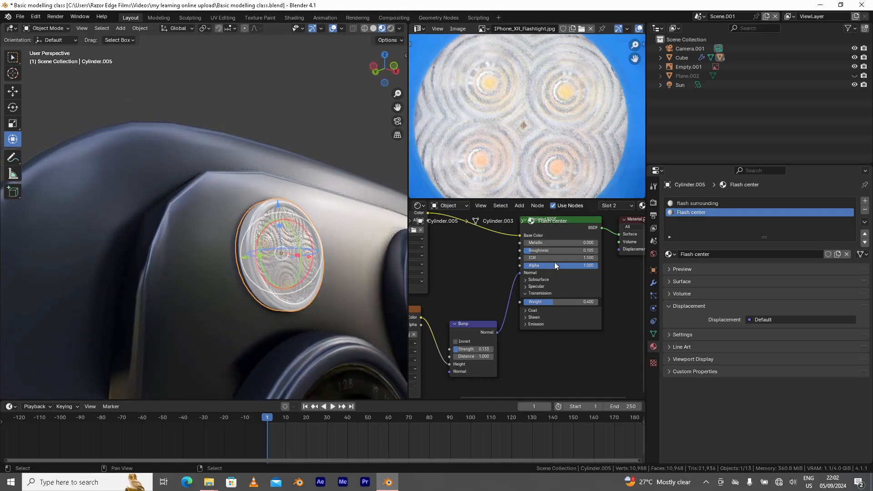
{"action": "left_click_drag", "start_coordinate": [571, 252], "coordinate": [565, 252]}
{"action": "left_click_drag", "start_coordinate": [565, 252], "coordinate": [526, 257]}
{"action": "scroll", "coordinate": [320, 284], "scroll_direction": "down", "scroll_amount": 4}
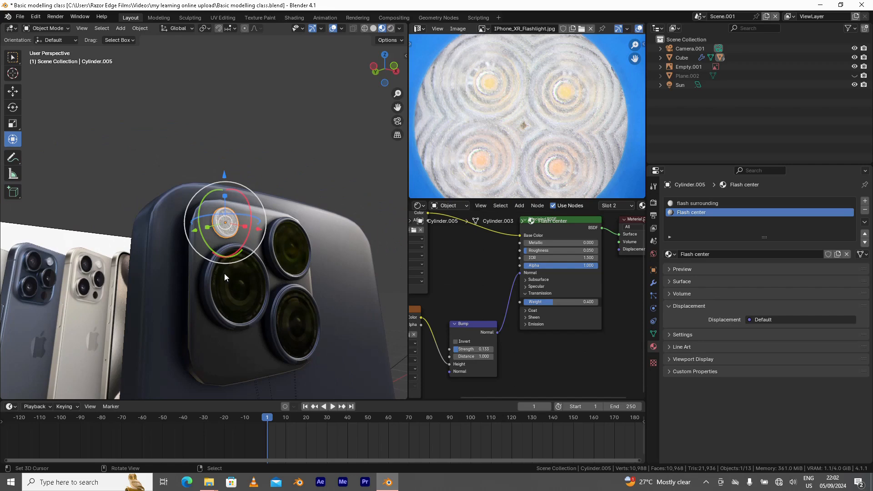
{"action": "middle_click_drag", "start_coordinate": [242, 263], "coordinate": [291, 262]}
{"action": "scroll", "coordinate": [255, 275], "scroll_direction": "up", "scroll_amount": 3}
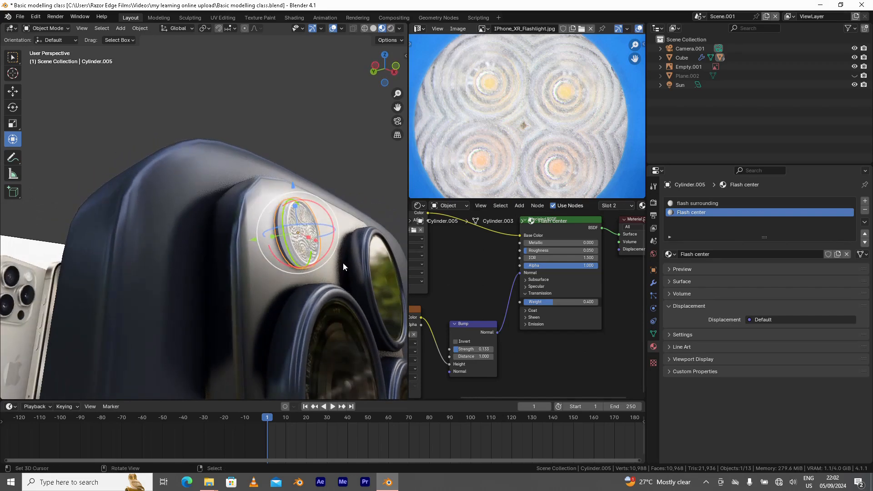
{"action": "scroll", "coordinate": [327, 220], "scroll_direction": "up", "scroll_amount": 2}
{"action": "middle_click_drag", "start_coordinate": [321, 257], "coordinate": [329, 238]}
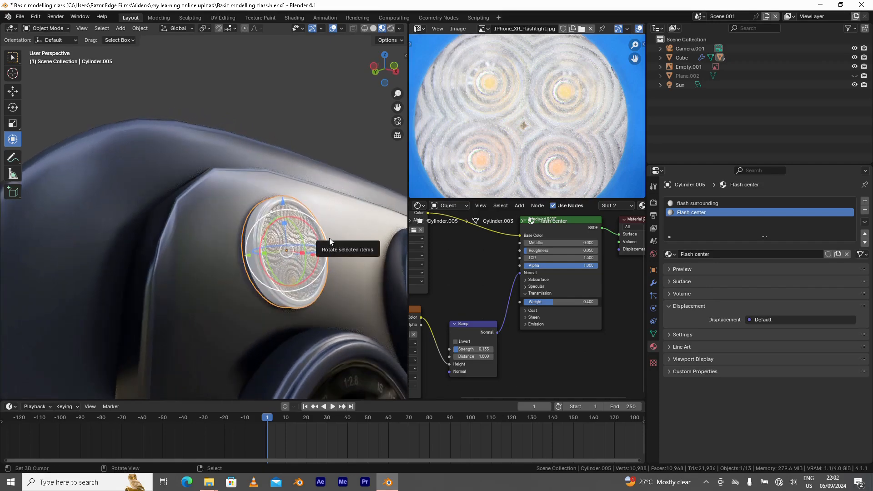
Duplicate the flash disc's selected center faces in place in Edit Mode.
{"action": "key", "text": "ctrl+Tab"}
{"action": "left_click", "coordinate": [330, 187]}
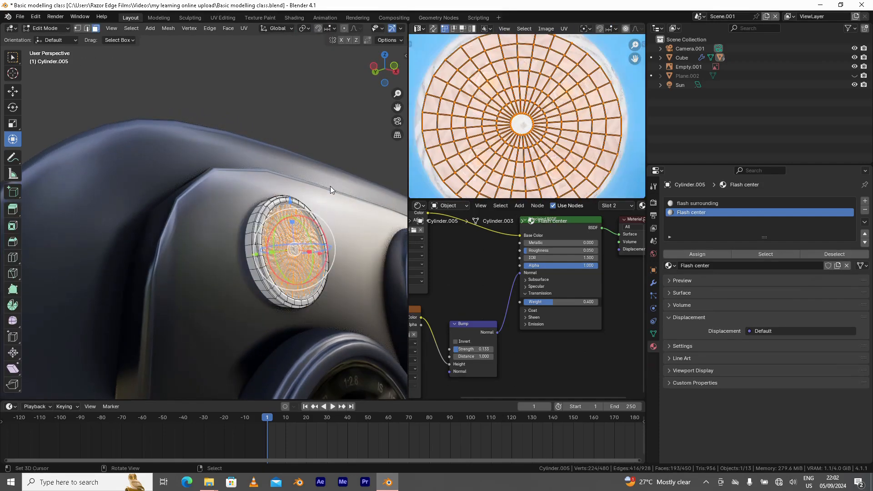
{"action": "middle_click_drag", "start_coordinate": [291, 247], "coordinate": [267, 246]}
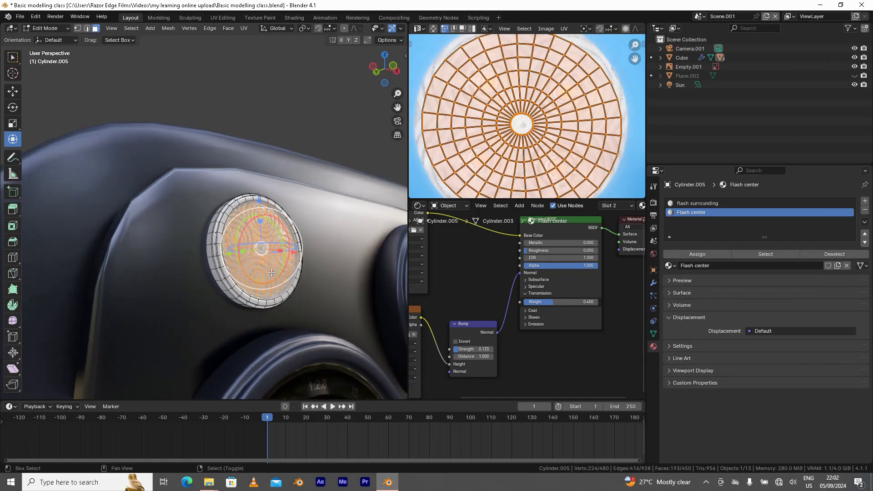
{"action": "key", "text": "g"}
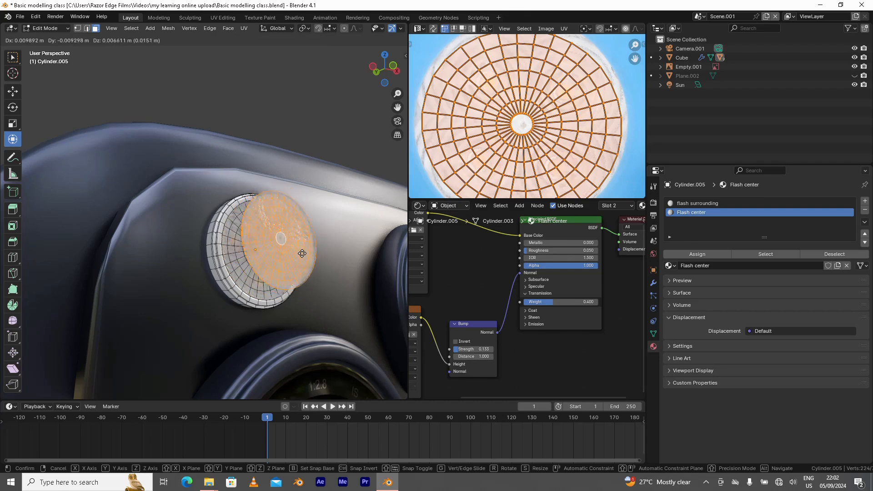
{"action": "right_click", "coordinate": [305, 256]}
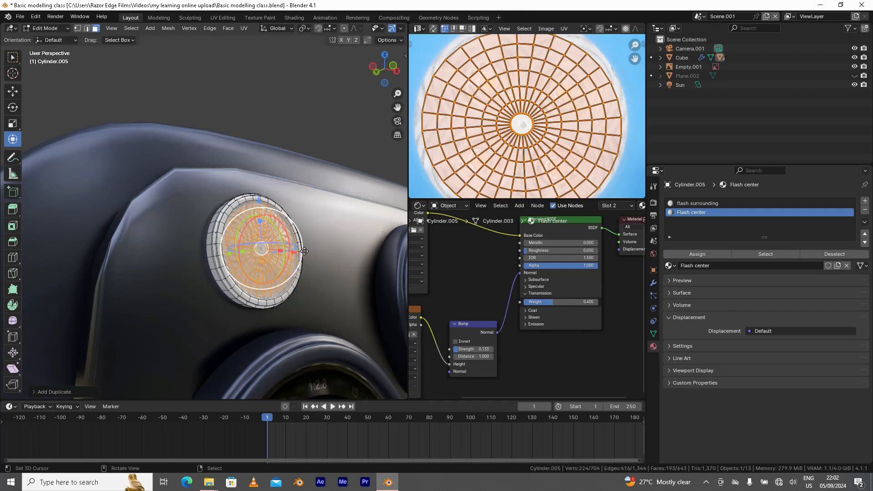
{"action": "middle_click_drag", "start_coordinate": [300, 259], "coordinate": [327, 278]}
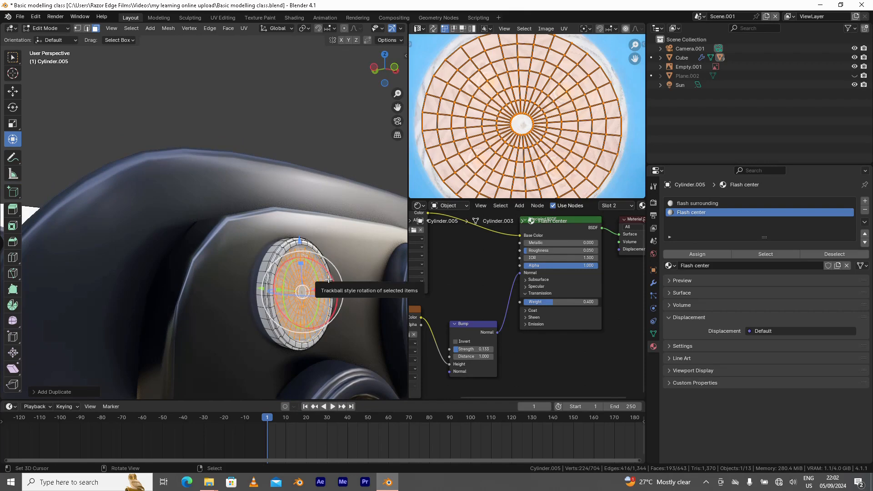
Try to separate the duplicated center faces into their own object, and undo the separation.
{"action": "key", "text": "p"}
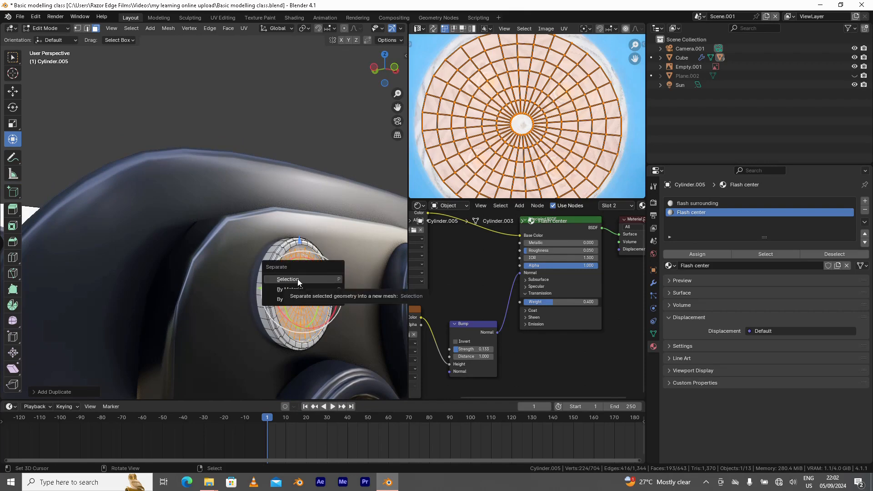
{"action": "left_click", "coordinate": [298, 280]}
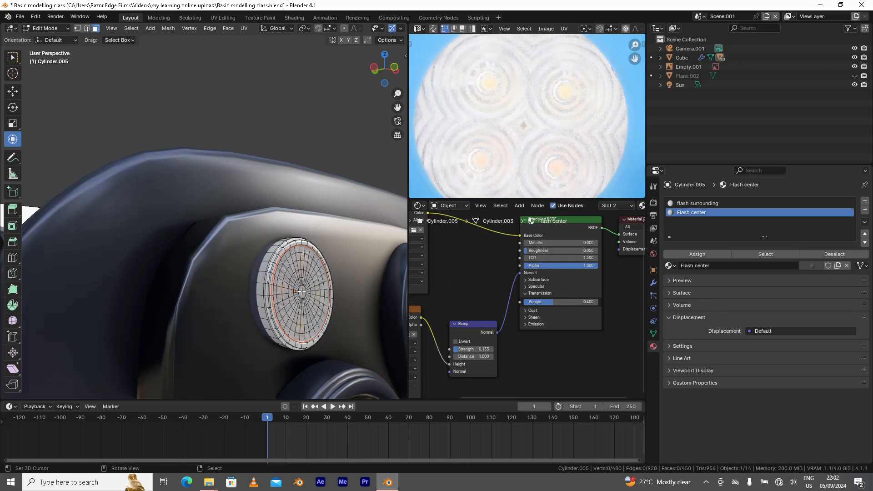
{"action": "key", "text": "Tab"}
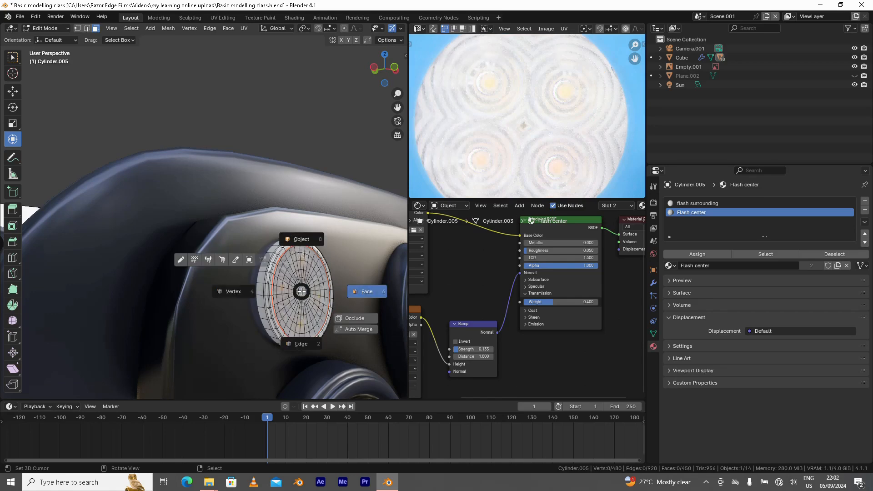
{"action": "left_click", "coordinate": [302, 294]}
{"action": "key", "text": "ctrl+z"}
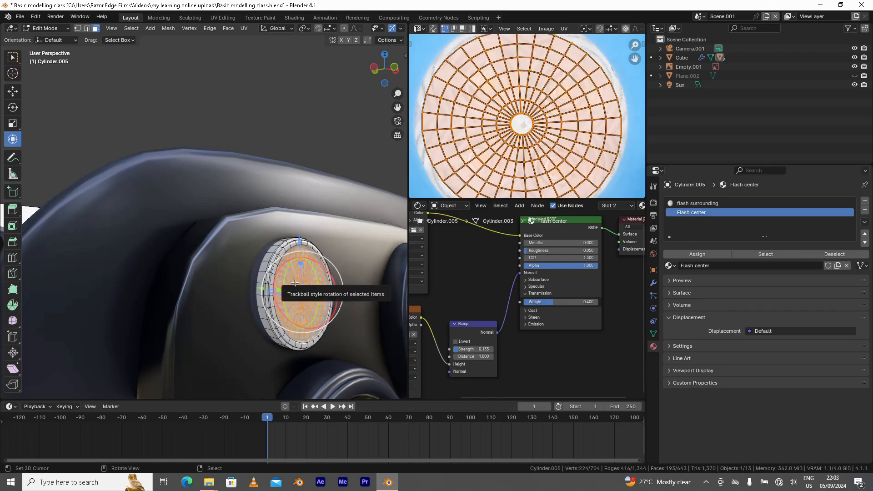
Separate the duplicated flash center faces into their own object and return to Object Mode.
{"action": "key", "text": "p"}
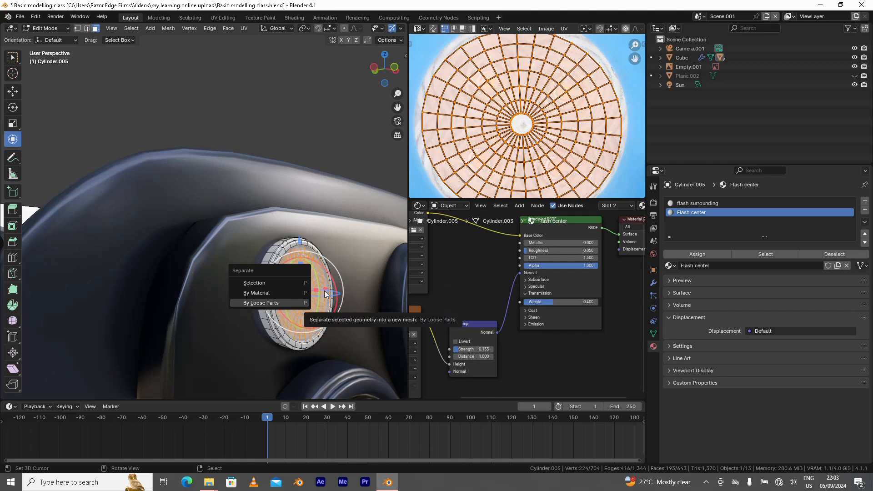
{"action": "left_click", "coordinate": [258, 283]}
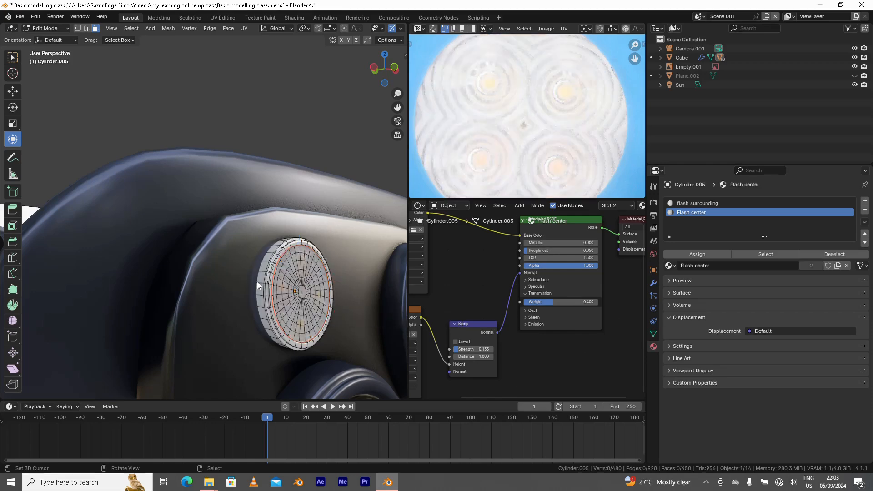
{"action": "key", "text": "Tab"}
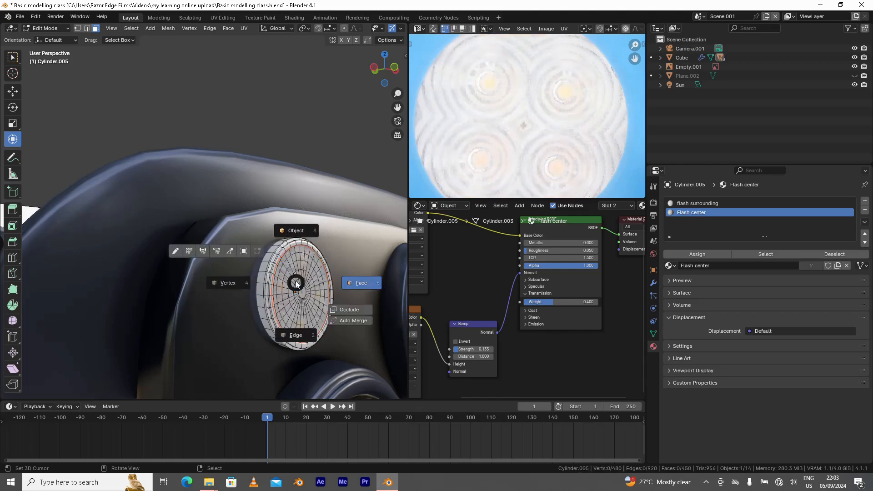
{"action": "left_click", "coordinate": [299, 226]}
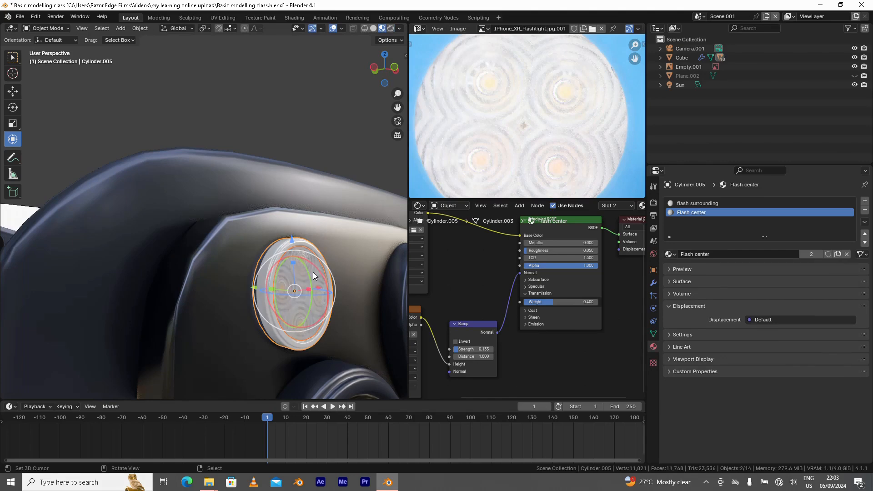
Select the separated flash center disc and move it about -0.0005 m along the global Y axis.
{"action": "key", "text": "shift+d"}
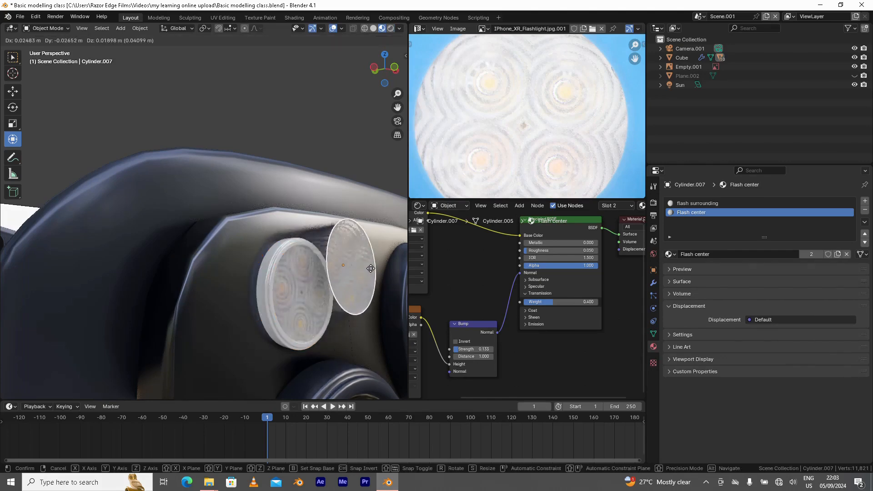
{"action": "right_click", "coordinate": [360, 266]}
{"action": "middle_click_drag", "start_coordinate": [338, 299], "coordinate": [259, 296]}
{"action": "key", "text": "g"}
{"action": "key", "text": "y"}
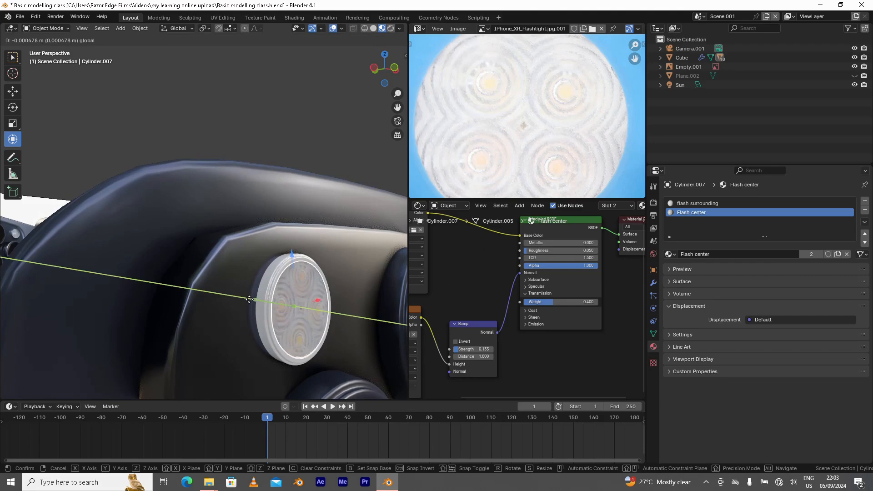
{"action": "left_click", "coordinate": [250, 299]}
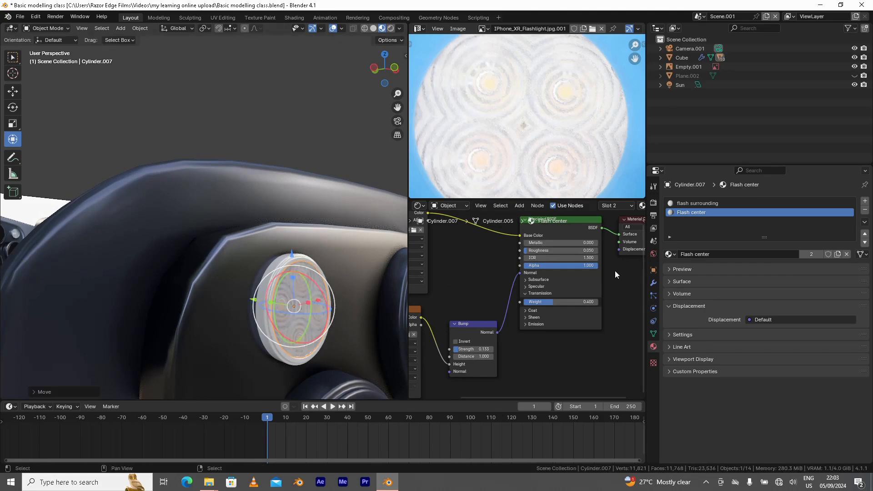
Remove the flash surrounding material slot from the separated disc and make its Flash center material a single-user copy.
{"action": "scroll", "coordinate": [111, 246], "scroll_direction": "down", "scroll_amount": 2}
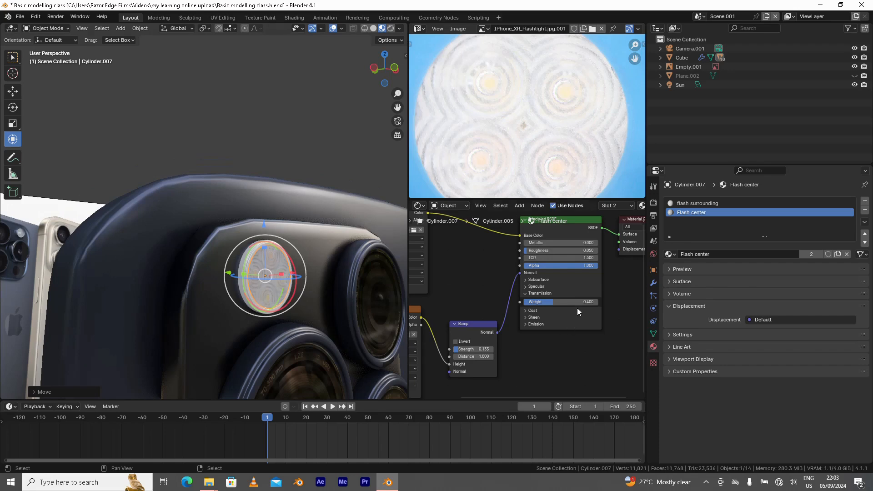
{"action": "scroll", "coordinate": [495, 288], "scroll_direction": "down", "scroll_amount": 2}
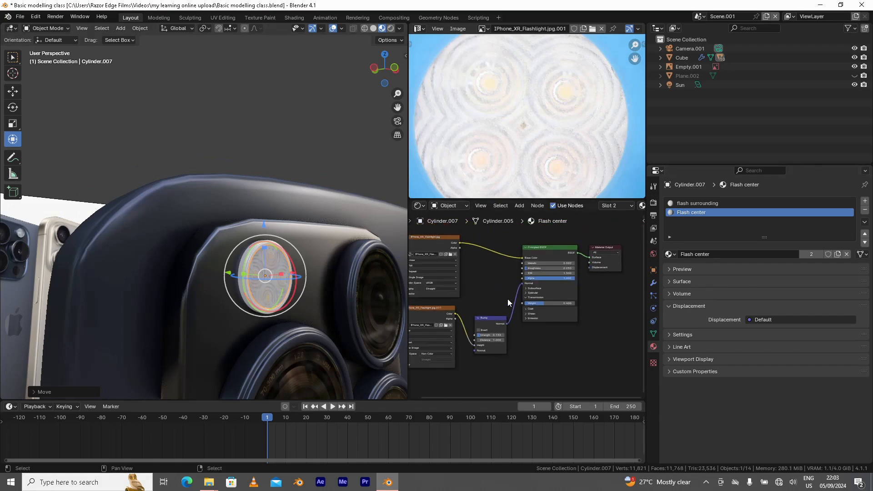
{"action": "left_click", "coordinate": [700, 203]}
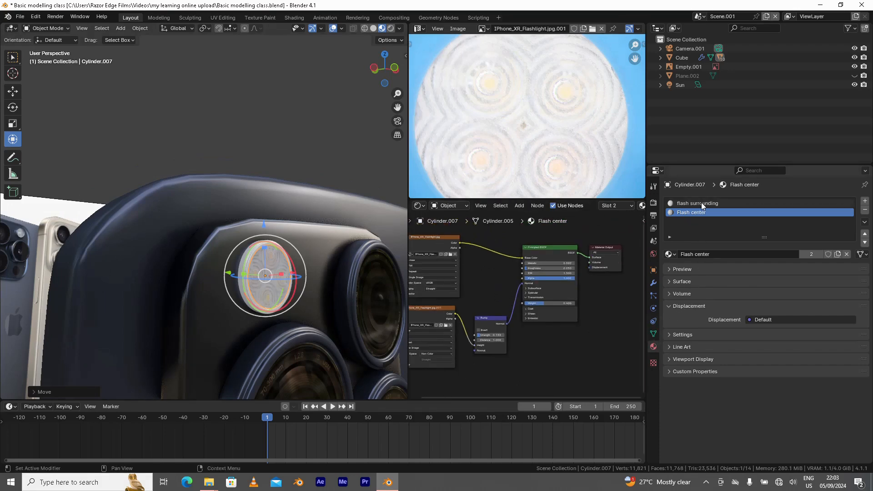
{"action": "left_click", "coordinate": [864, 210]}
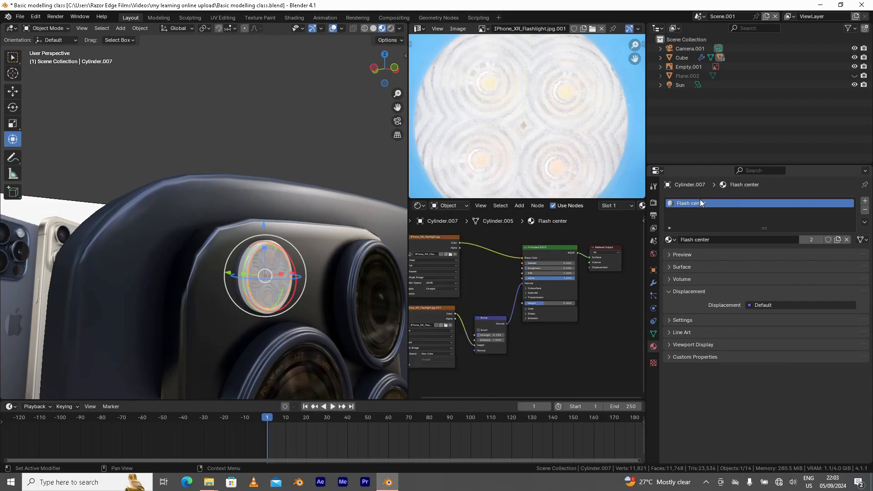
{"action": "left_click", "coordinate": [810, 239]}
Delete both image texture nodes and the Bump node from the separated disc's material.
{"action": "scroll", "coordinate": [491, 286], "scroll_direction": "down", "scroll_amount": 2}
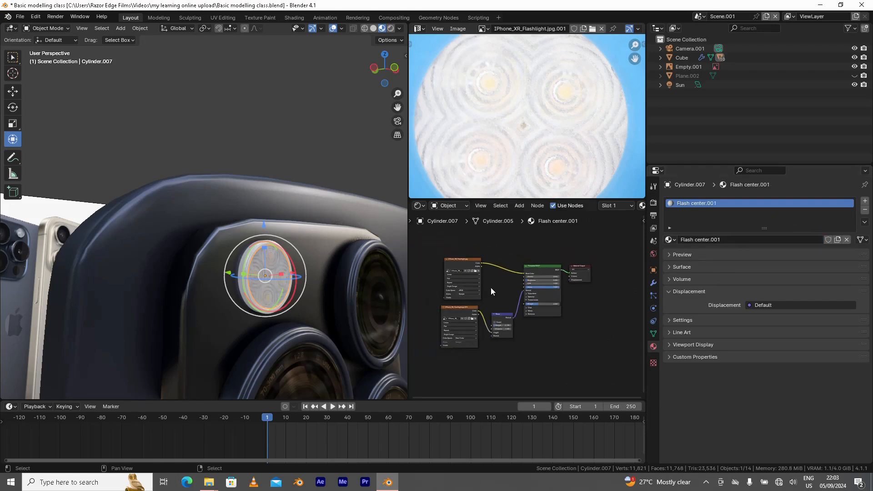
{"action": "scroll", "coordinate": [490, 278], "scroll_direction": "up", "scroll_amount": 1}
{"action": "left_click_drag", "start_coordinate": [430, 242], "coordinate": [510, 363]}
{"action": "key", "text": "x"}
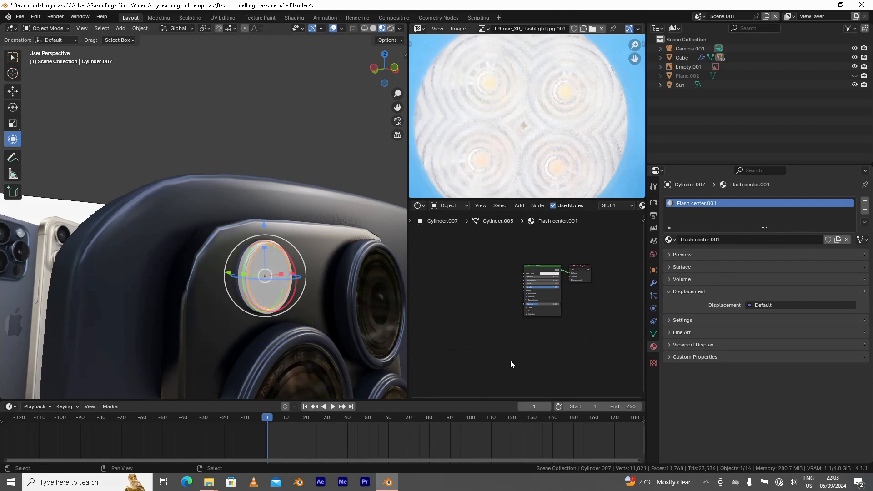
Set the separated disc material's transmission weight to 1 and inspect the flash from different angles.
{"action": "scroll", "coordinate": [494, 326], "scroll_direction": "up", "scroll_amount": 5}
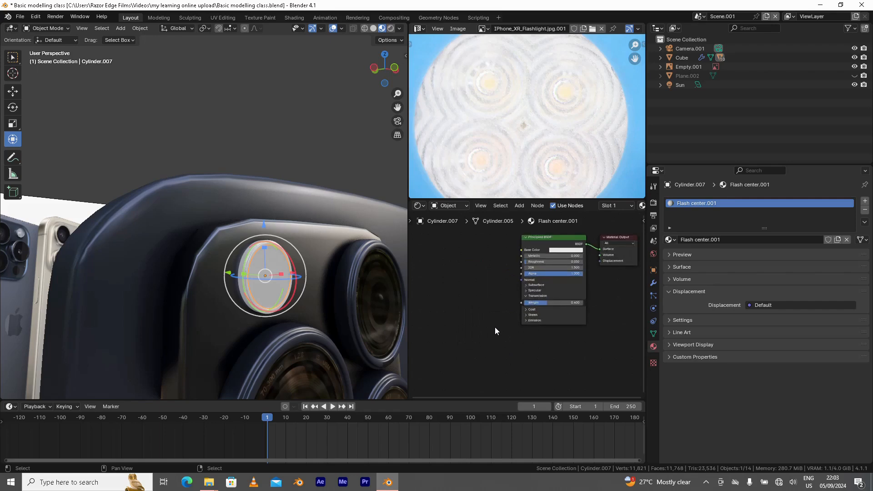
{"action": "scroll", "coordinate": [497, 329], "scroll_direction": "up", "scroll_amount": 1}
{"action": "left_click_drag", "start_coordinate": [552, 301], "coordinate": [631, 298]}
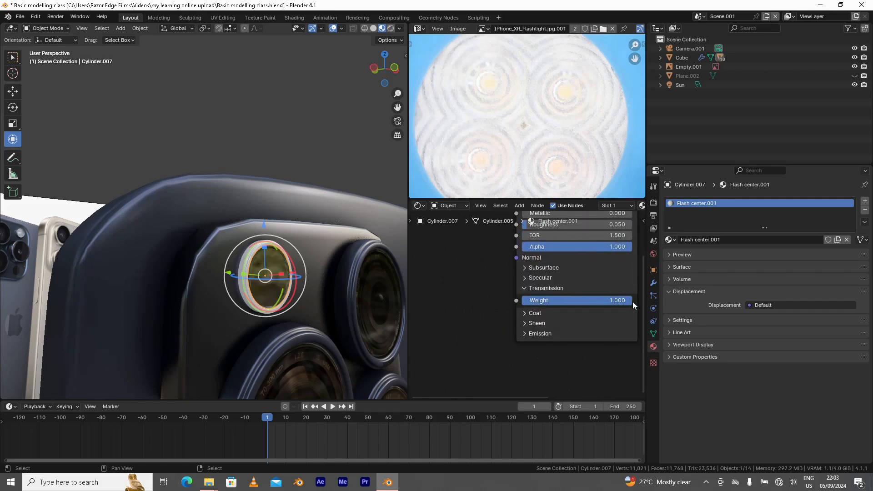
{"action": "middle_click_drag", "start_coordinate": [279, 342], "coordinate": [259, 293]}
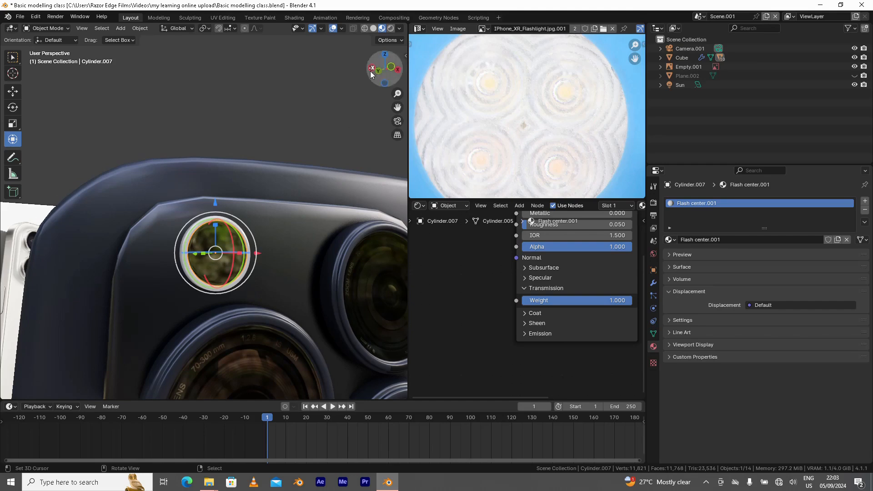
{"action": "middle_click_drag", "start_coordinate": [225, 260], "coordinate": [262, 288]}
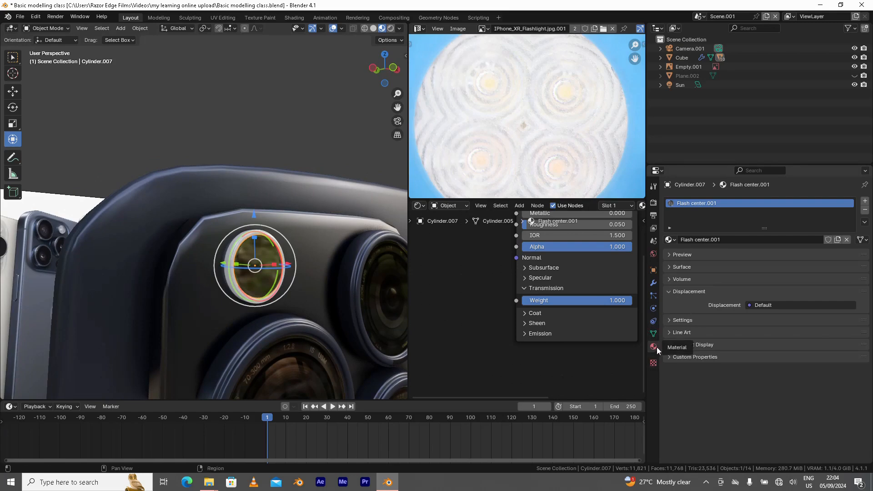
Expand the disc material's surface settings and switch the scene's render engine to EEVEE.
{"action": "left_click", "coordinate": [673, 267]}
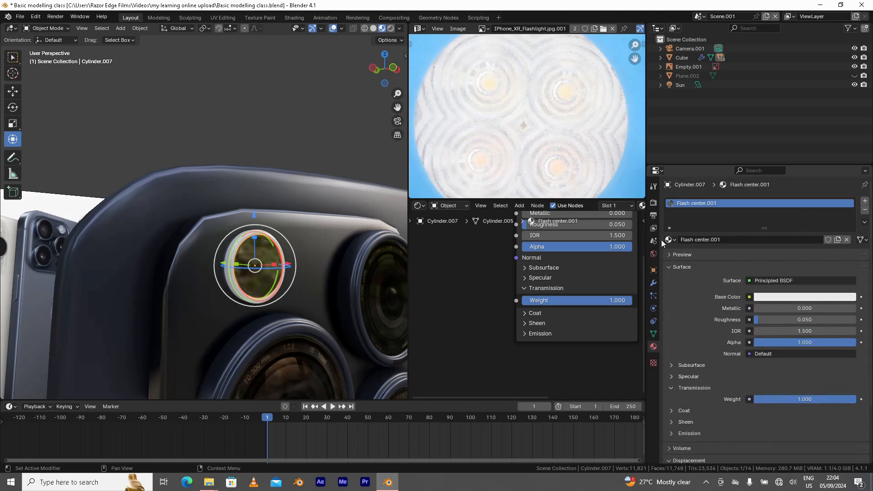
{"action": "left_click", "coordinate": [654, 203]}
{"action": "left_click", "coordinate": [764, 201]}
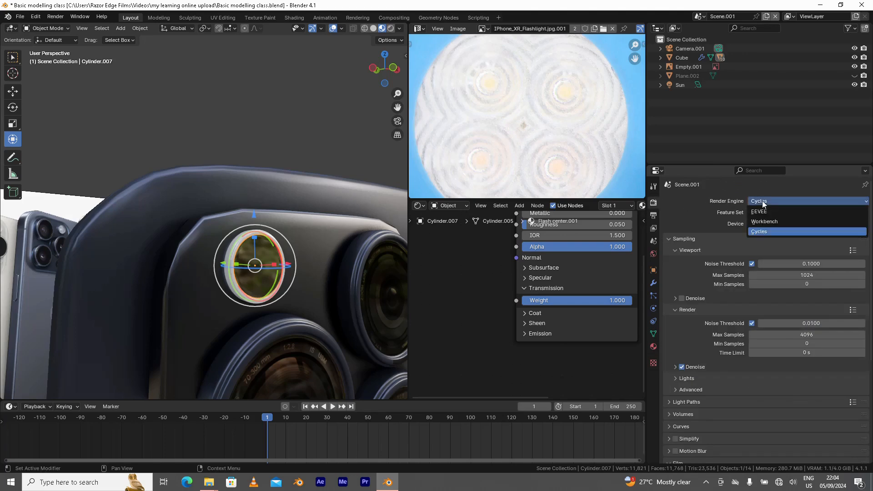
{"action": "left_click", "coordinate": [761, 211]}
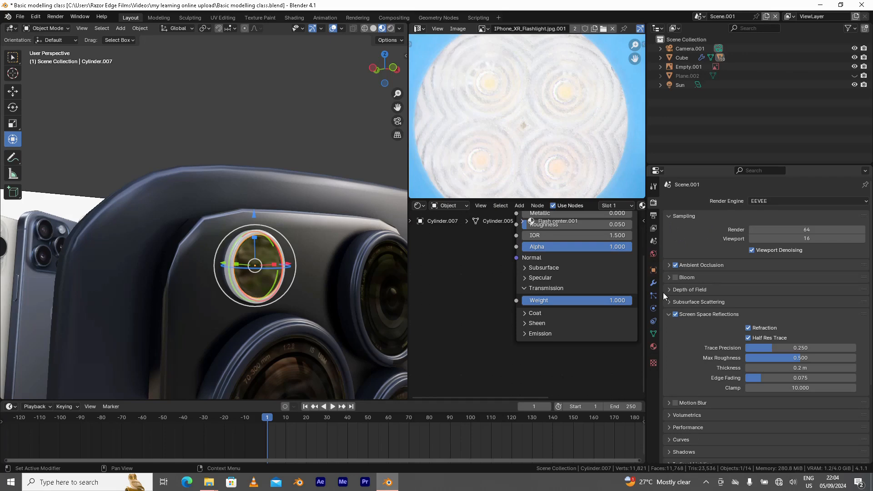
Set the separated disc material's blend mode to Alpha Hashed.
{"action": "left_click", "coordinate": [653, 346]}
{"action": "scroll", "coordinate": [682, 376], "scroll_direction": "down", "scroll_amount": 8}
{"action": "scroll", "coordinate": [682, 377], "scroll_direction": "down", "scroll_amount": 3}
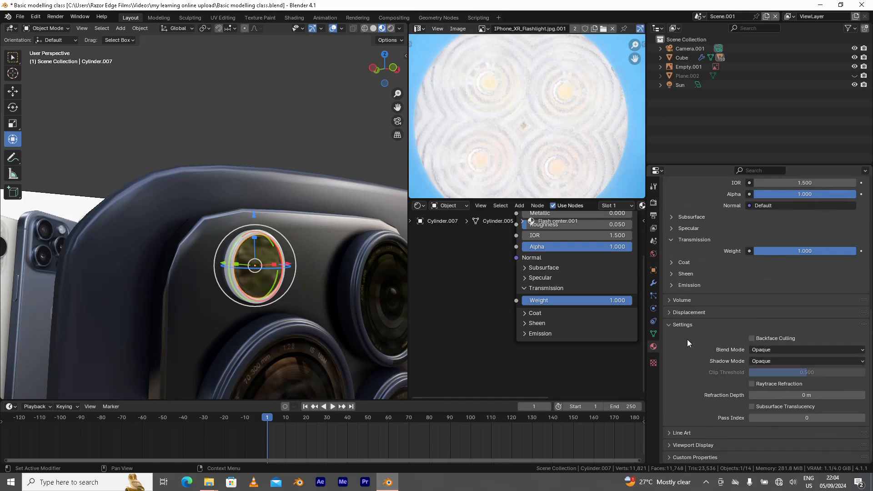
{"action": "left_click", "coordinate": [773, 348]}
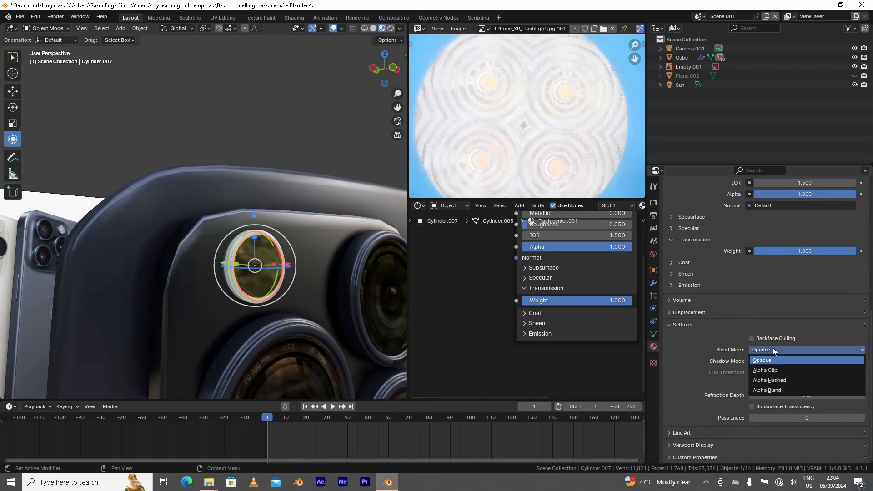
{"action": "left_click", "coordinate": [785, 381]}
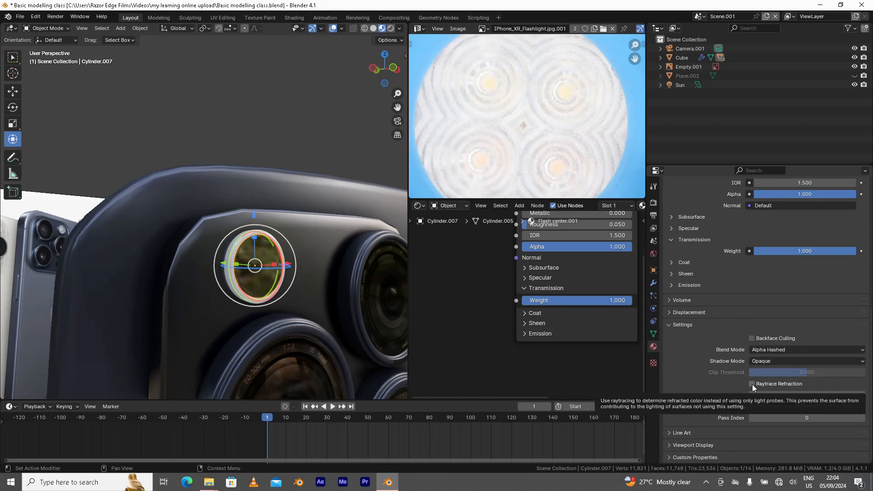
Review the EEVEE screen space reflections settings, try the Alpha Blend mode on the disc material and return to Alpha Hashed.
{"action": "scroll", "coordinate": [712, 309], "scroll_direction": "up", "scroll_amount": 8}
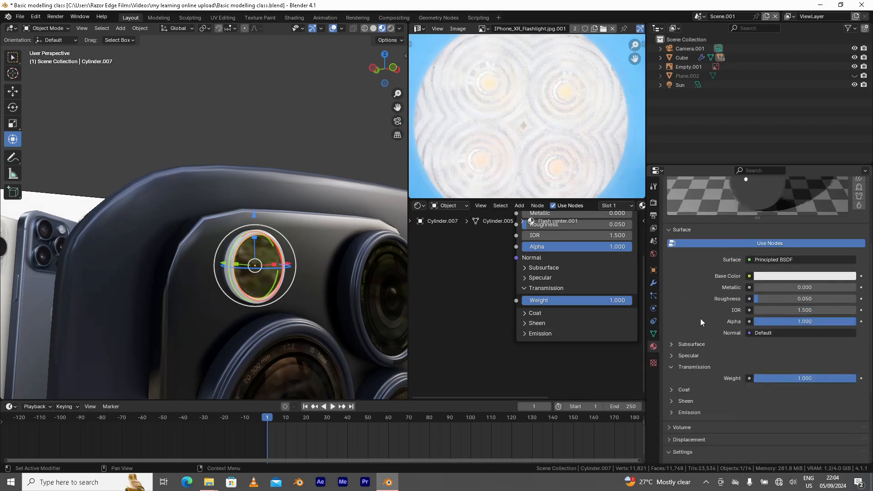
{"action": "left_click", "coordinate": [654, 203]}
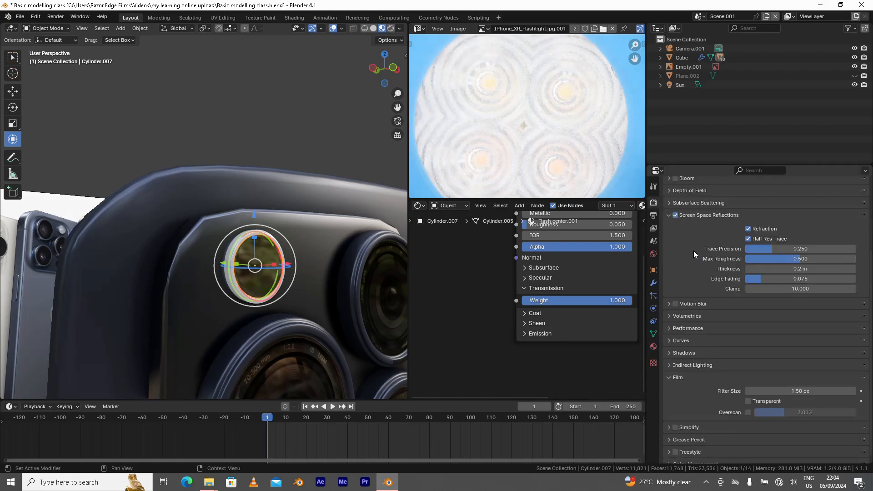
{"action": "scroll", "coordinate": [691, 299], "scroll_direction": "up", "scroll_amount": 3}
{"action": "middle_click_drag", "start_coordinate": [293, 294], "coordinate": [279, 293]}
{"action": "left_click", "coordinate": [653, 347]}
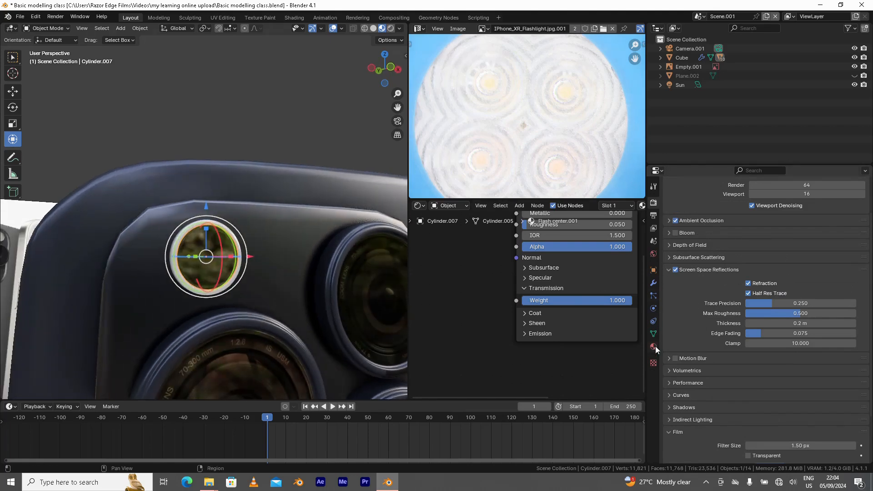
{"action": "scroll", "coordinate": [692, 363], "scroll_direction": "down", "scroll_amount": 8}
{"action": "left_click", "coordinate": [768, 350]}
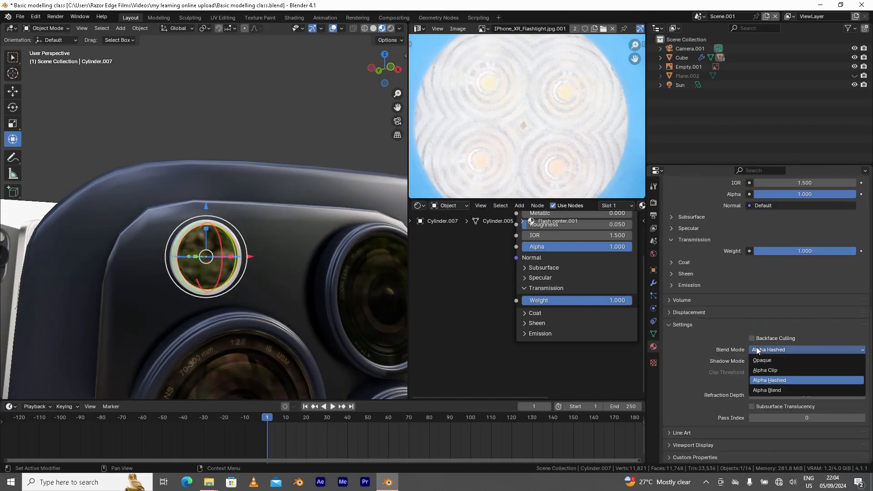
{"action": "left_click", "coordinate": [767, 390]}
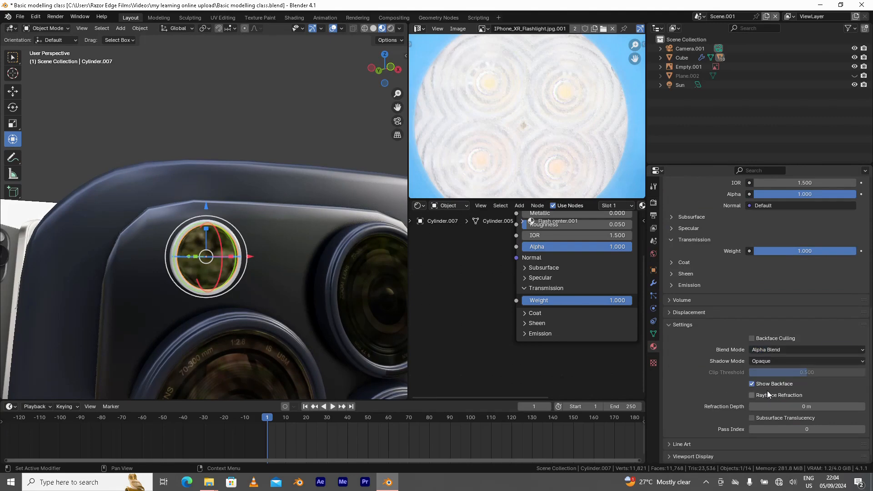
{"action": "left_click", "coordinate": [773, 350]}
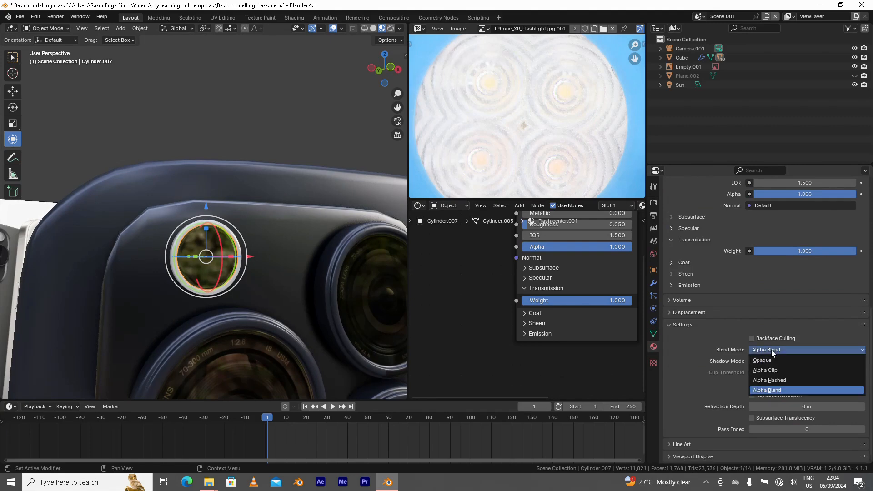
{"action": "left_click", "coordinate": [772, 380]}
Inspect the flash disc from several angles and switch the viewport to rendered shading.
{"action": "middle_click_drag", "start_coordinate": [191, 205], "coordinate": [219, 208]}
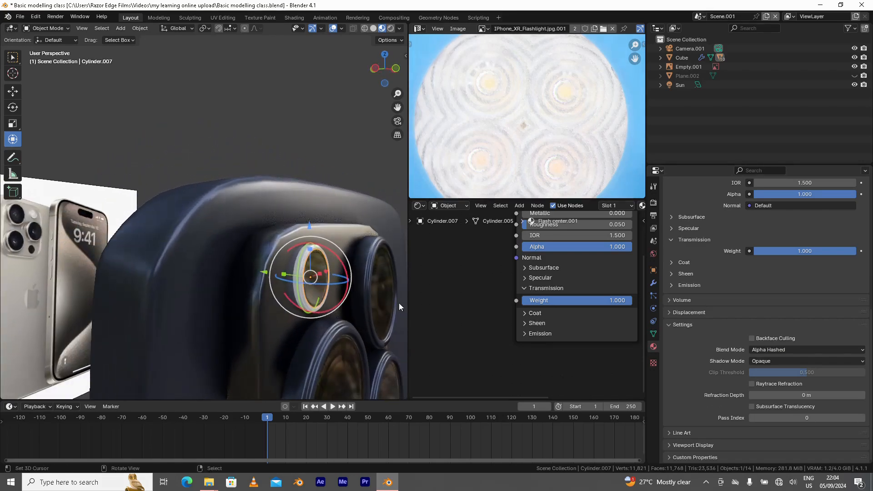
{"action": "scroll", "coordinate": [467, 303], "scroll_direction": "down", "scroll_amount": 5}
{"action": "middle_click_drag", "start_coordinate": [303, 301], "coordinate": [283, 298]}
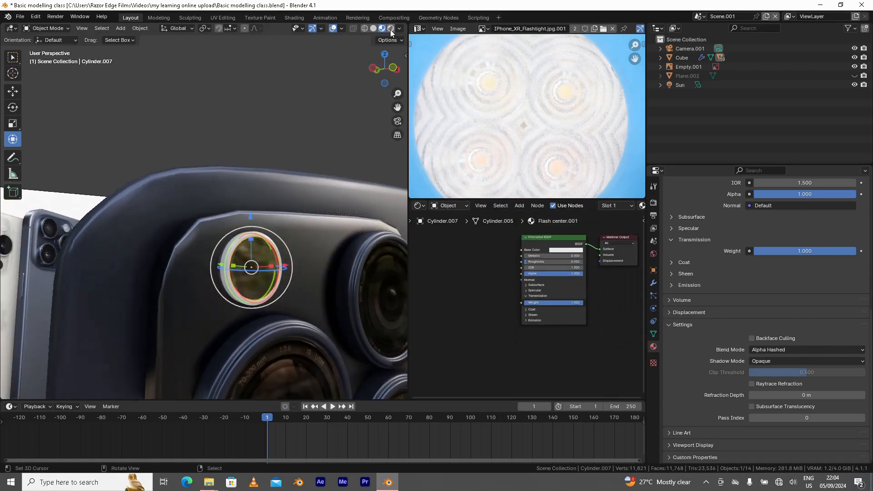
{"action": "left_click", "coordinate": [390, 29]}
{"action": "mouse_move", "coordinate": [332, 197]}
{"action": "middle_mouse_down"}
{"action": "mouse_move", "coordinate": [298, 190]}
{"action": "mouse_move", "coordinate": [319, 195]}
{"action": "middle_mouse_up"}
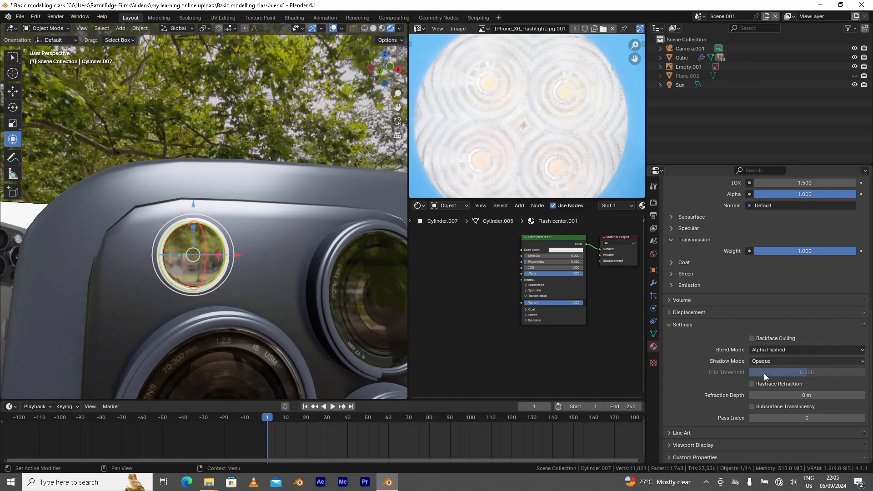
Try the Alpha Clip blend mode on the disc material and settle on Alpha Blend.
{"action": "left_click", "coordinate": [775, 350]}
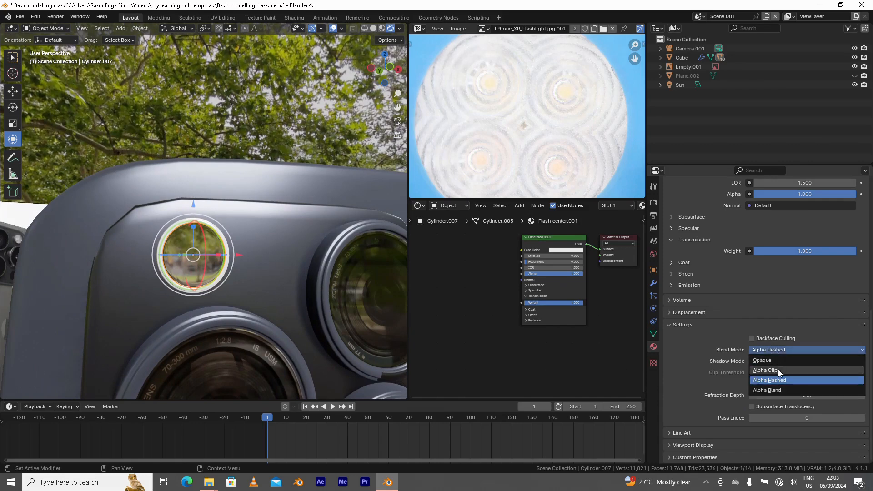
{"action": "left_click", "coordinate": [778, 369]}
{"action": "left_click", "coordinate": [782, 350]}
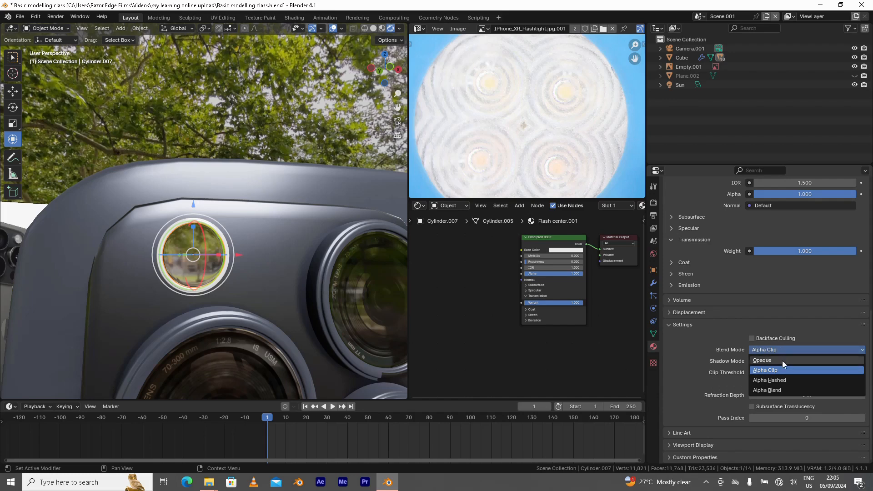
{"action": "left_click", "coordinate": [774, 389]}
{"action": "scroll", "coordinate": [711, 315], "scroll_direction": "up", "scroll_amount": 12}
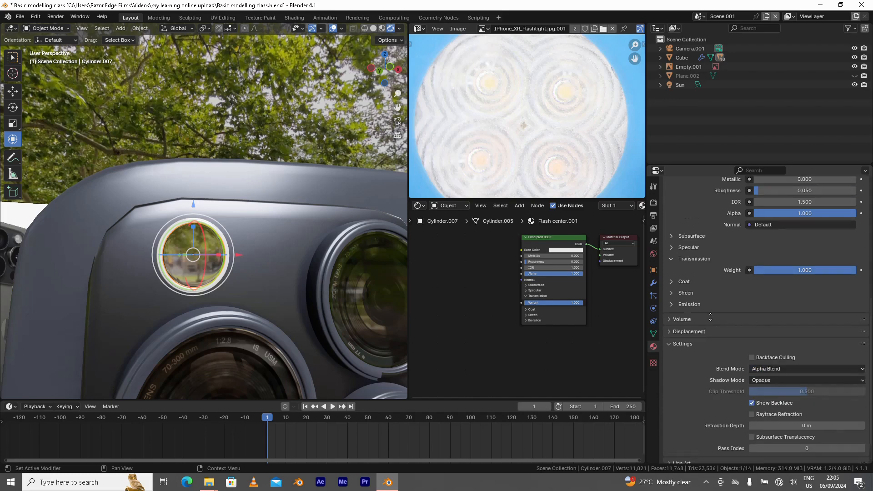
Switch the render engine to Cycles and check the flash disc in the rendered viewport from an oblique angle.
{"action": "left_click", "coordinate": [653, 202]}
{"action": "left_click", "coordinate": [755, 201]}
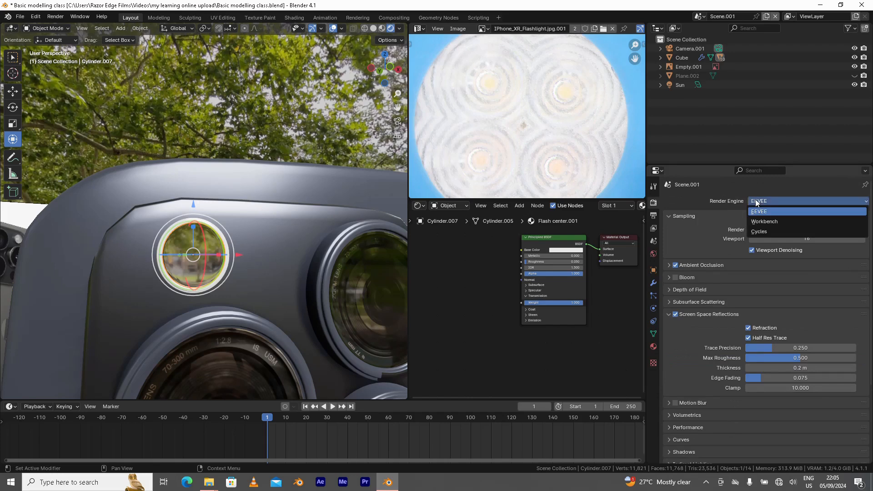
{"action": "left_click", "coordinate": [760, 231]}
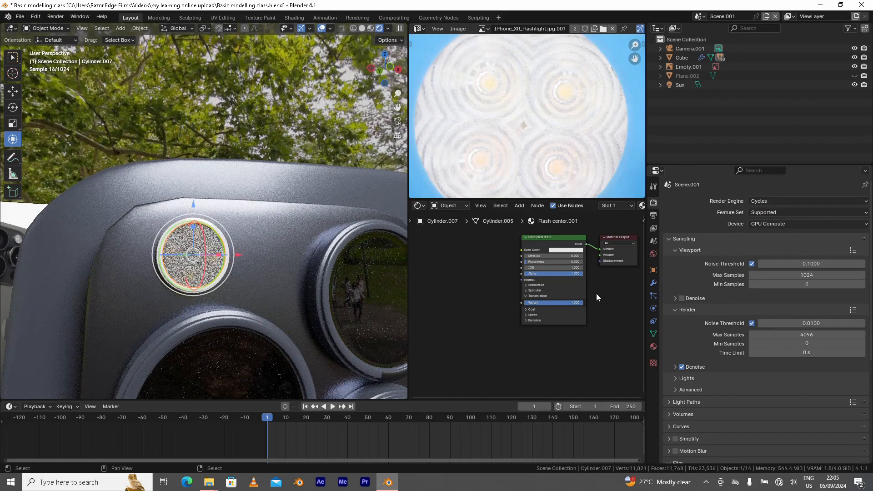
{"action": "scroll", "coordinate": [490, 282], "scroll_direction": "up", "scroll_amount": 2}
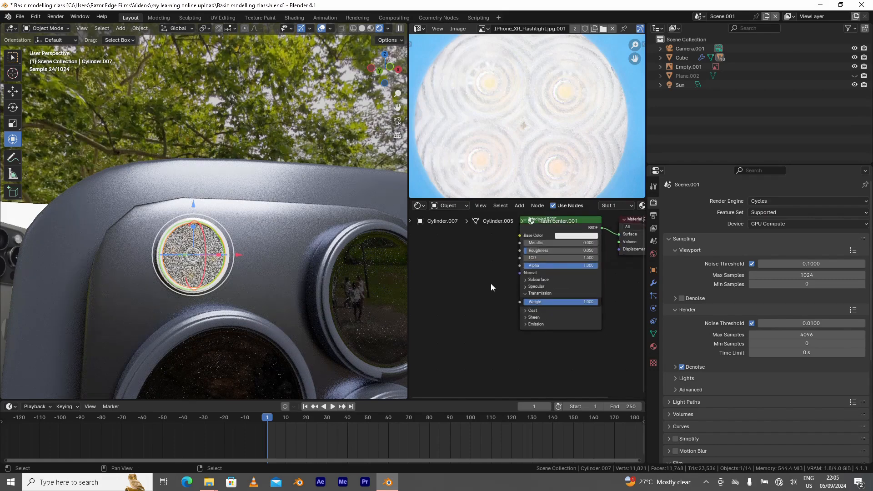
{"action": "middle_click_drag", "start_coordinate": [265, 288], "coordinate": [342, 171]}
{"action": "left_click", "coordinate": [349, 171]}
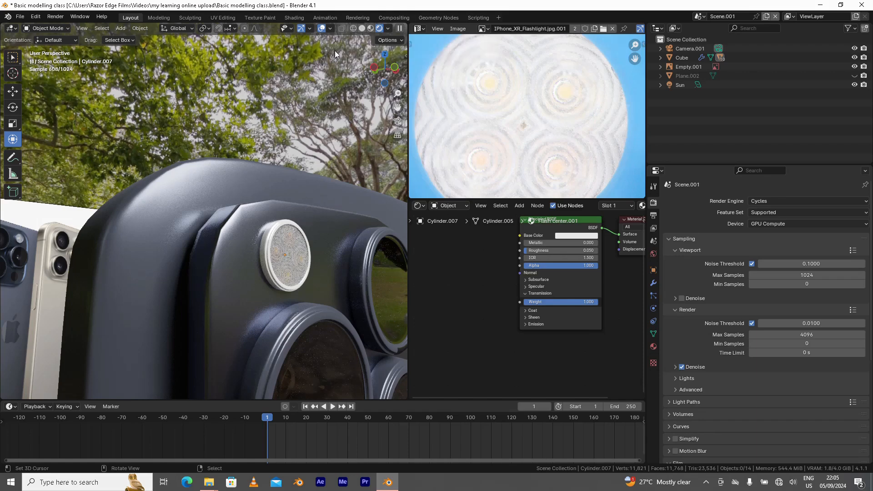
Switch the viewport to material preview and lower the flash disc material's alpha to about 0.52.
{"action": "left_click", "coordinate": [369, 29]}
{"action": "mouse_move", "coordinate": [299, 268]}
{"action": "middle_mouse_down"}
{"action": "mouse_move", "coordinate": [251, 249]}
{"action": "mouse_move", "coordinate": [329, 300]}
{"action": "mouse_move", "coordinate": [302, 300]}
{"action": "middle_mouse_up"}
{"action": "left_click", "coordinate": [241, 252]}
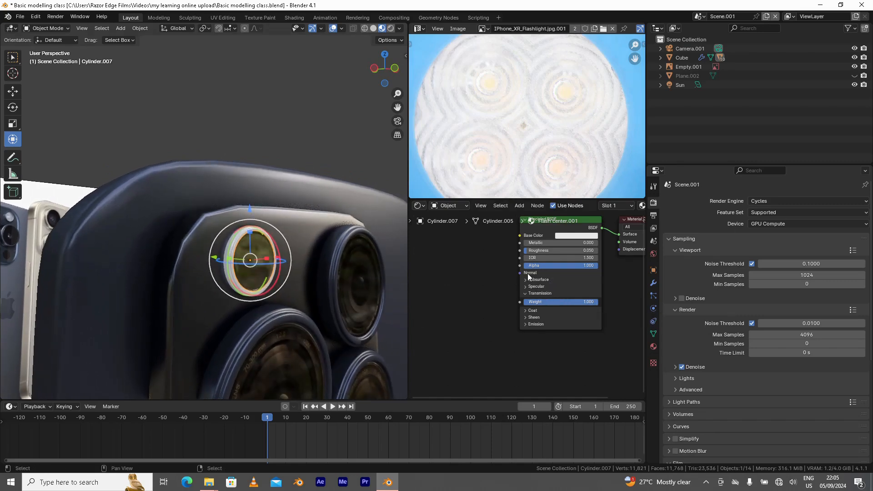
{"action": "left_click_drag", "start_coordinate": [550, 265], "coordinate": [574, 266]}
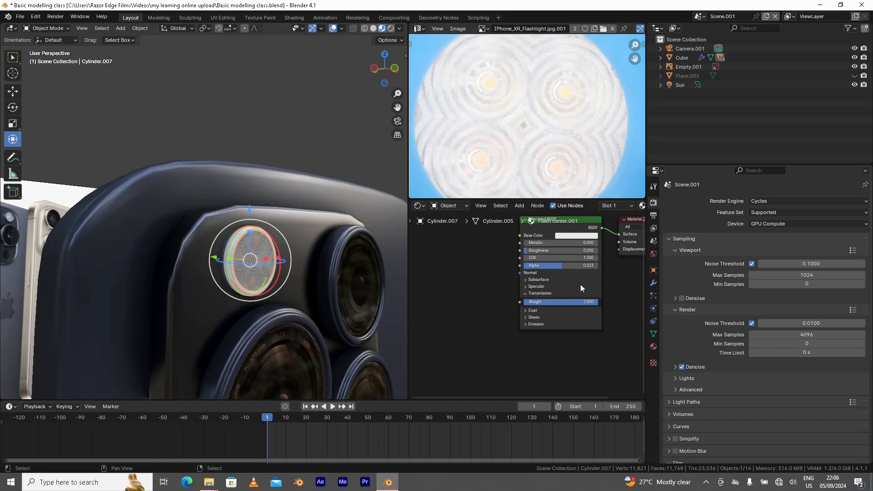
{"action": "left_click", "coordinate": [345, 134]}
{"action": "middle_click_drag", "start_coordinate": [323, 219], "coordinate": [291, 187]}
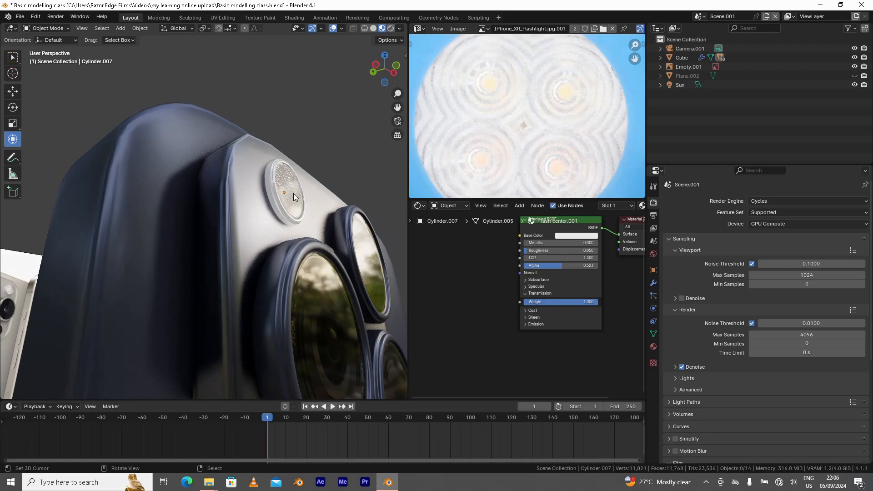
View the whole phone from several sides and switch the viewport to rendered shading to check its materials.
{"action": "scroll", "coordinate": [294, 198], "scroll_direction": "down", "scroll_amount": 8}
{"action": "middle_click_drag", "start_coordinate": [310, 211], "coordinate": [248, 218]}
{"action": "middle_click_drag", "start_coordinate": [274, 259], "coordinate": [69, 155]}
{"action": "mouse_move", "coordinate": [190, 176]}
{"action": "middle_mouse_down"}
{"action": "mouse_move", "coordinate": [250, 171]}
{"action": "mouse_move", "coordinate": [248, 181]}
{"action": "mouse_move", "coordinate": [313, 182]}
{"action": "middle_mouse_up"}
{"action": "left_click", "coordinate": [390, 29]}
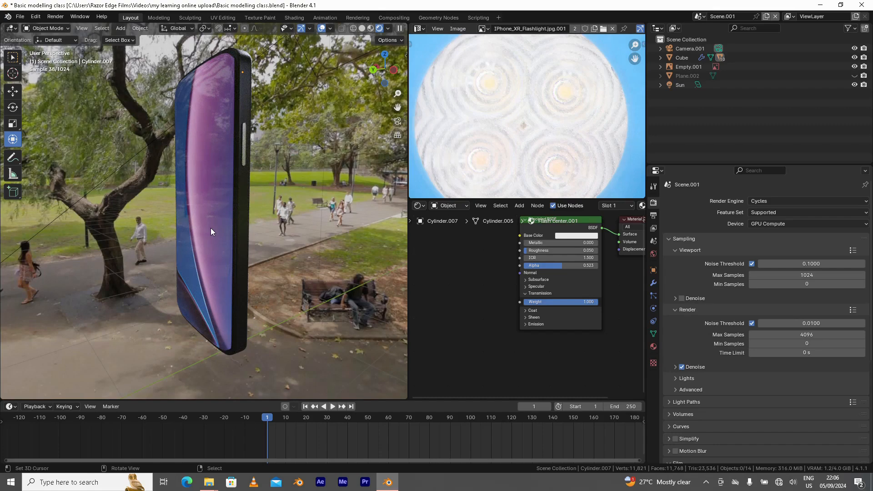
{"action": "middle_click_drag", "start_coordinate": [194, 227], "coordinate": [239, 230]}
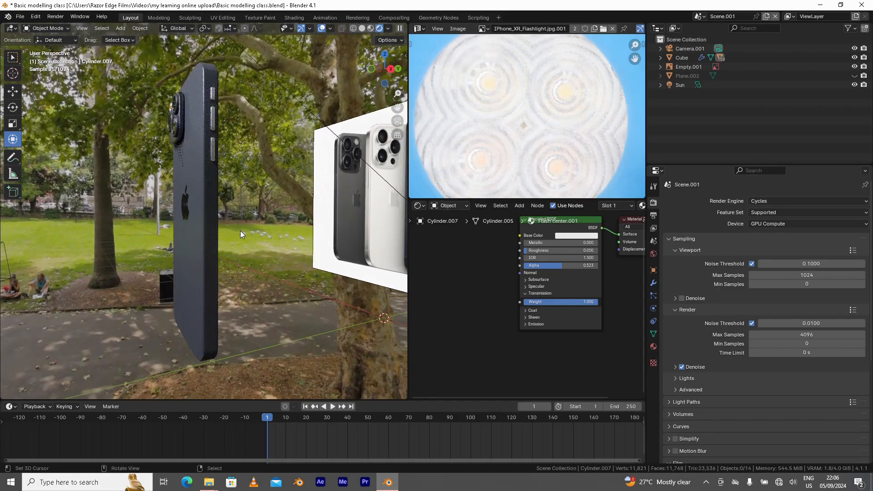